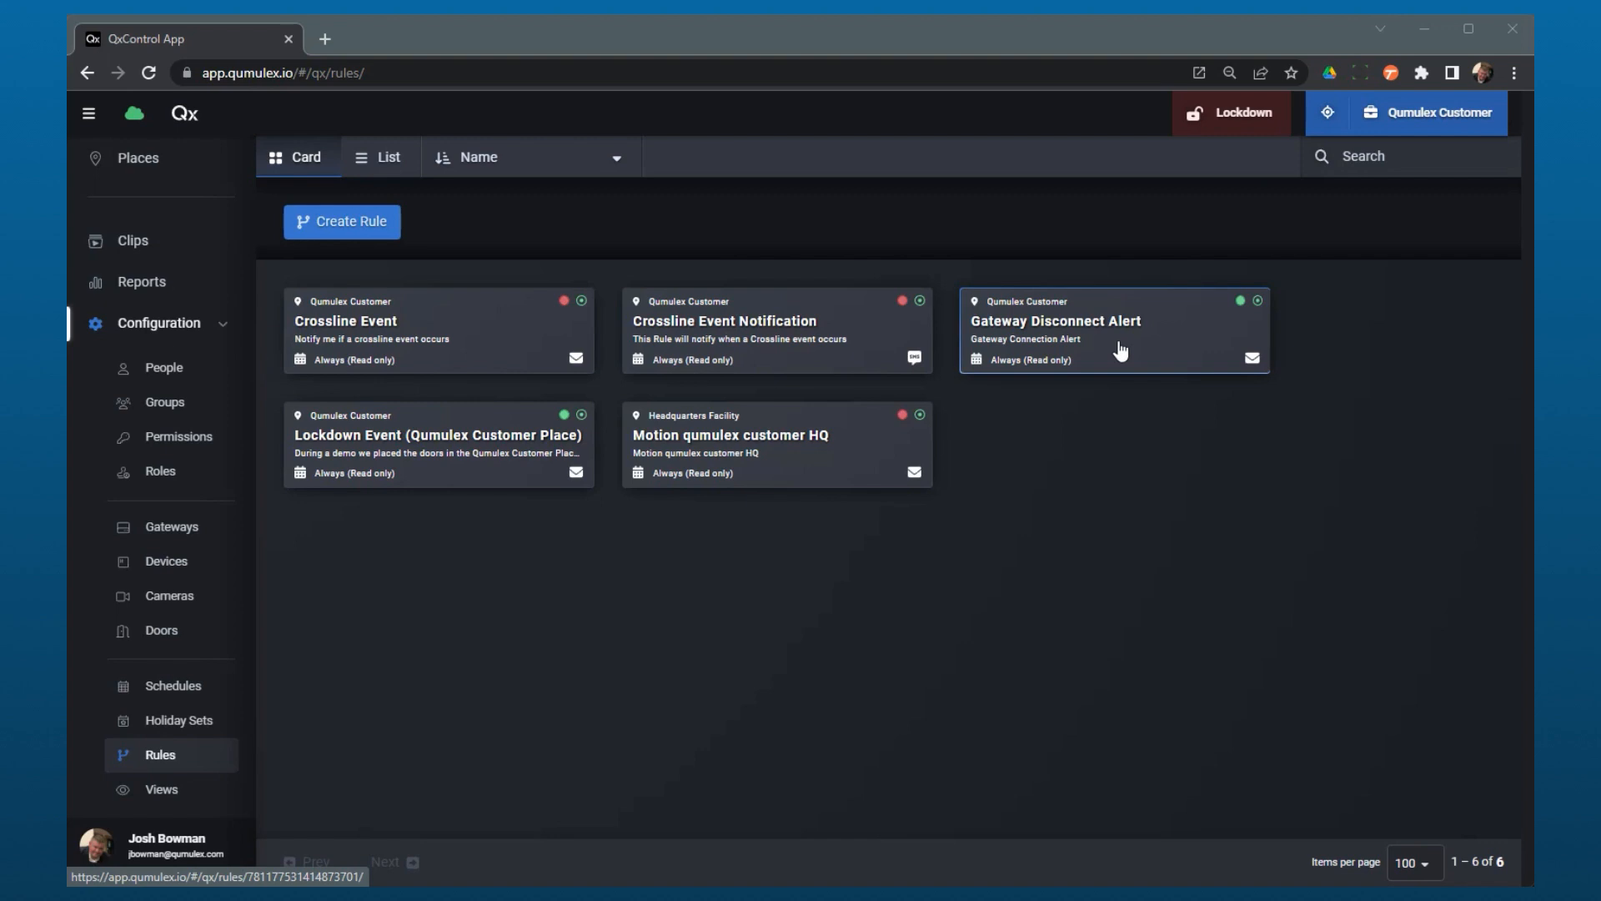
# Step: Open the Gateway Disconnect Alert rule and review its schedule, trigger, suppression guard and email notification action
pyautogui.click(1120, 351)
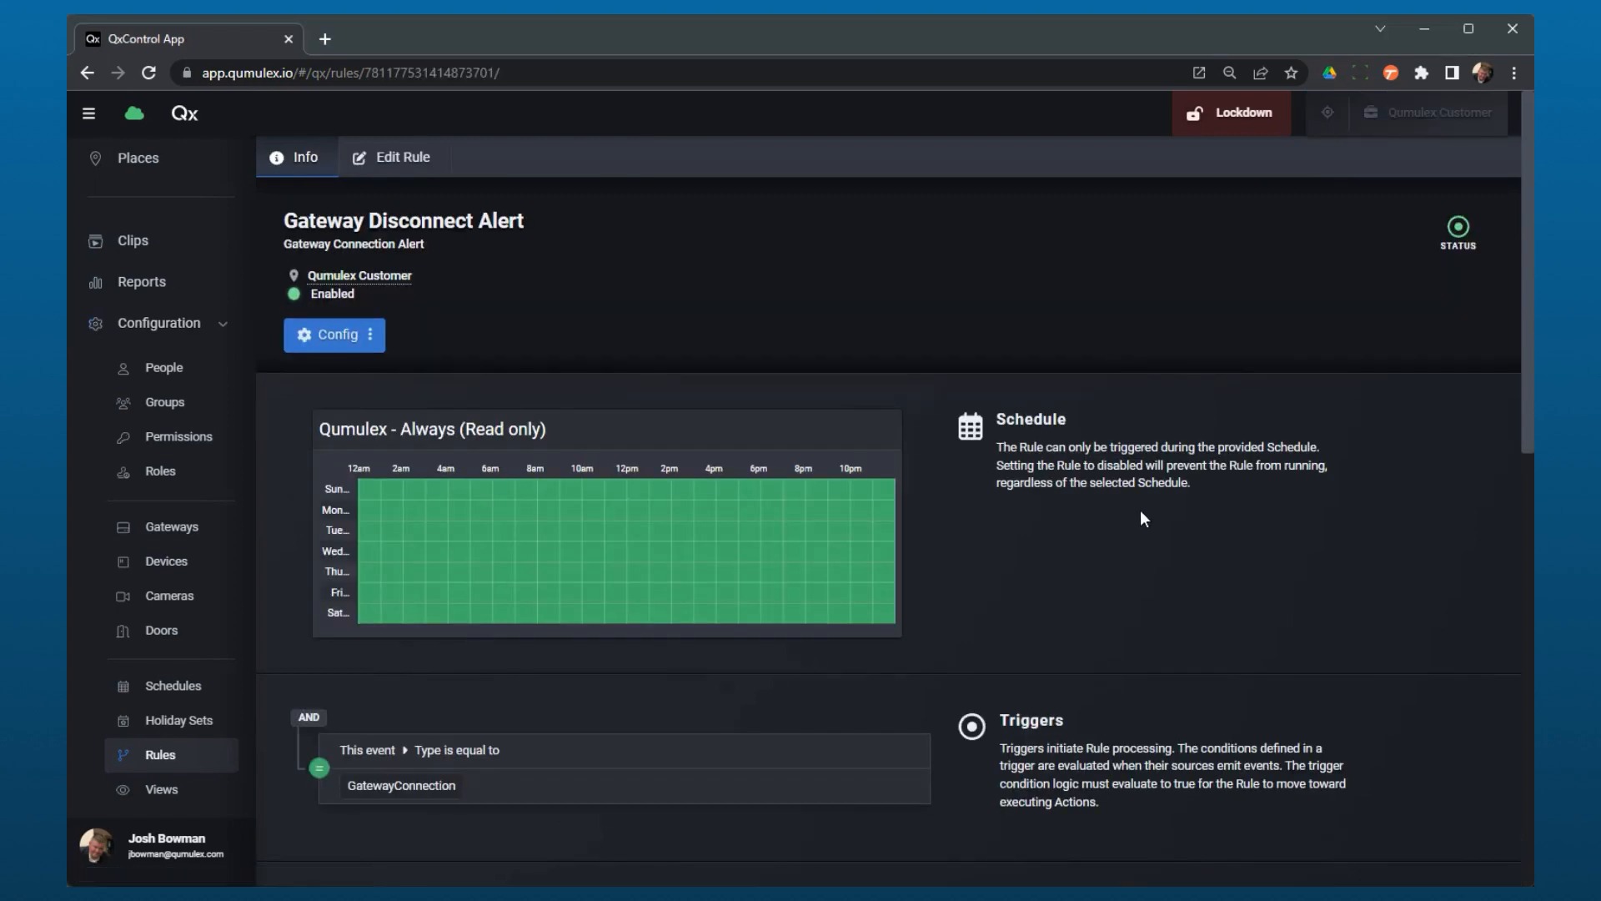
pyautogui.scroll(-1, 969, 587)
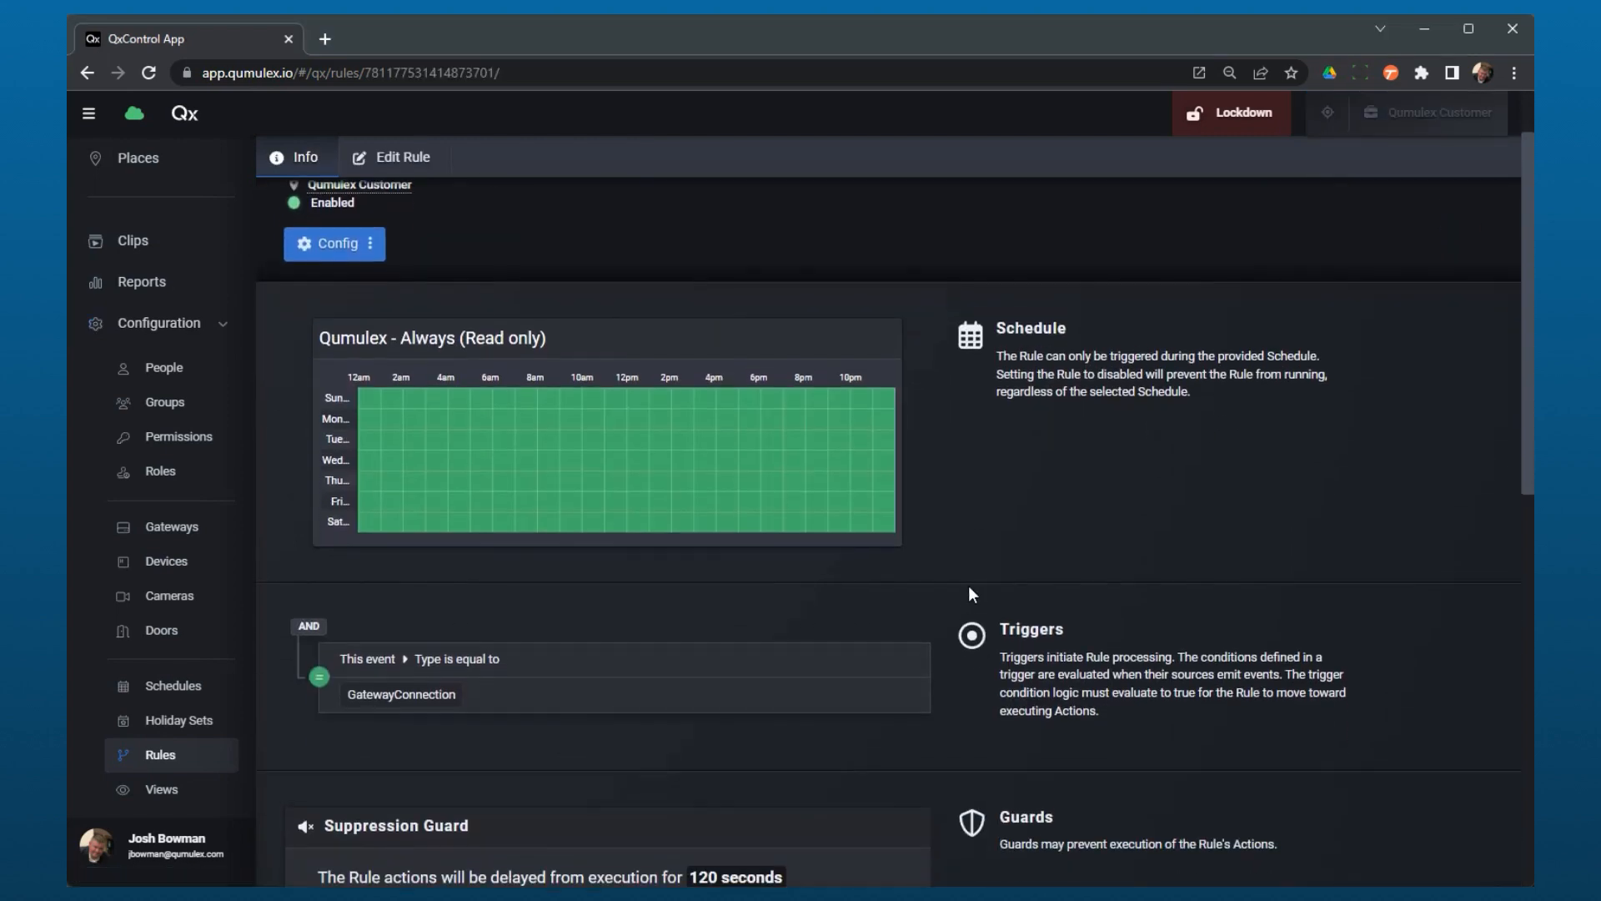
pyautogui.scroll(1, 968, 587)
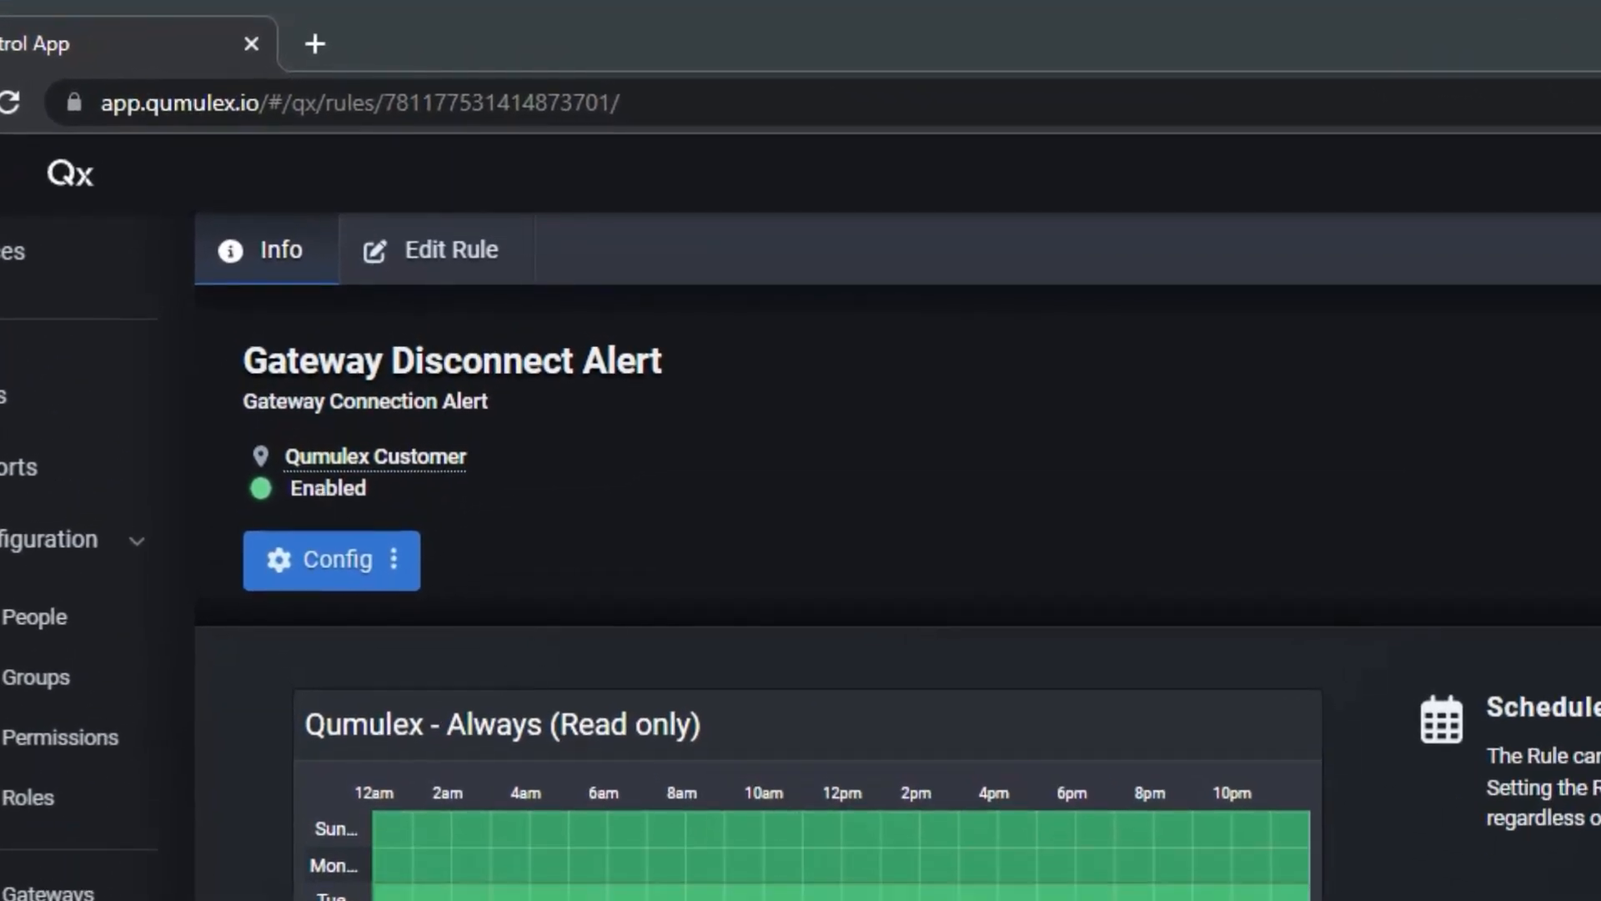
pyautogui.scroll(-4, 835, 551)
pyautogui.moveTo(832, 544)
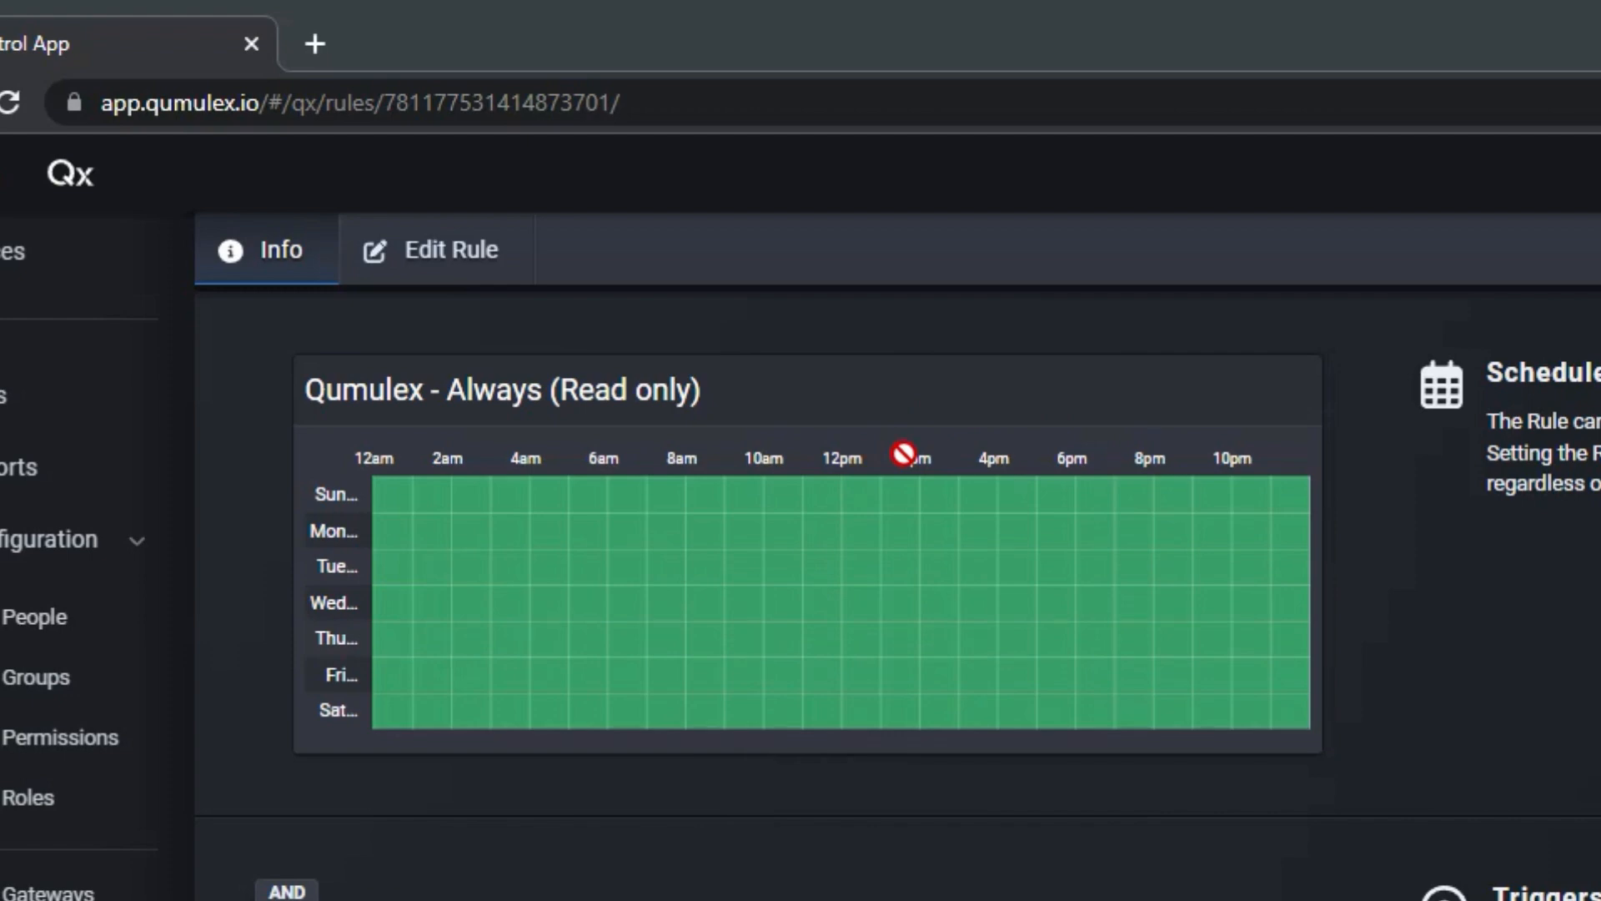
pyautogui.scroll(-4, 904, 453)
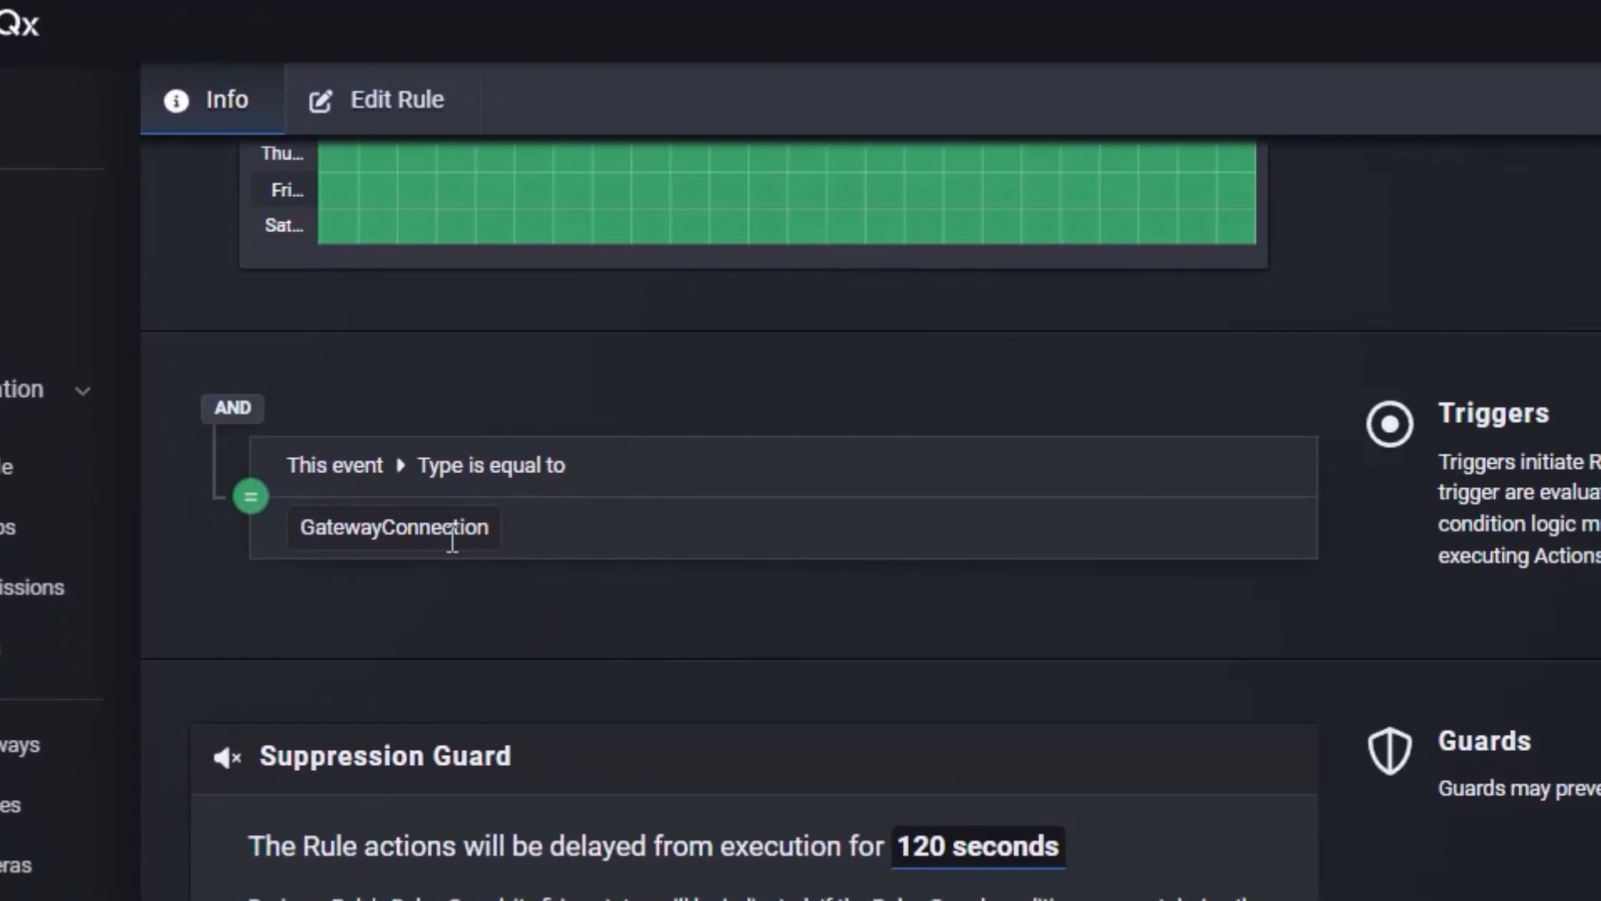
pyautogui.scroll(-5, 1080, 600)
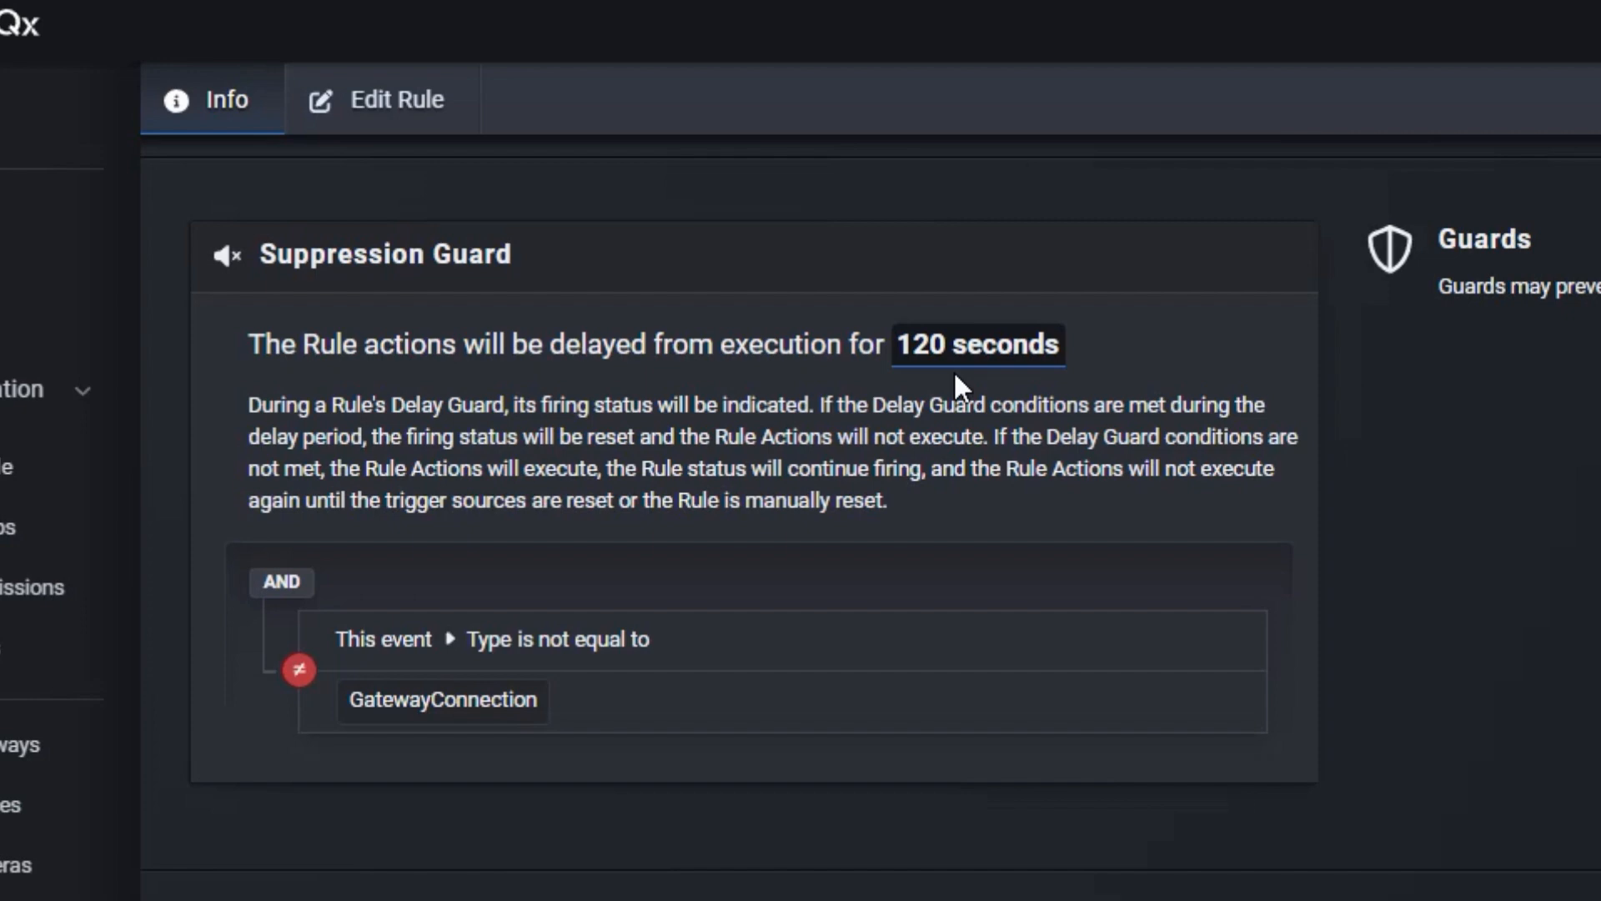
pyautogui.scroll(-5, 1168, 534)
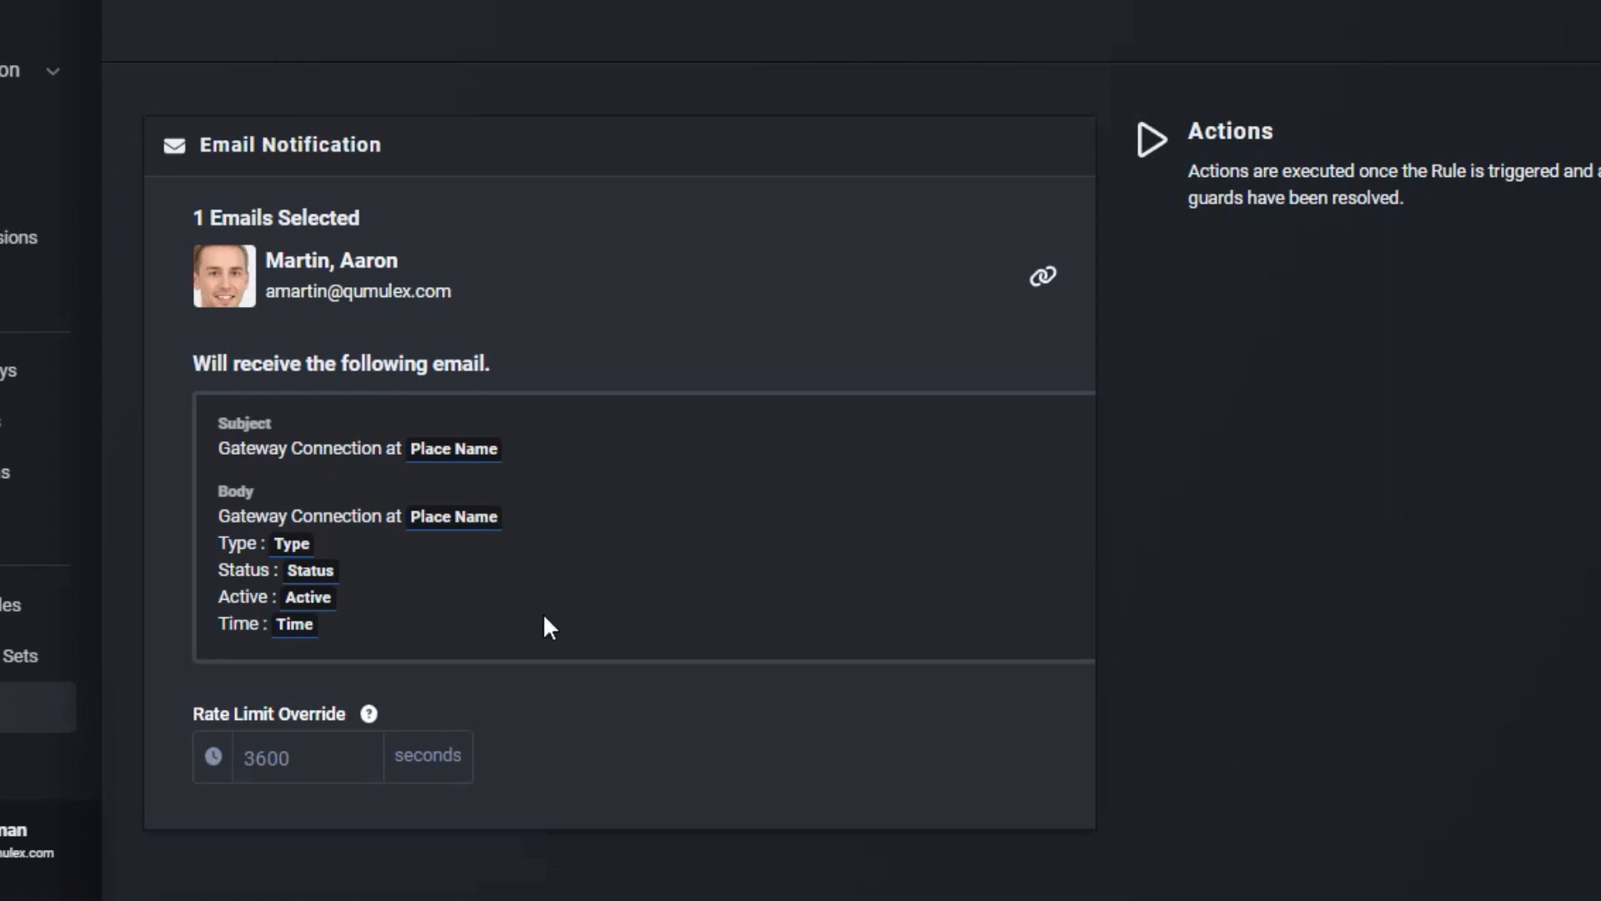
pyautogui.scroll(15, 528, 539)
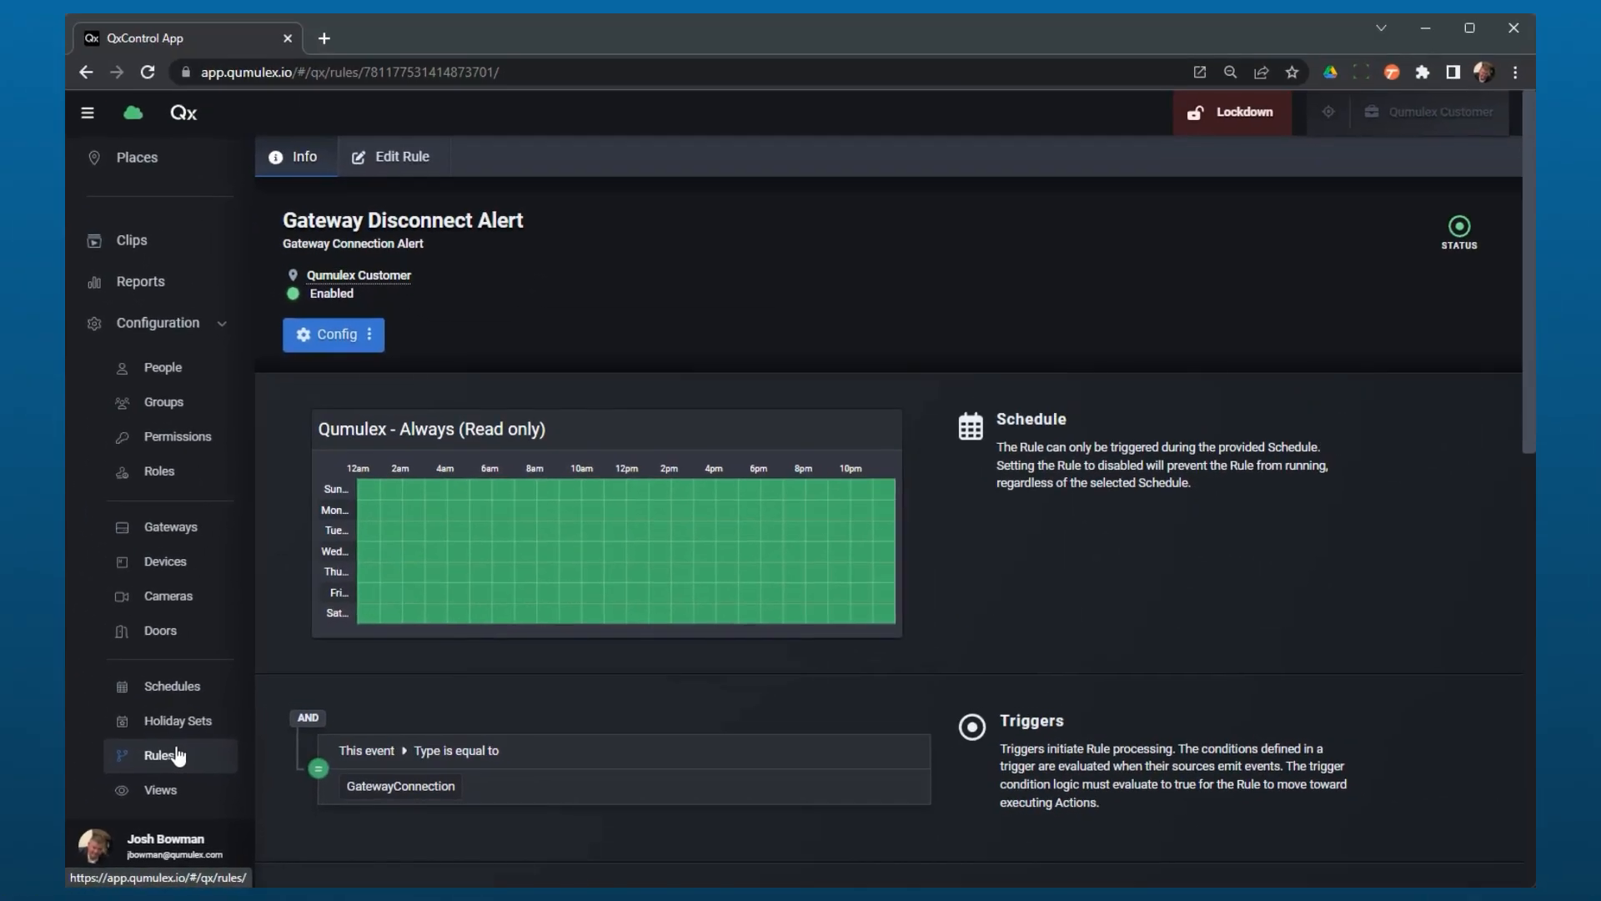
# Step: Return to the rules list and start a new rule named Video with the description Test
pyautogui.click(4, 708)
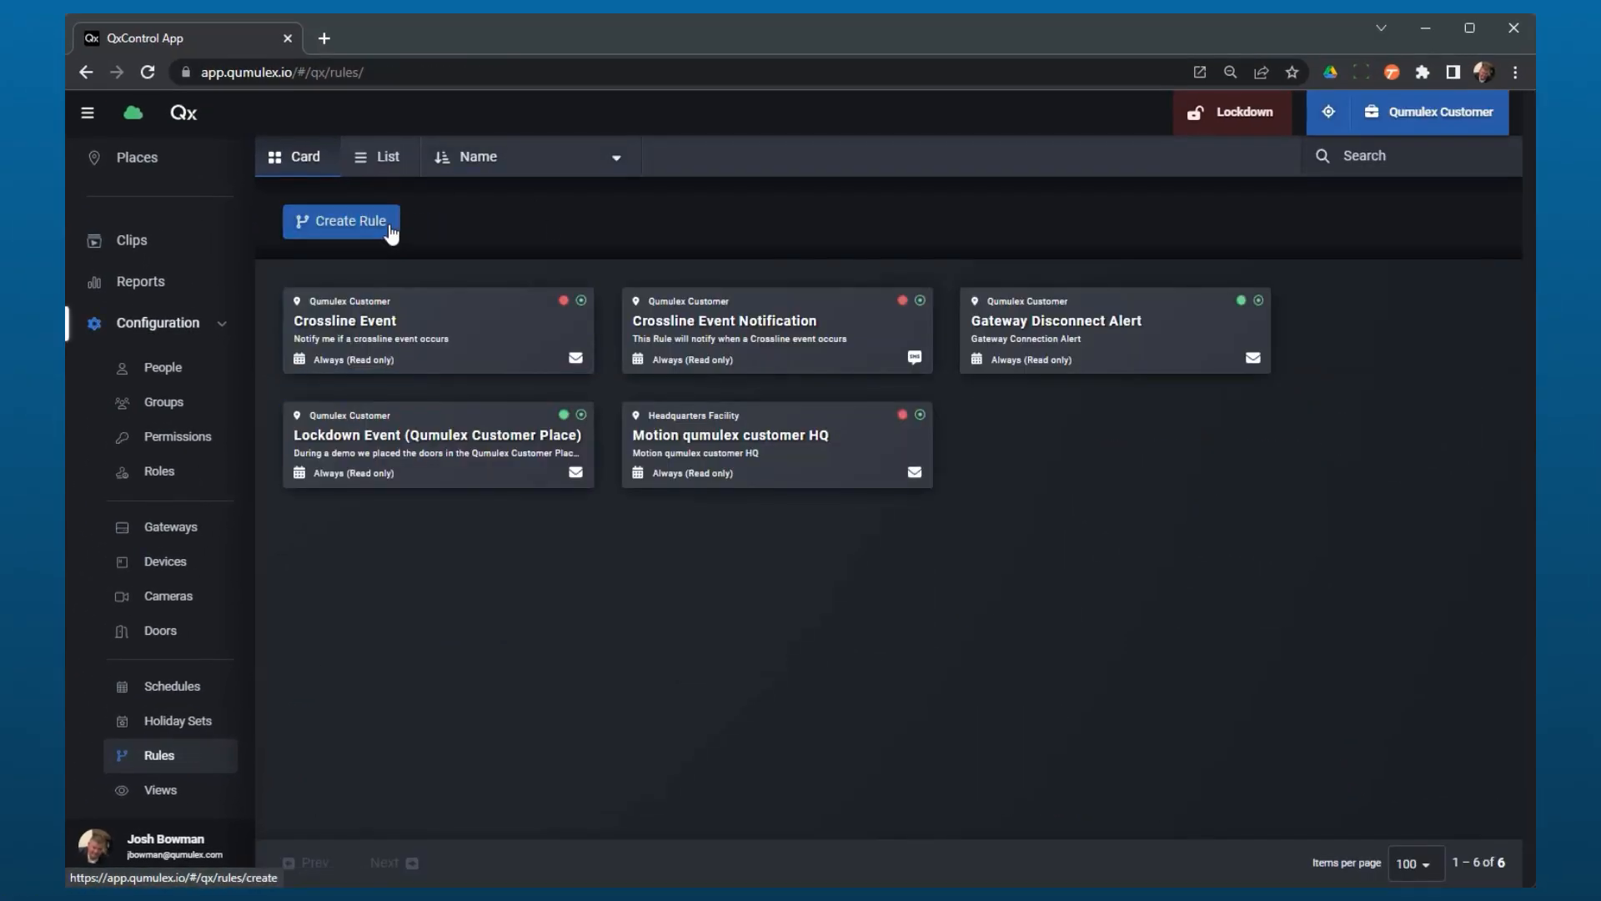
pyautogui.click(388, 225)
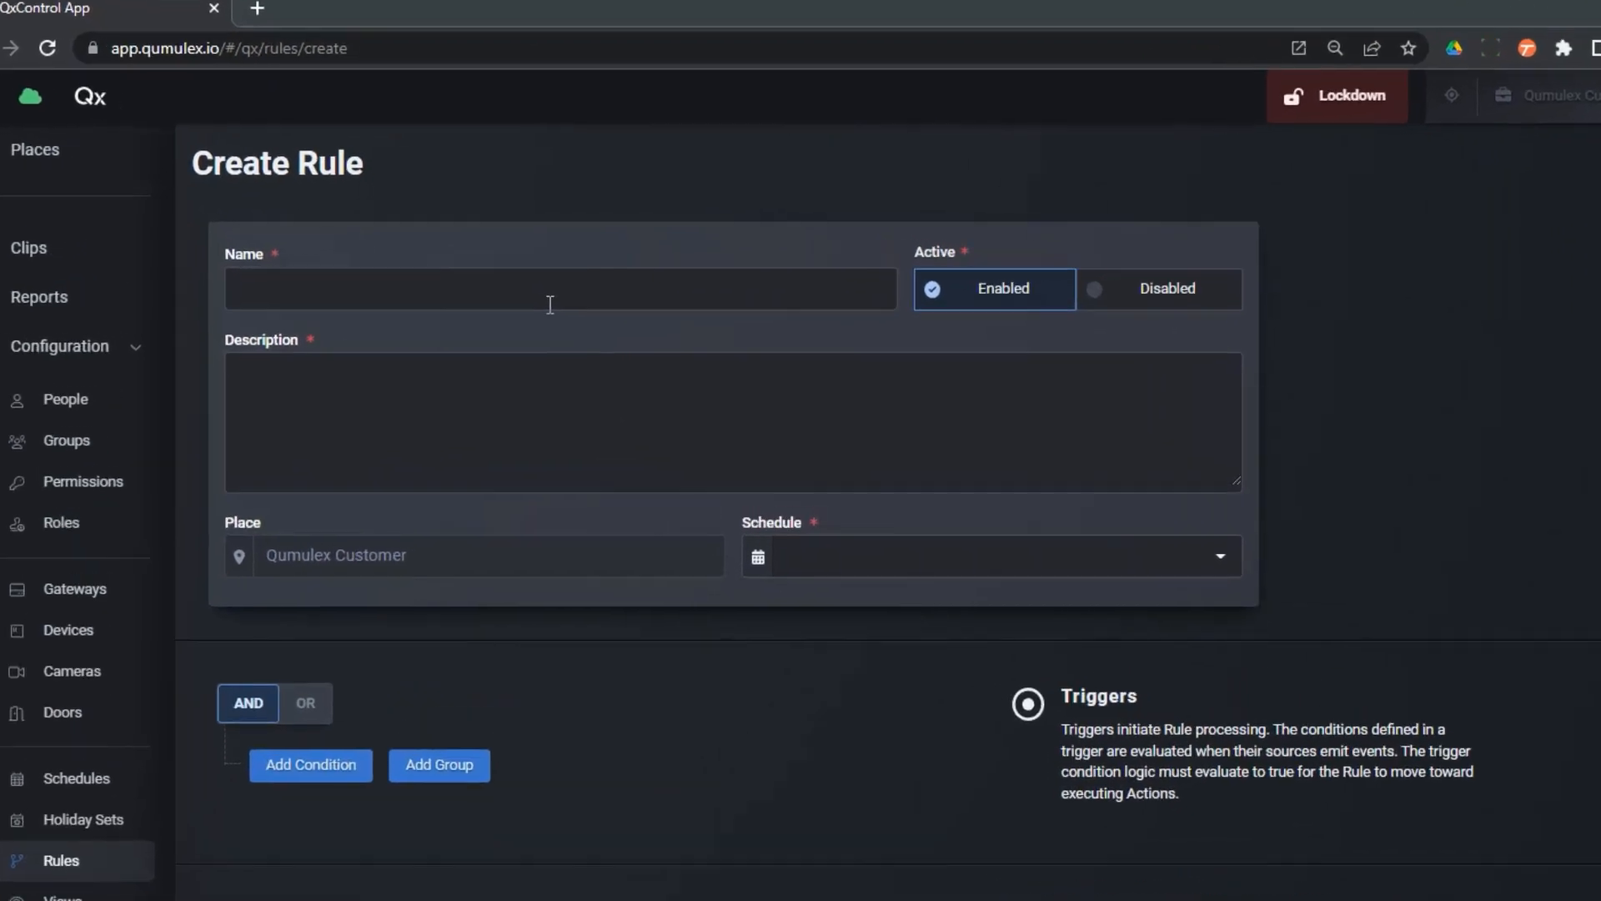
pyautogui.click(583, 287)
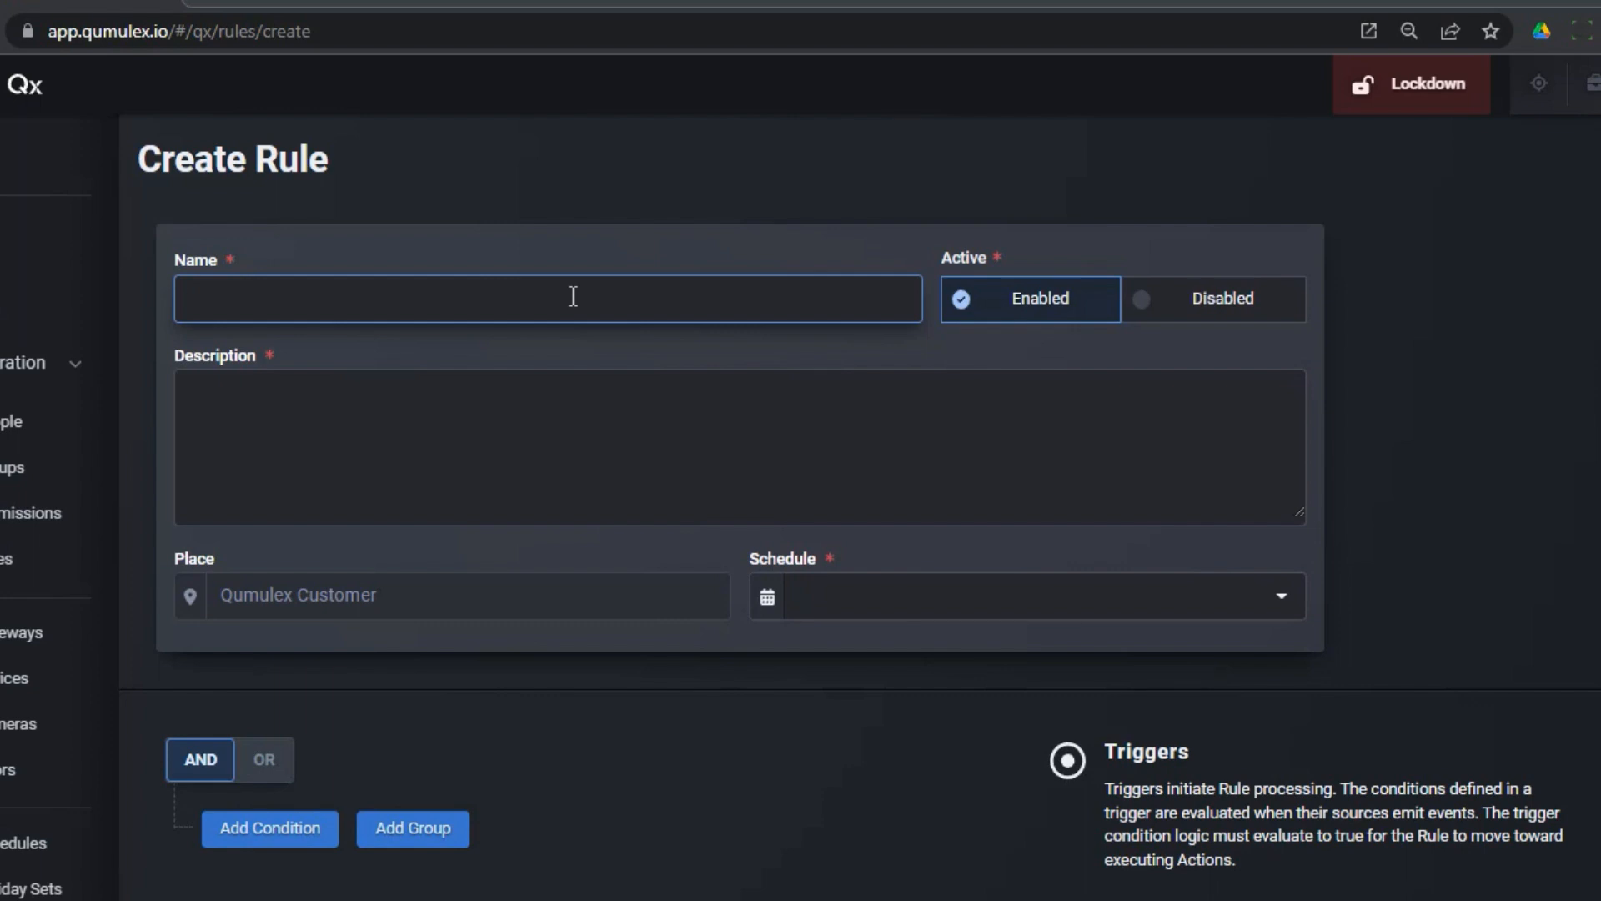
pyautogui.write('Video')
pyautogui.click(692, 470)
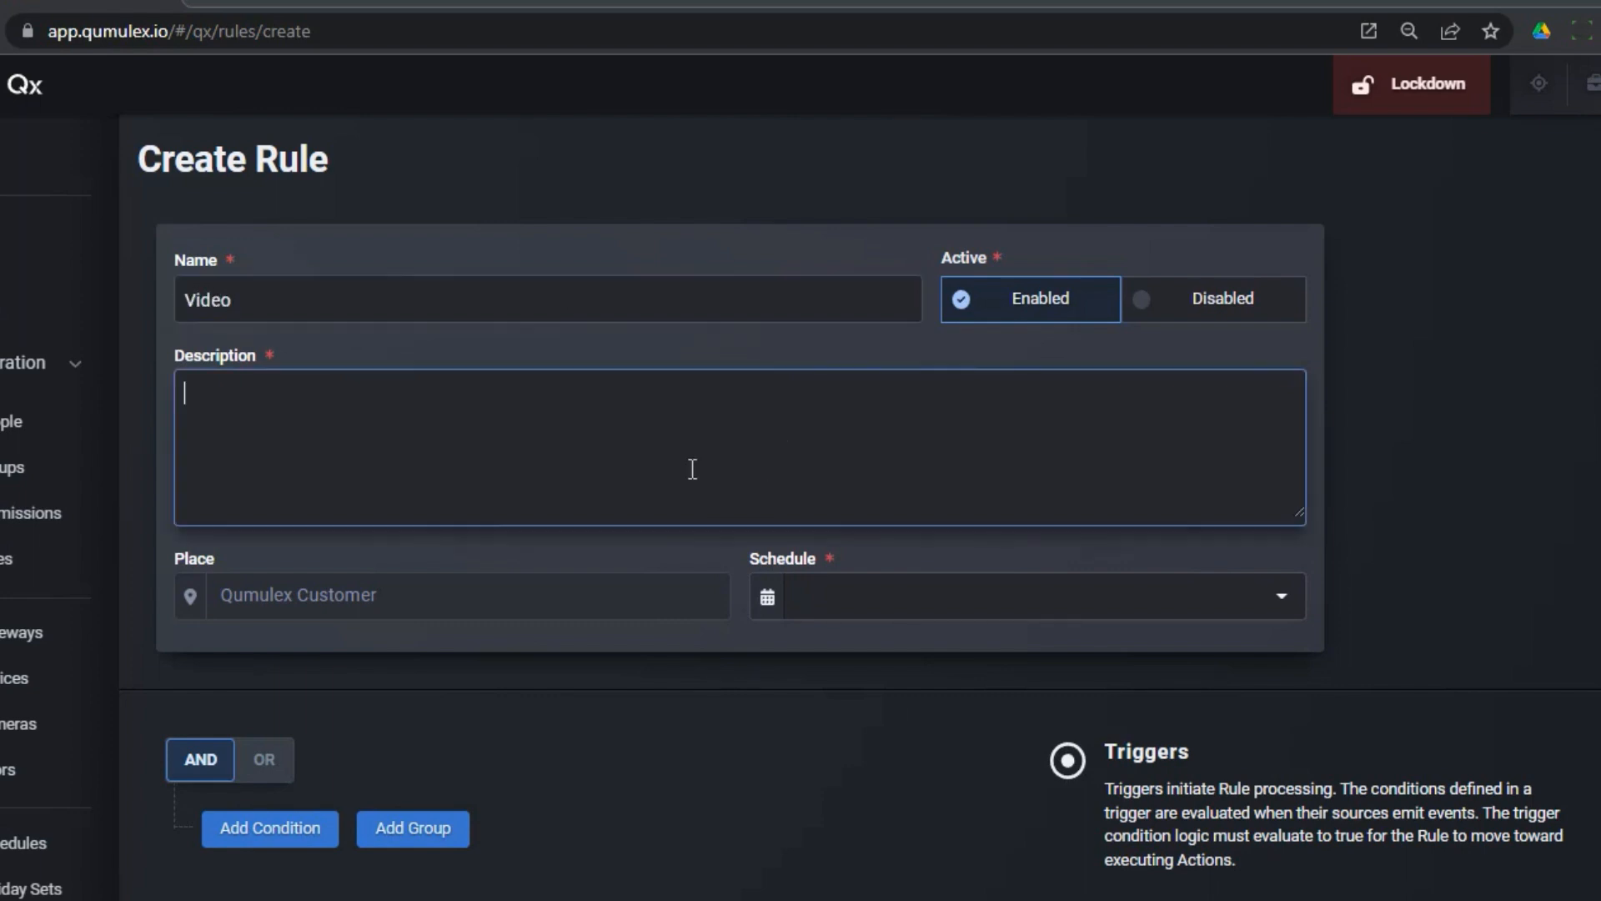
pyautogui.write('Test')
# Step: Set the new rule's schedule to Always (Read only)
pyautogui.scroll(-1, 918, 650)
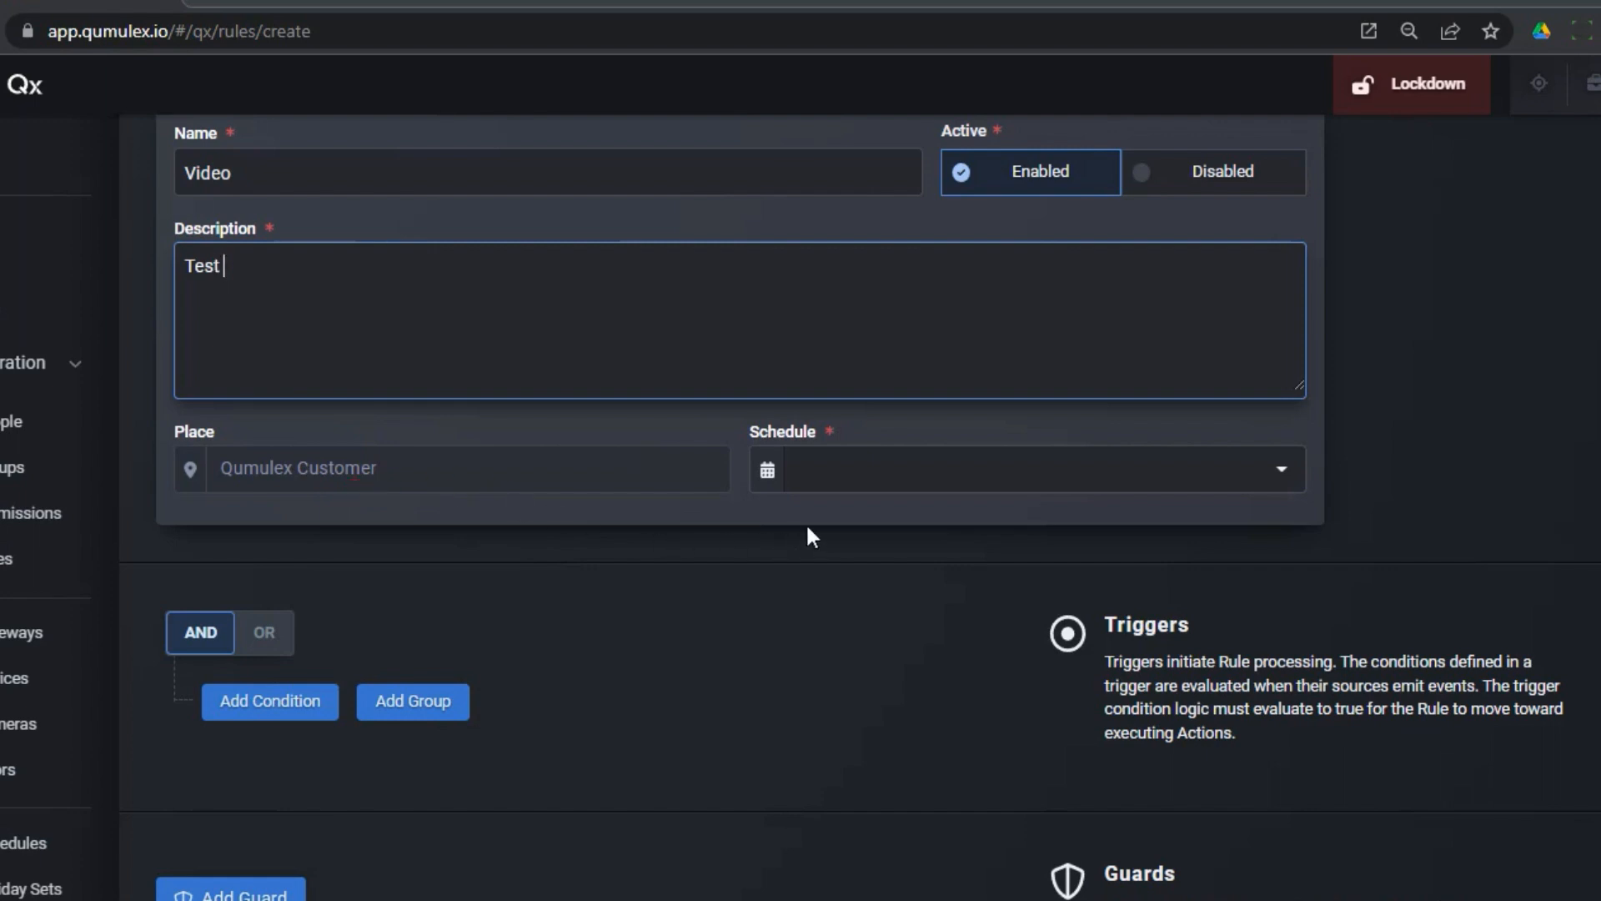
pyautogui.click(1075, 473)
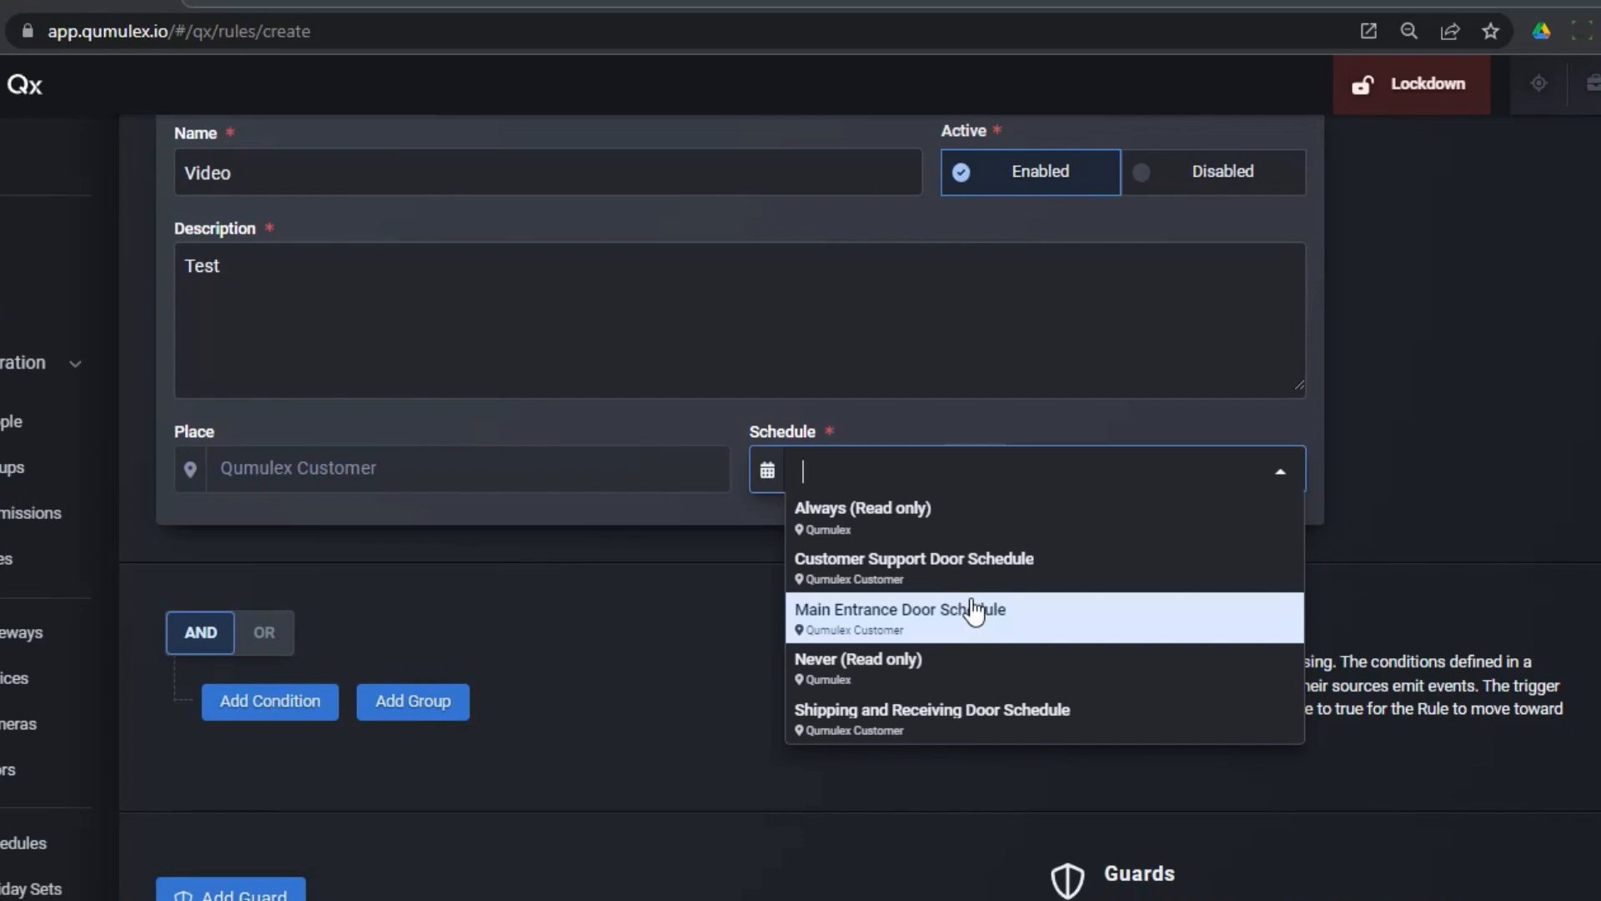
pyautogui.click(993, 538)
pyautogui.scroll(1, 888, 689)
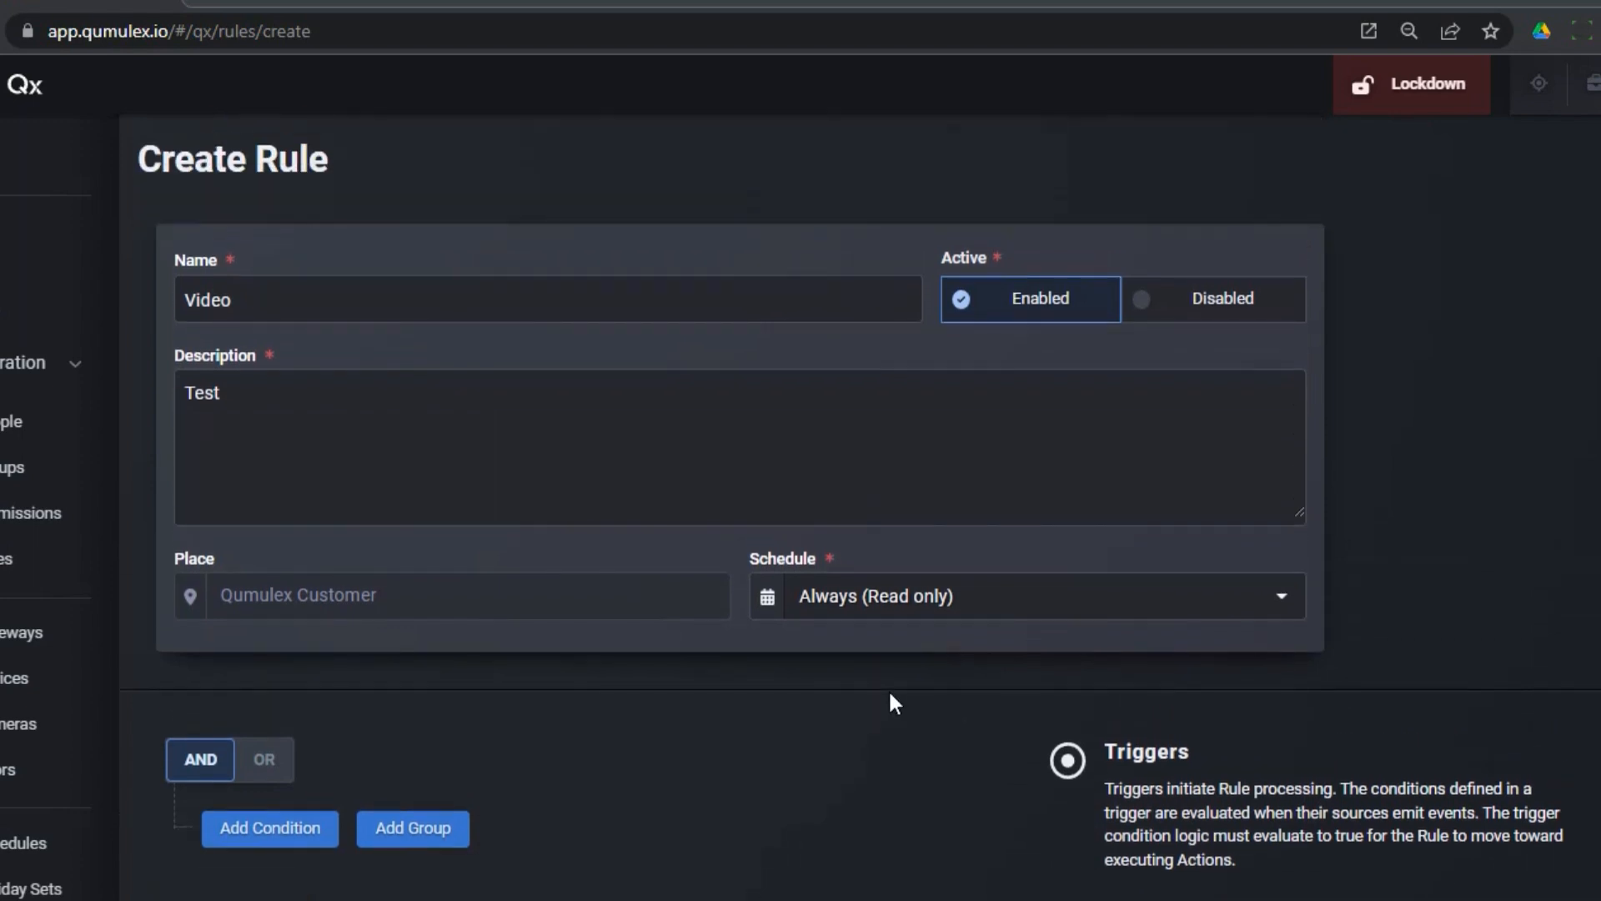
# Step: Add a trigger condition where Camera is equal to Front Camera
pyautogui.scroll(-1, 886, 663)
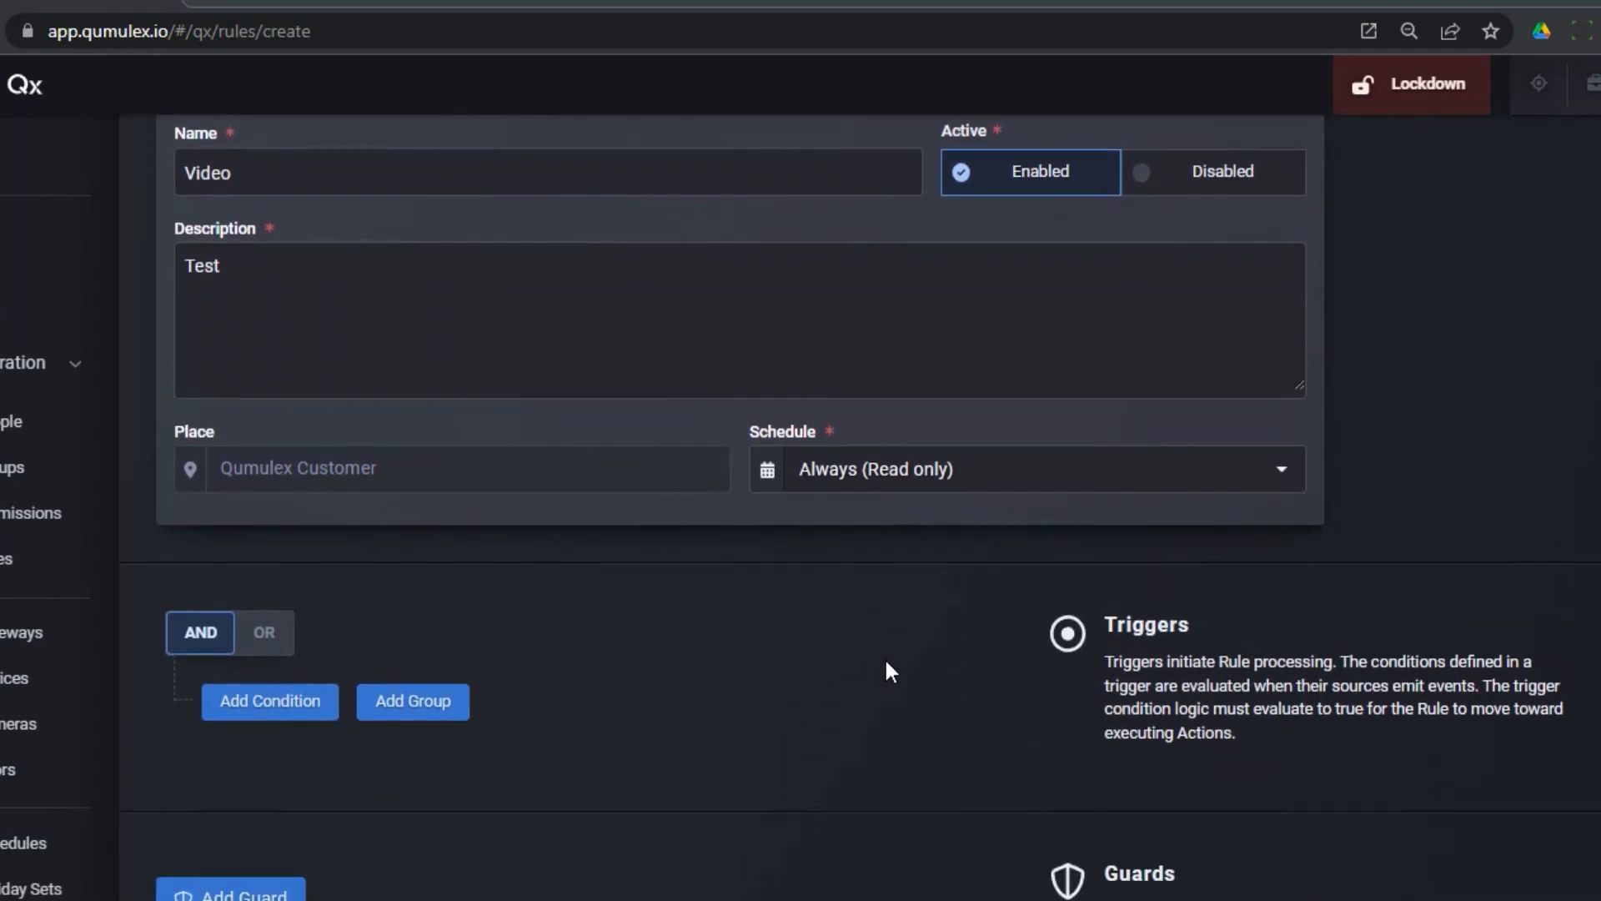
pyautogui.scroll(-1, 890, 670)
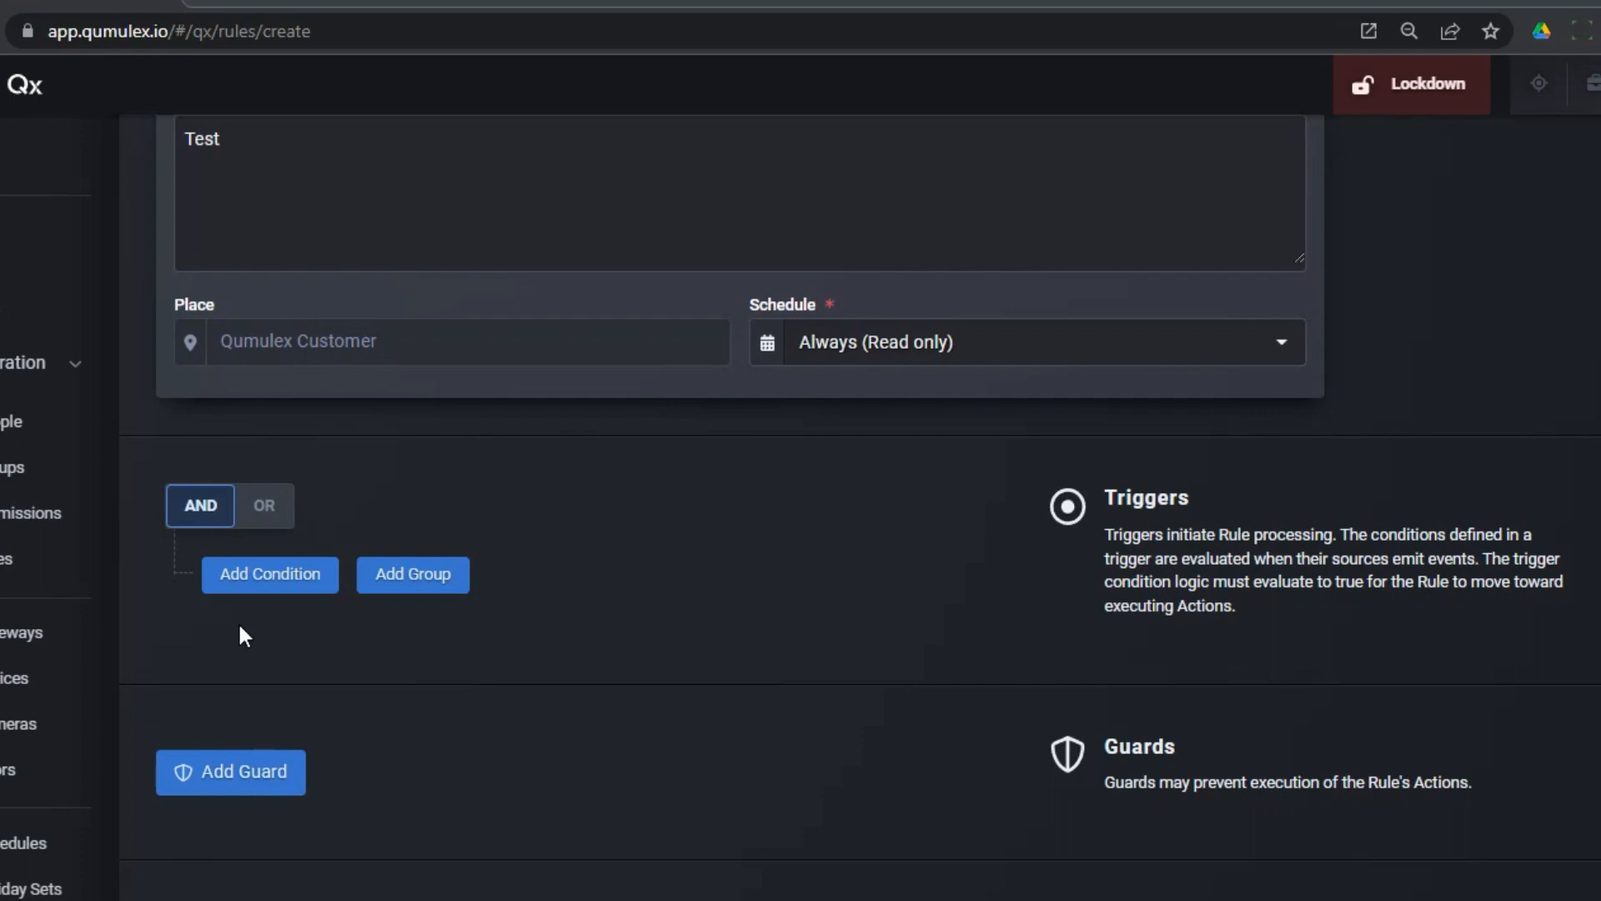
pyautogui.click(271, 575)
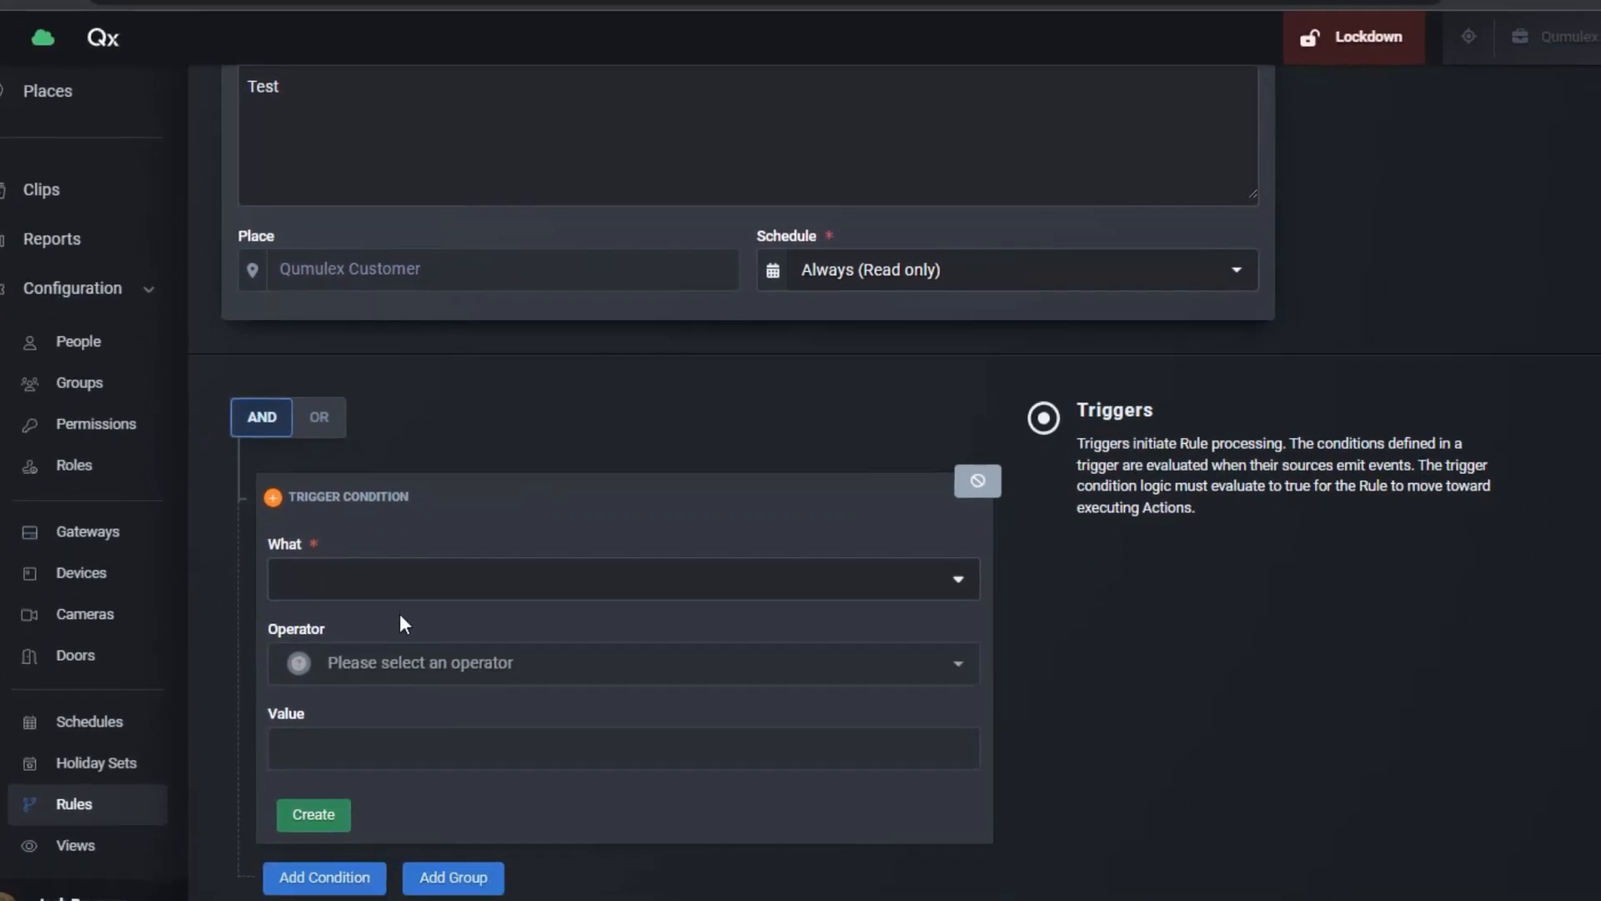
pyautogui.click(400, 579)
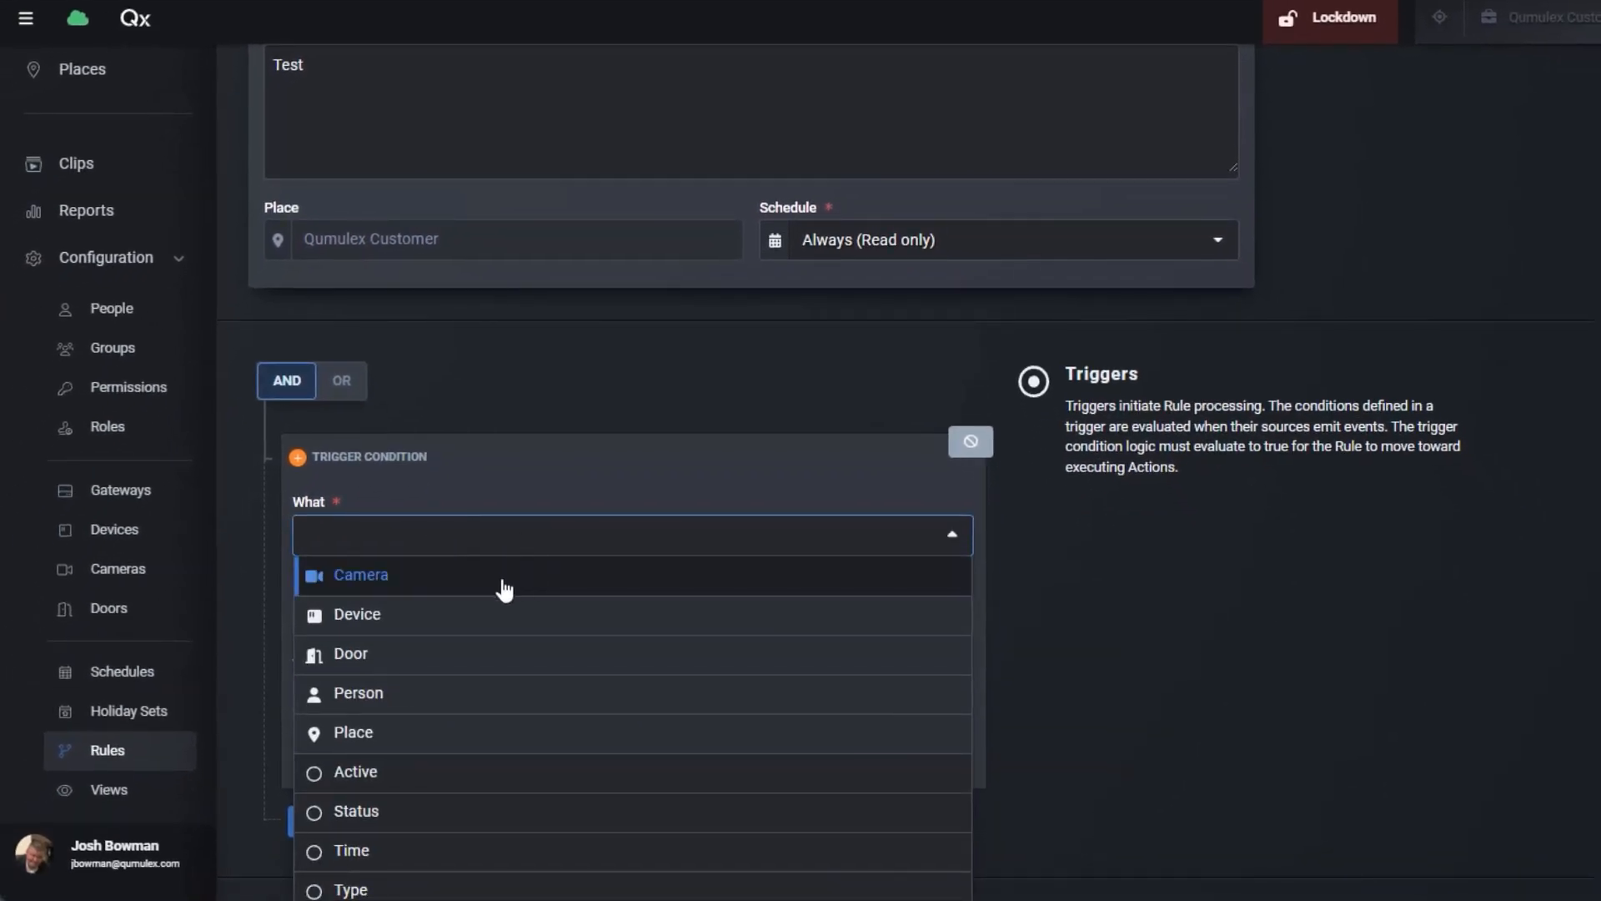
pyautogui.click(505, 584)
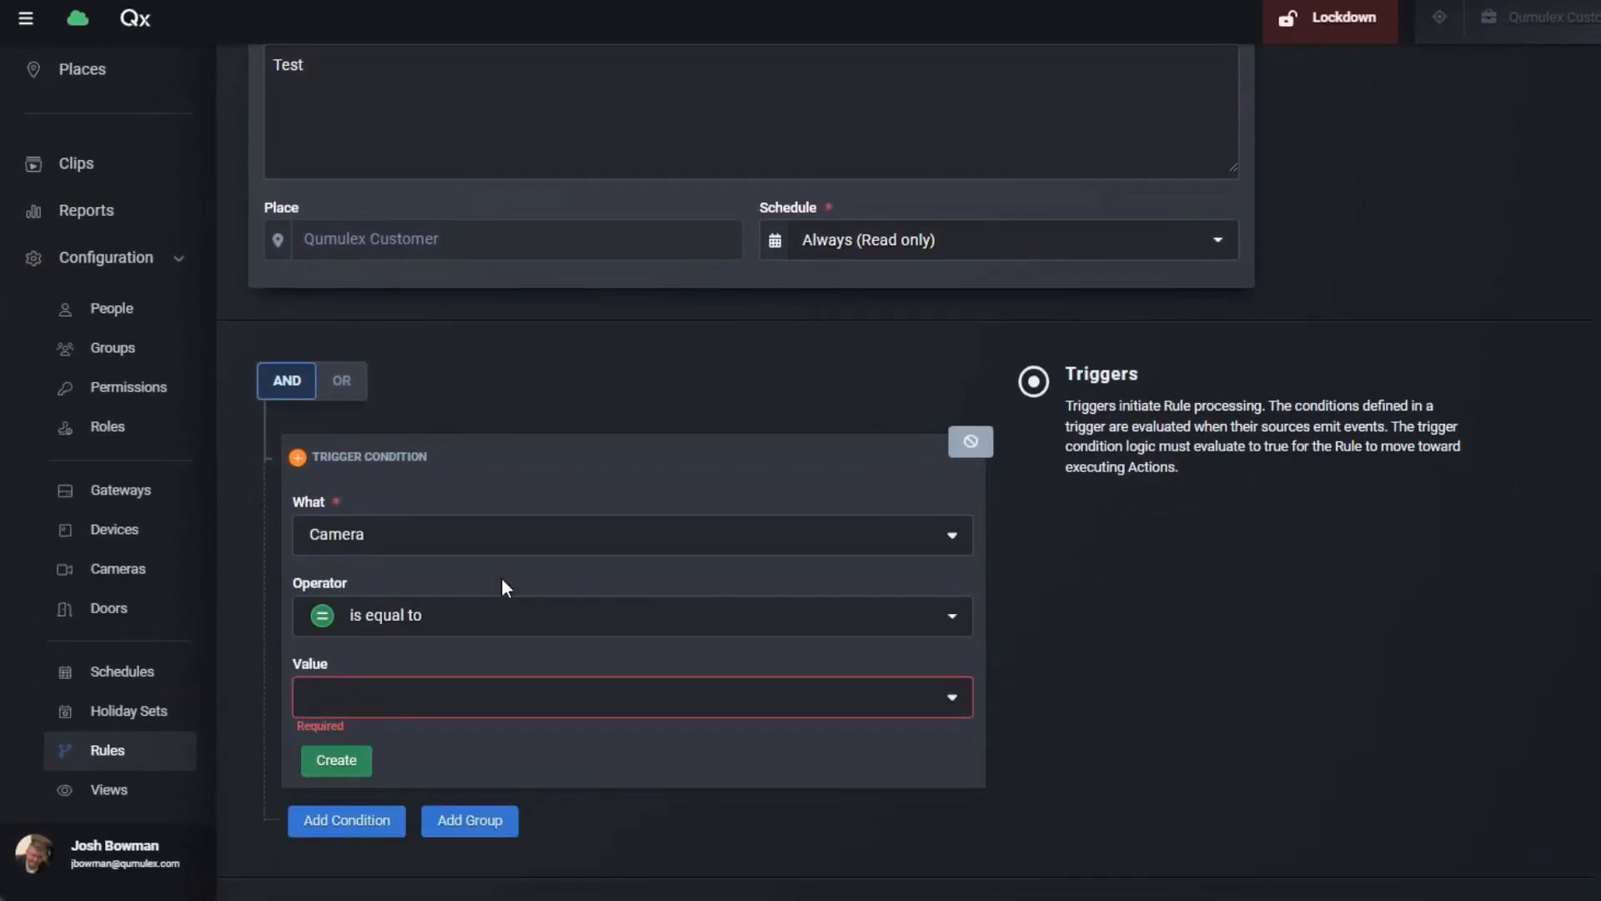
pyautogui.click(533, 624)
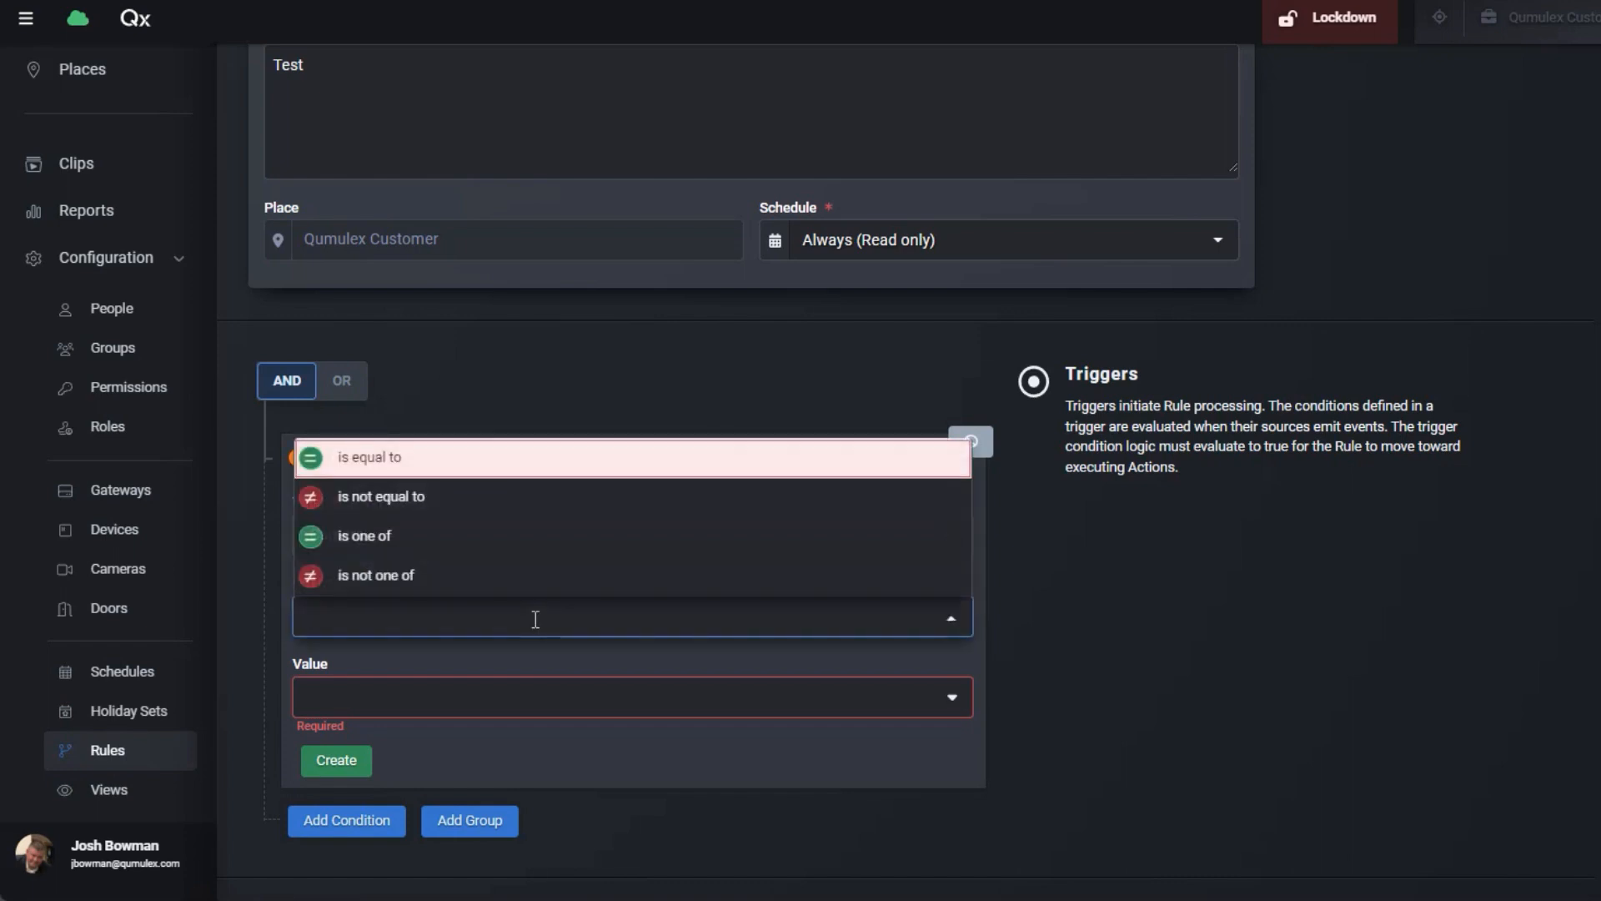
pyautogui.click(527, 471)
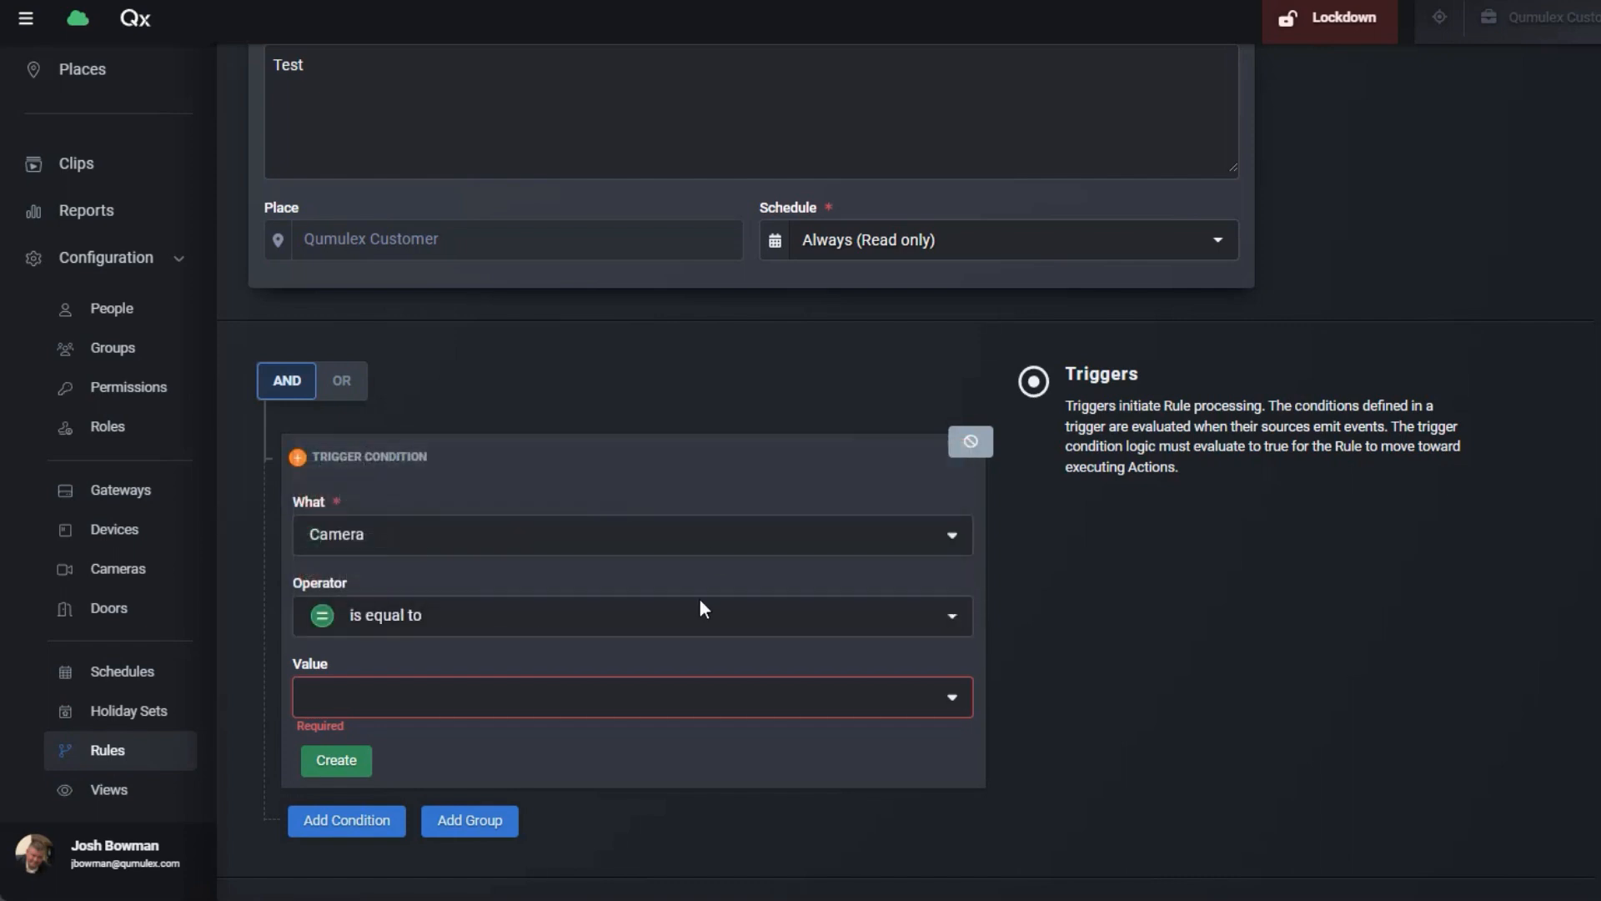
pyautogui.click(412, 709)
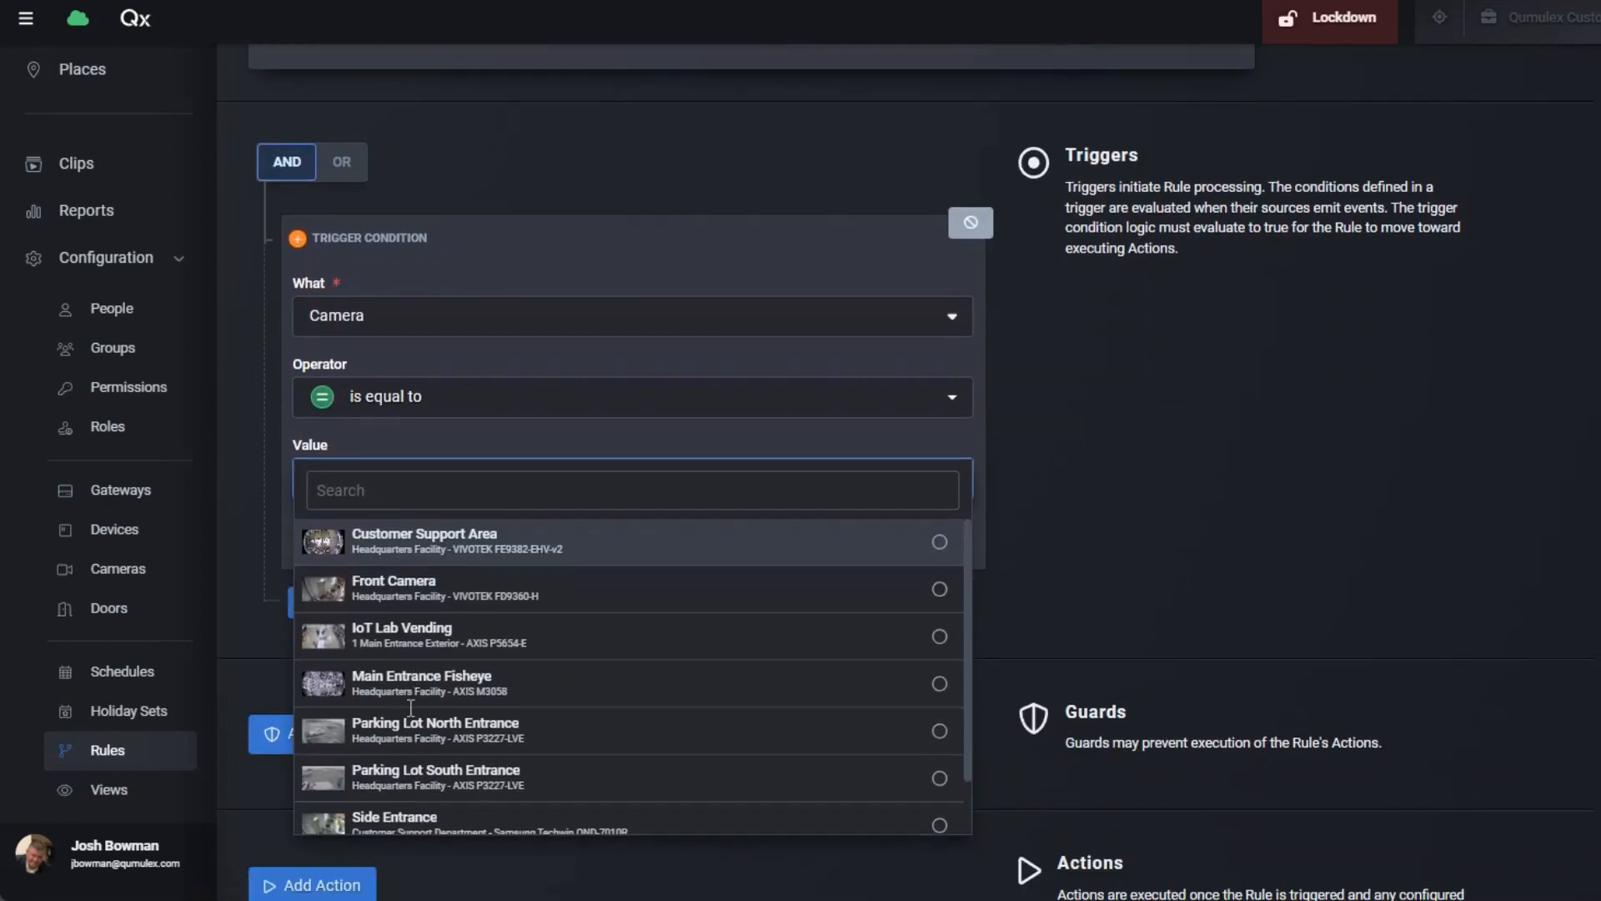
pyautogui.click(432, 603)
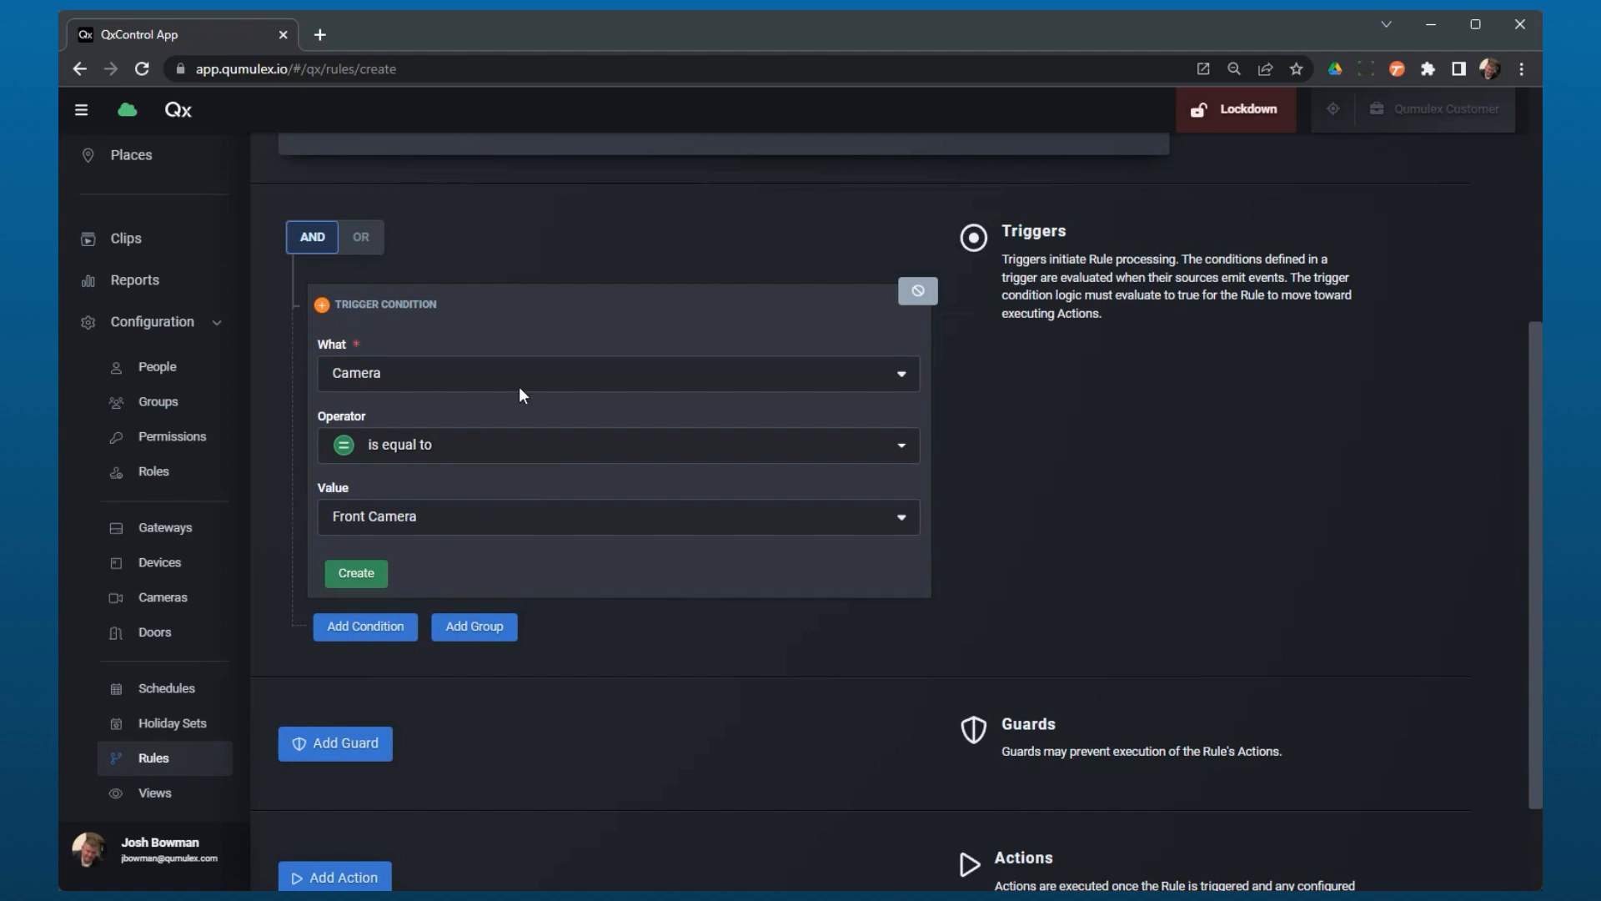
pyautogui.click(356, 574)
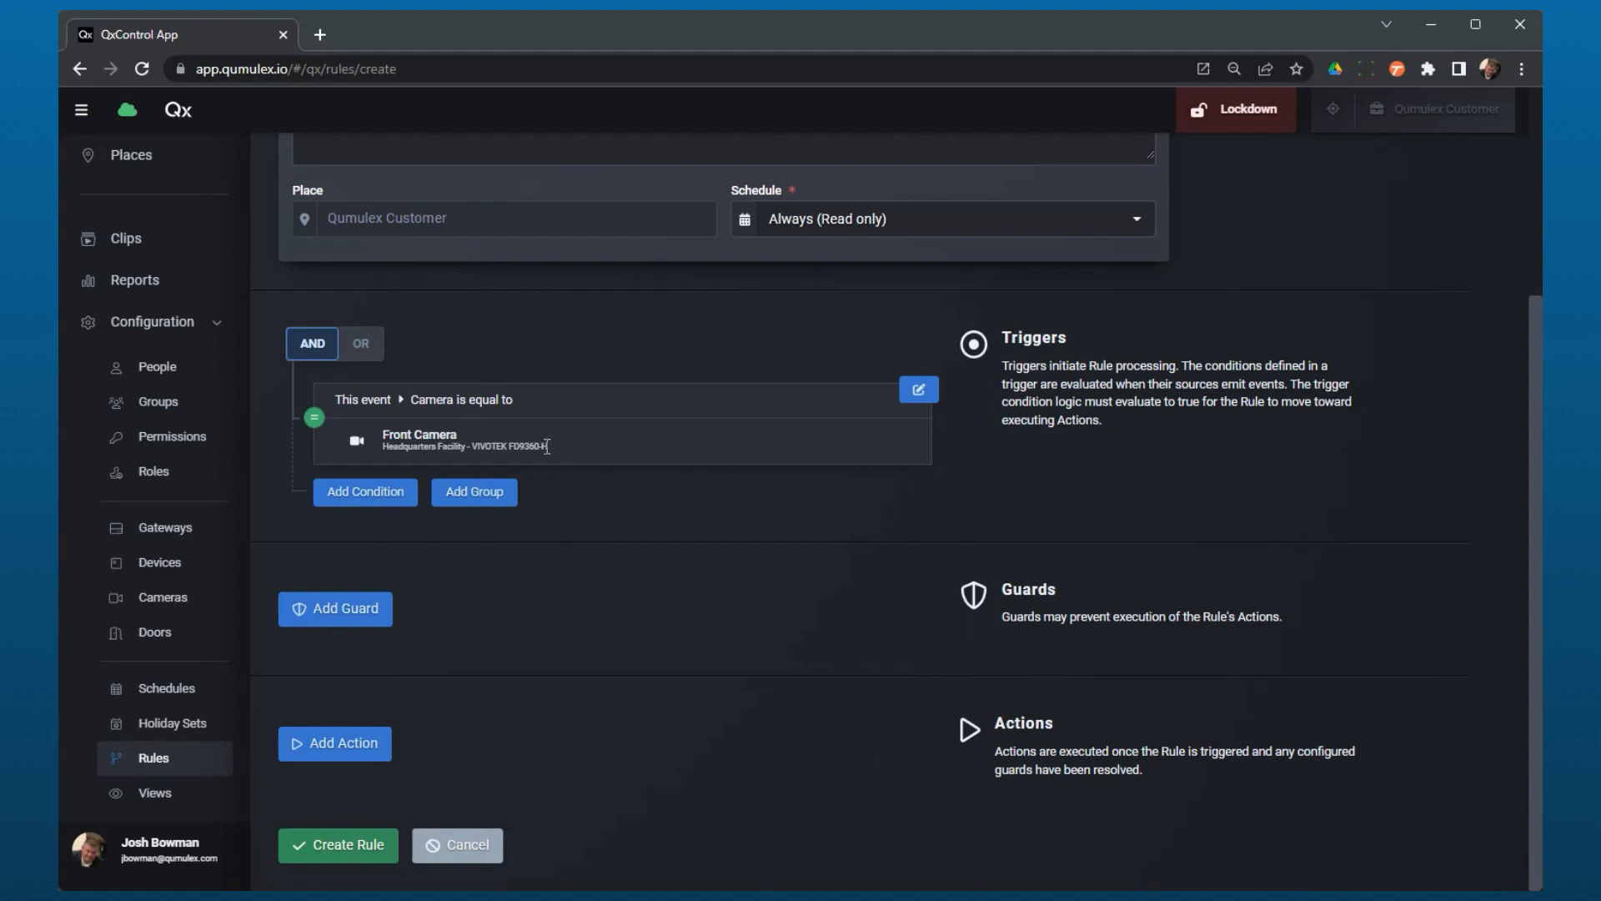
# Step: Add a second trigger condition where Status is equal to Disconnected
pyautogui.click(389, 499)
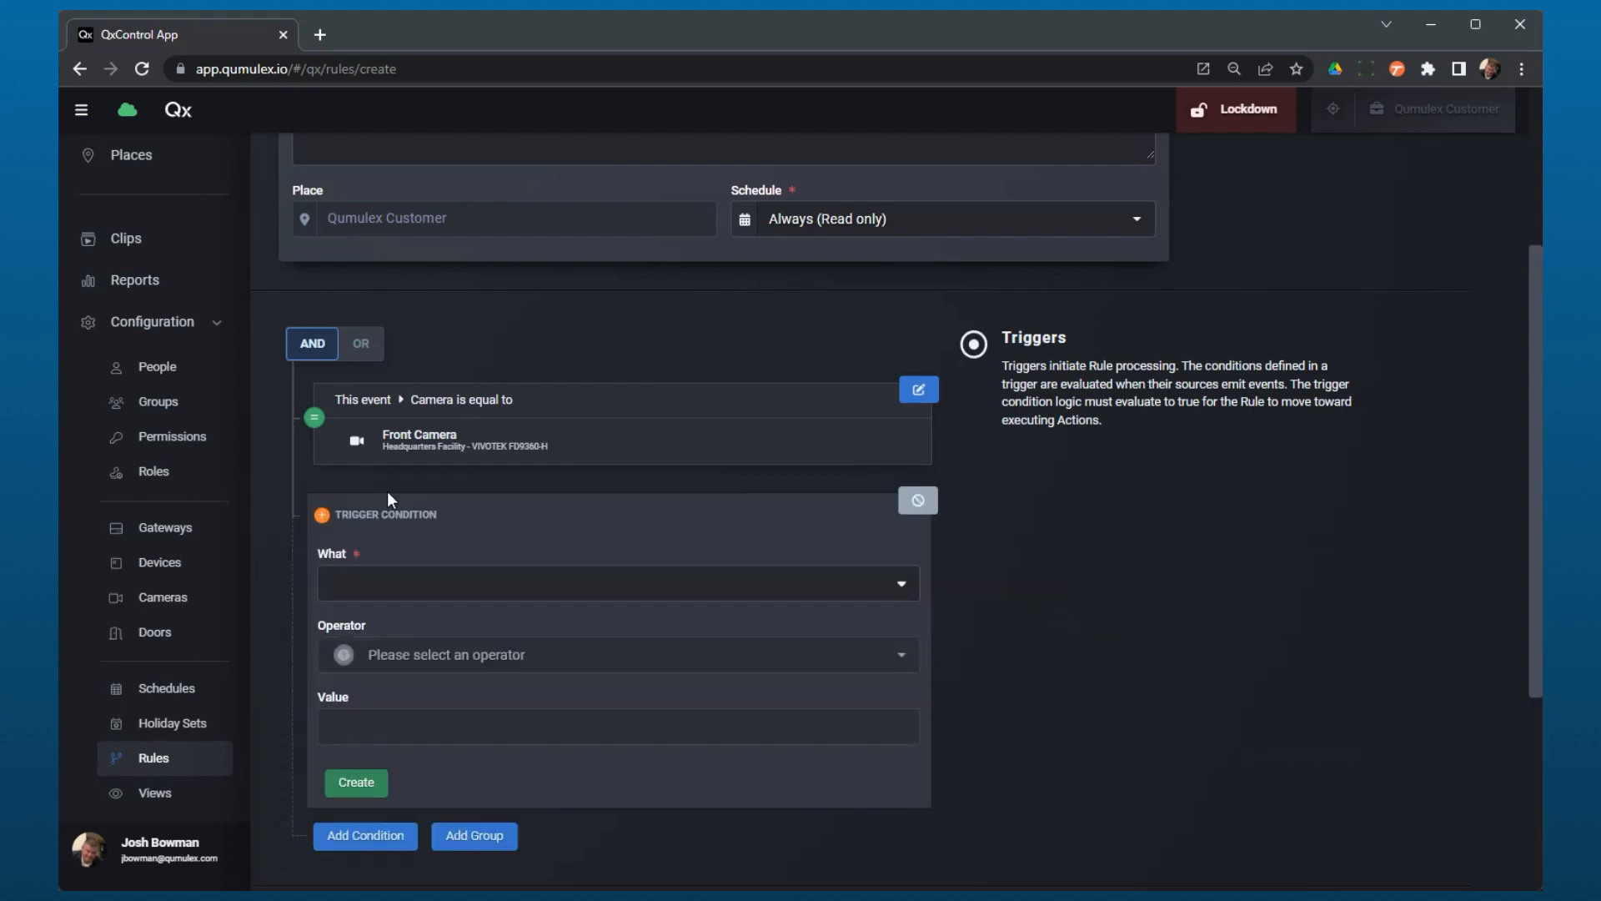
pyautogui.click(527, 582)
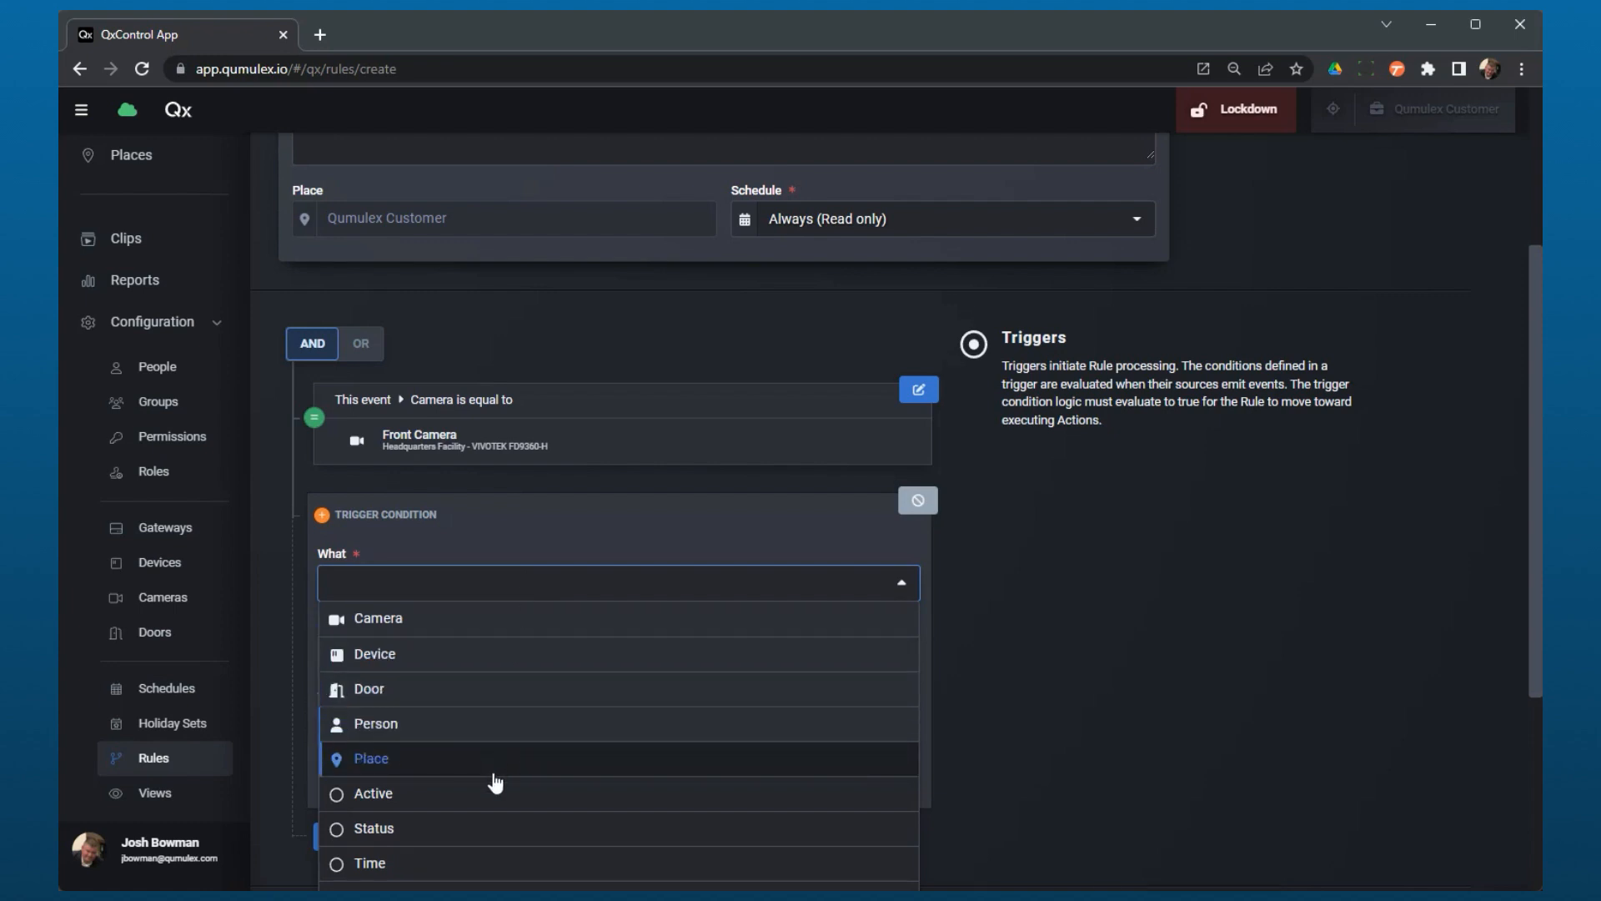
pyautogui.click(490, 841)
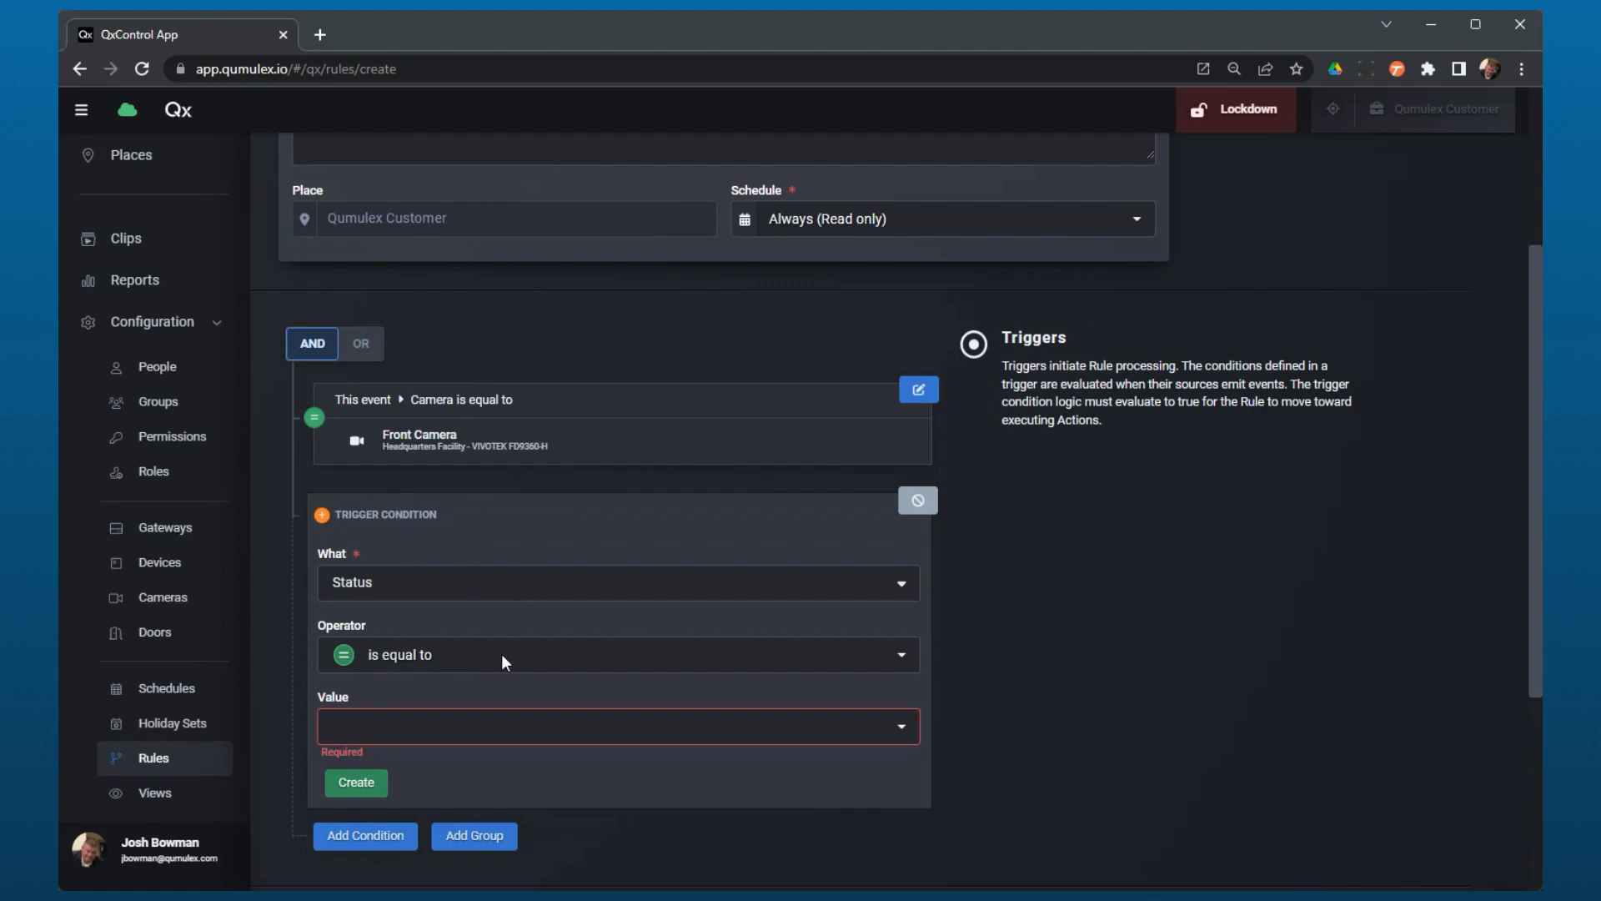
pyautogui.scroll(-1, 503, 656)
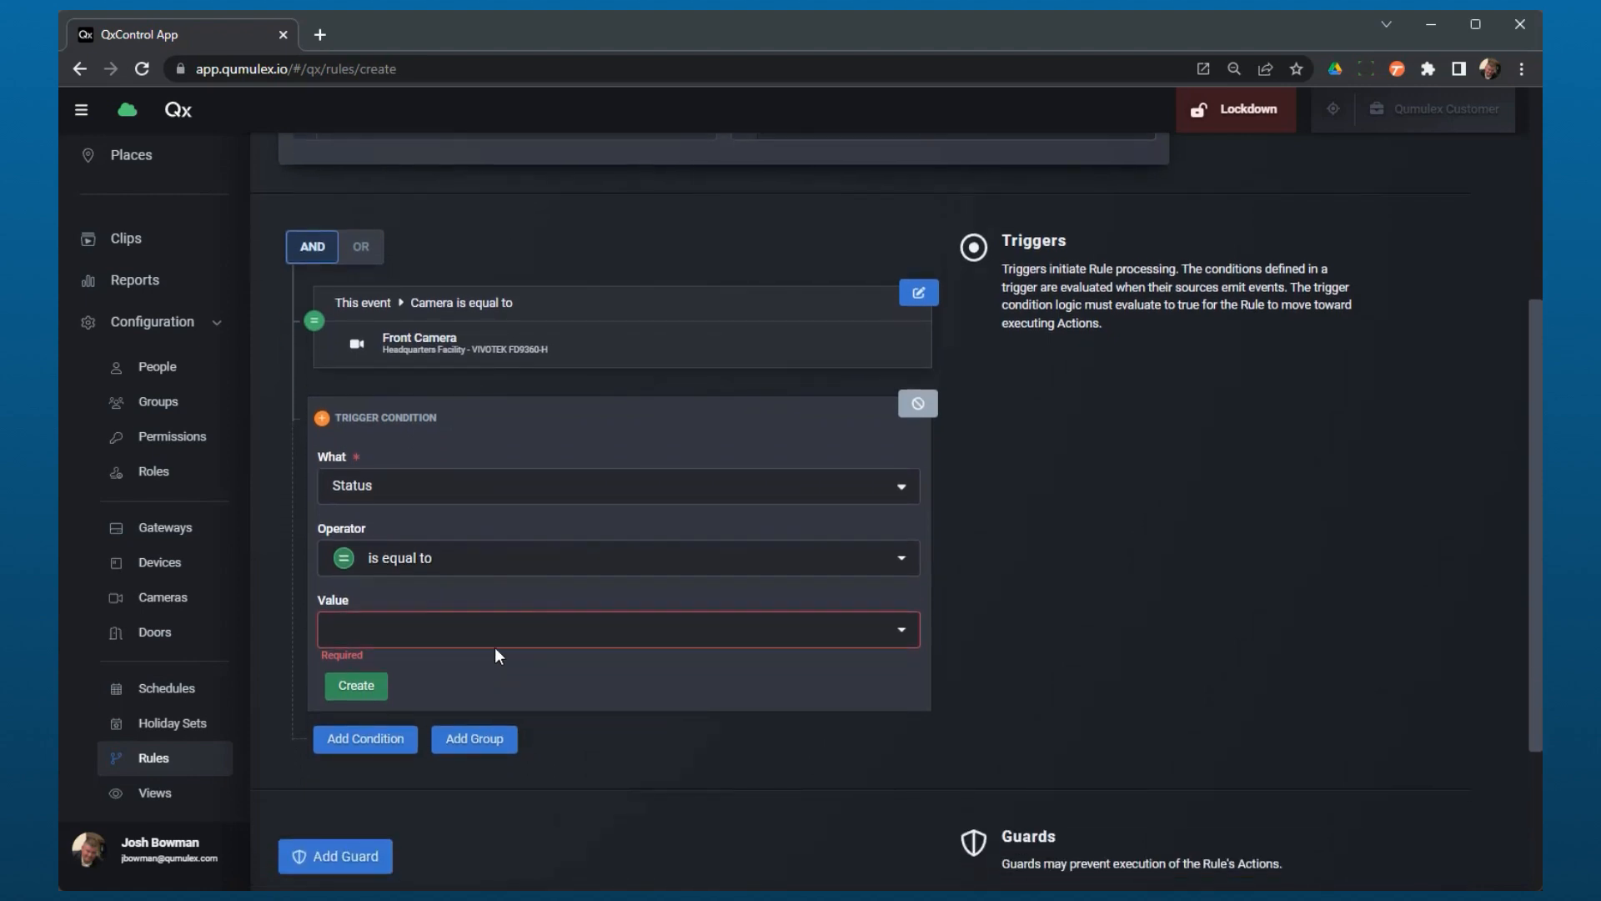
pyautogui.click(495, 647)
pyautogui.scroll(-2, 458, 572)
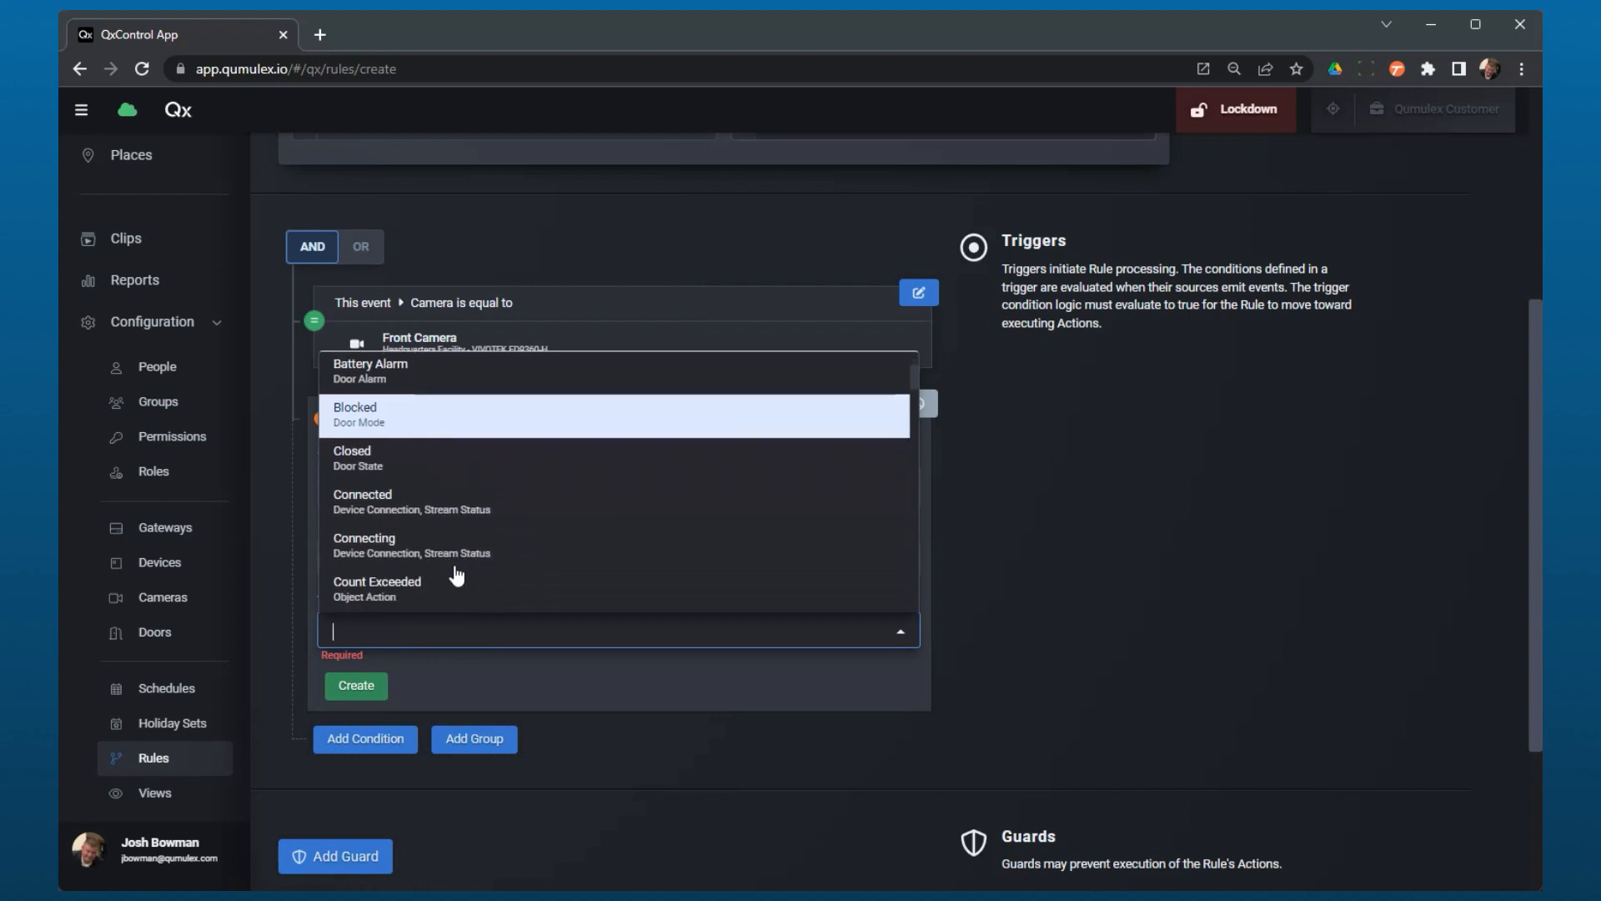
pyautogui.scroll(-4, 457, 575)
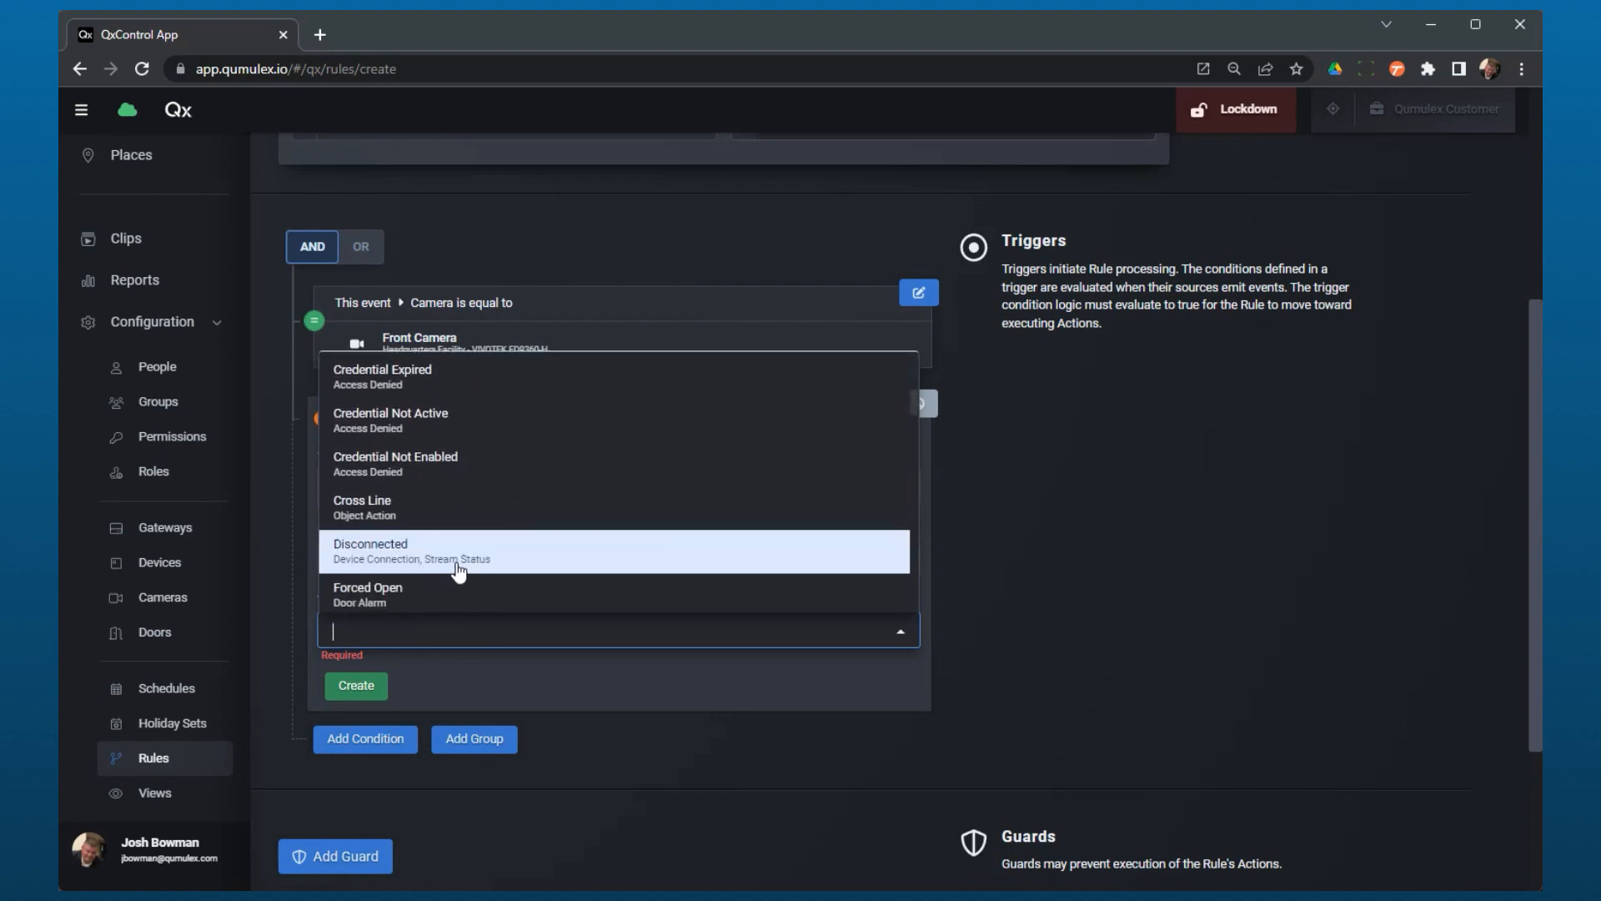
pyautogui.click(457, 570)
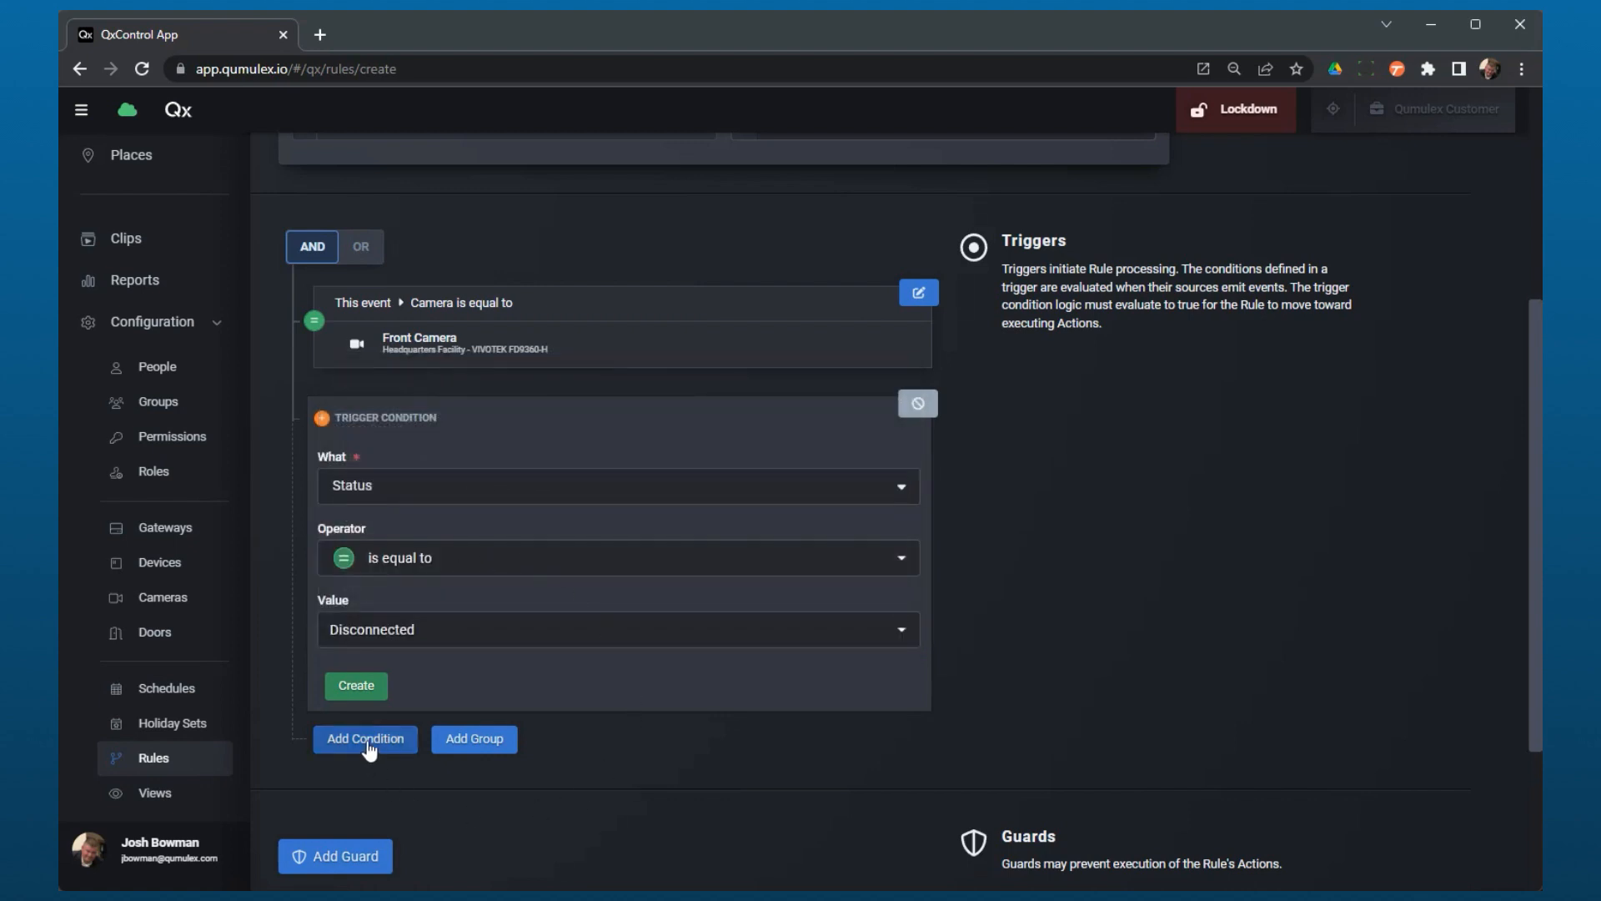
pyautogui.click(369, 693)
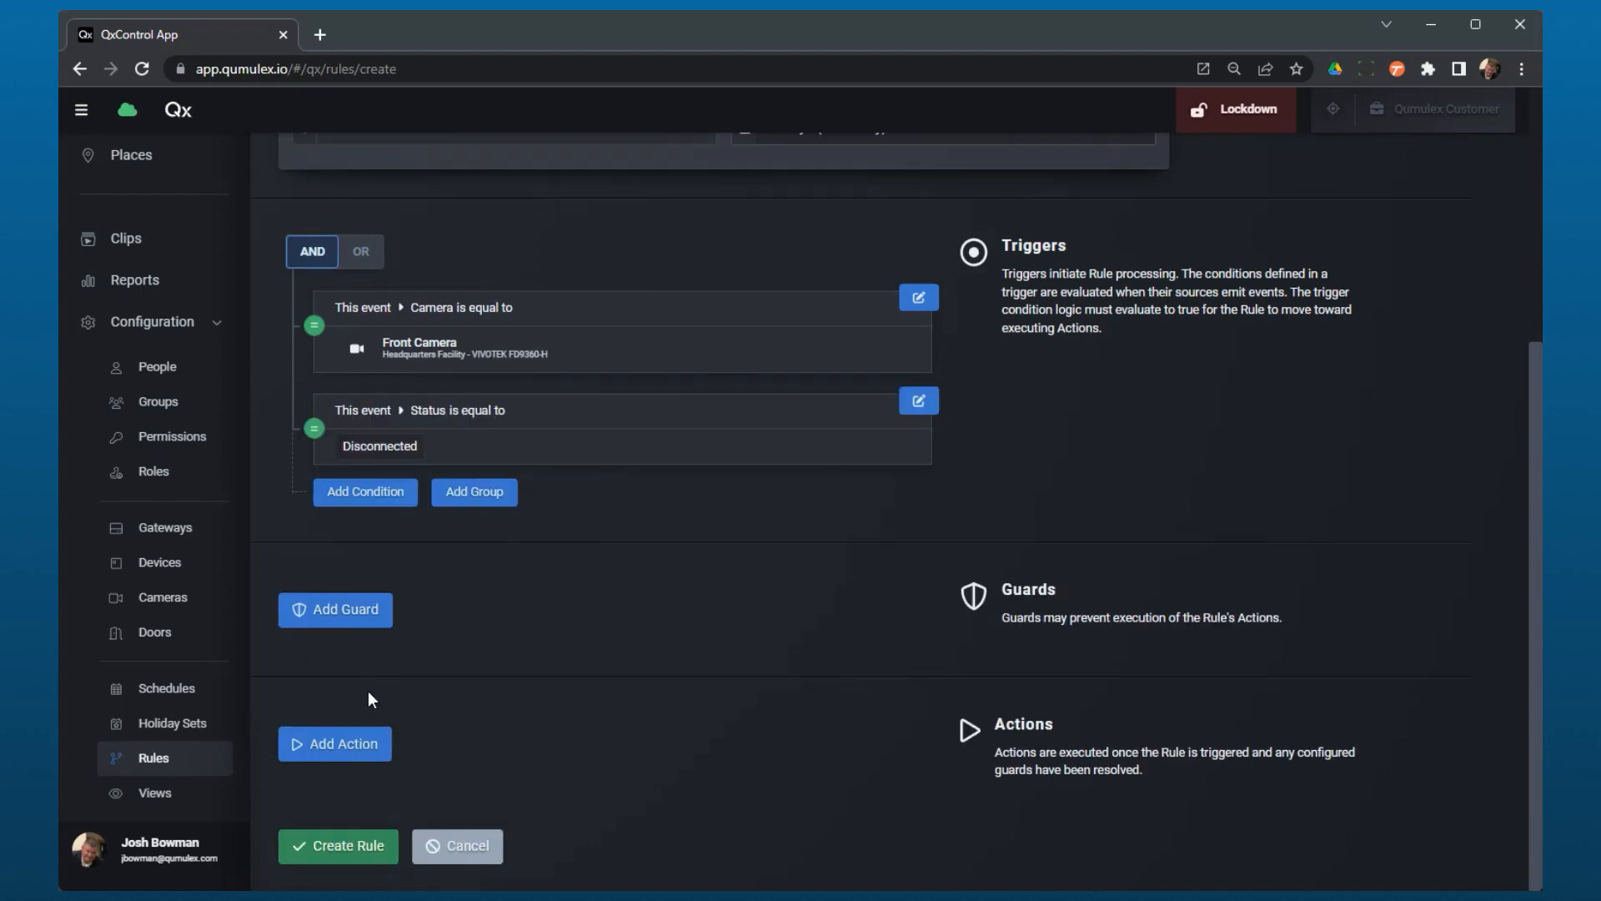
pyautogui.scroll(1, 465, 656)
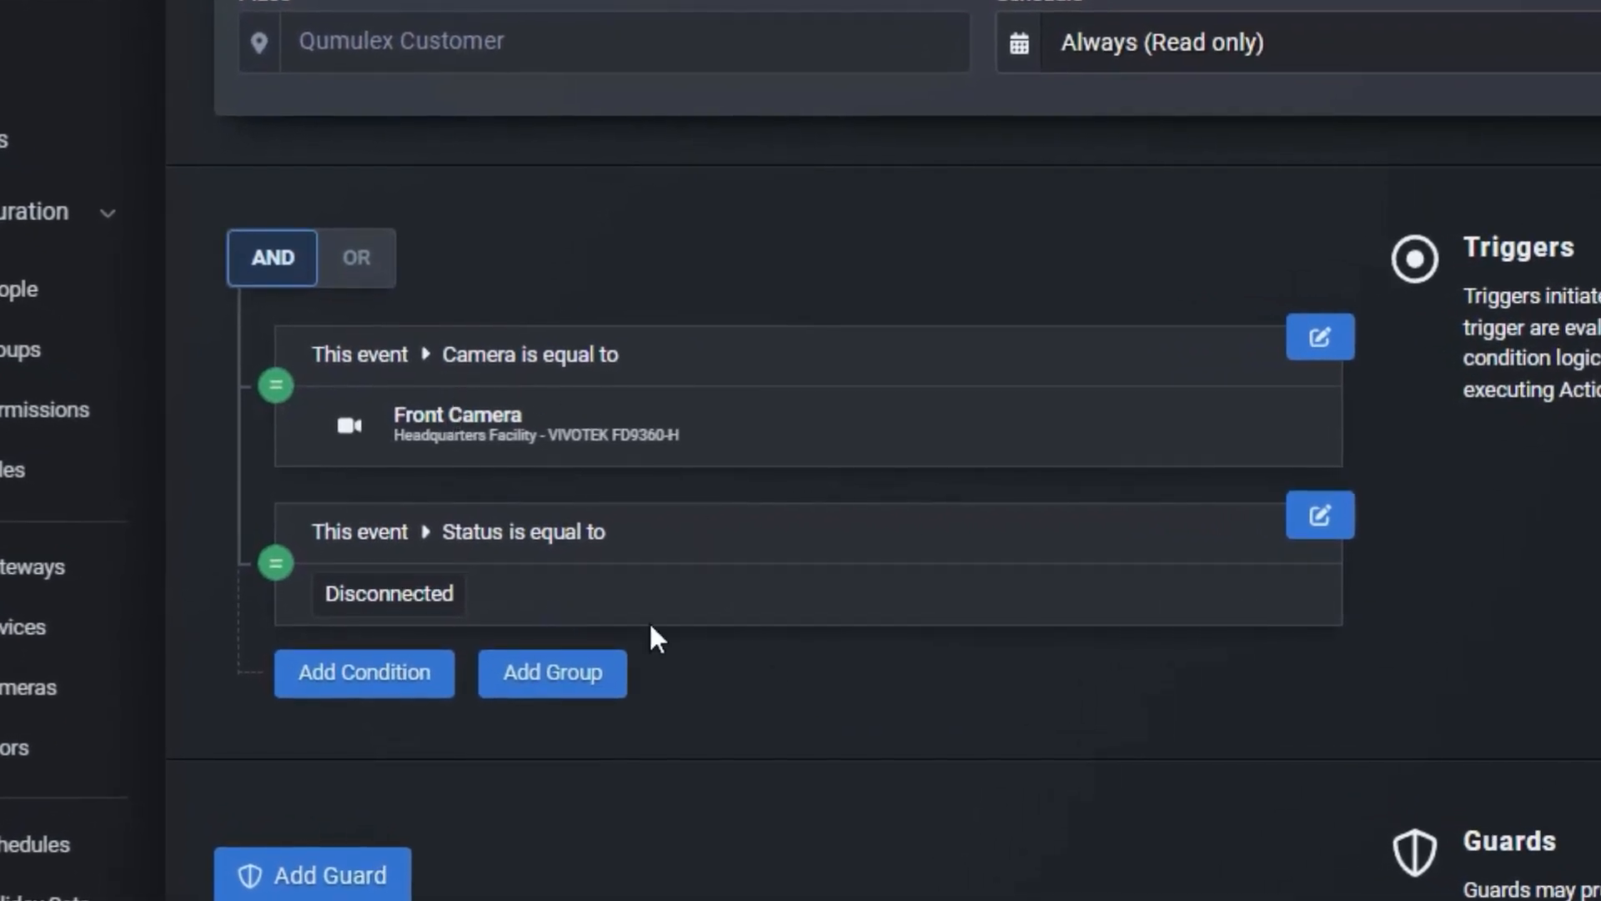
pyautogui.scroll(-2, 754, 836)
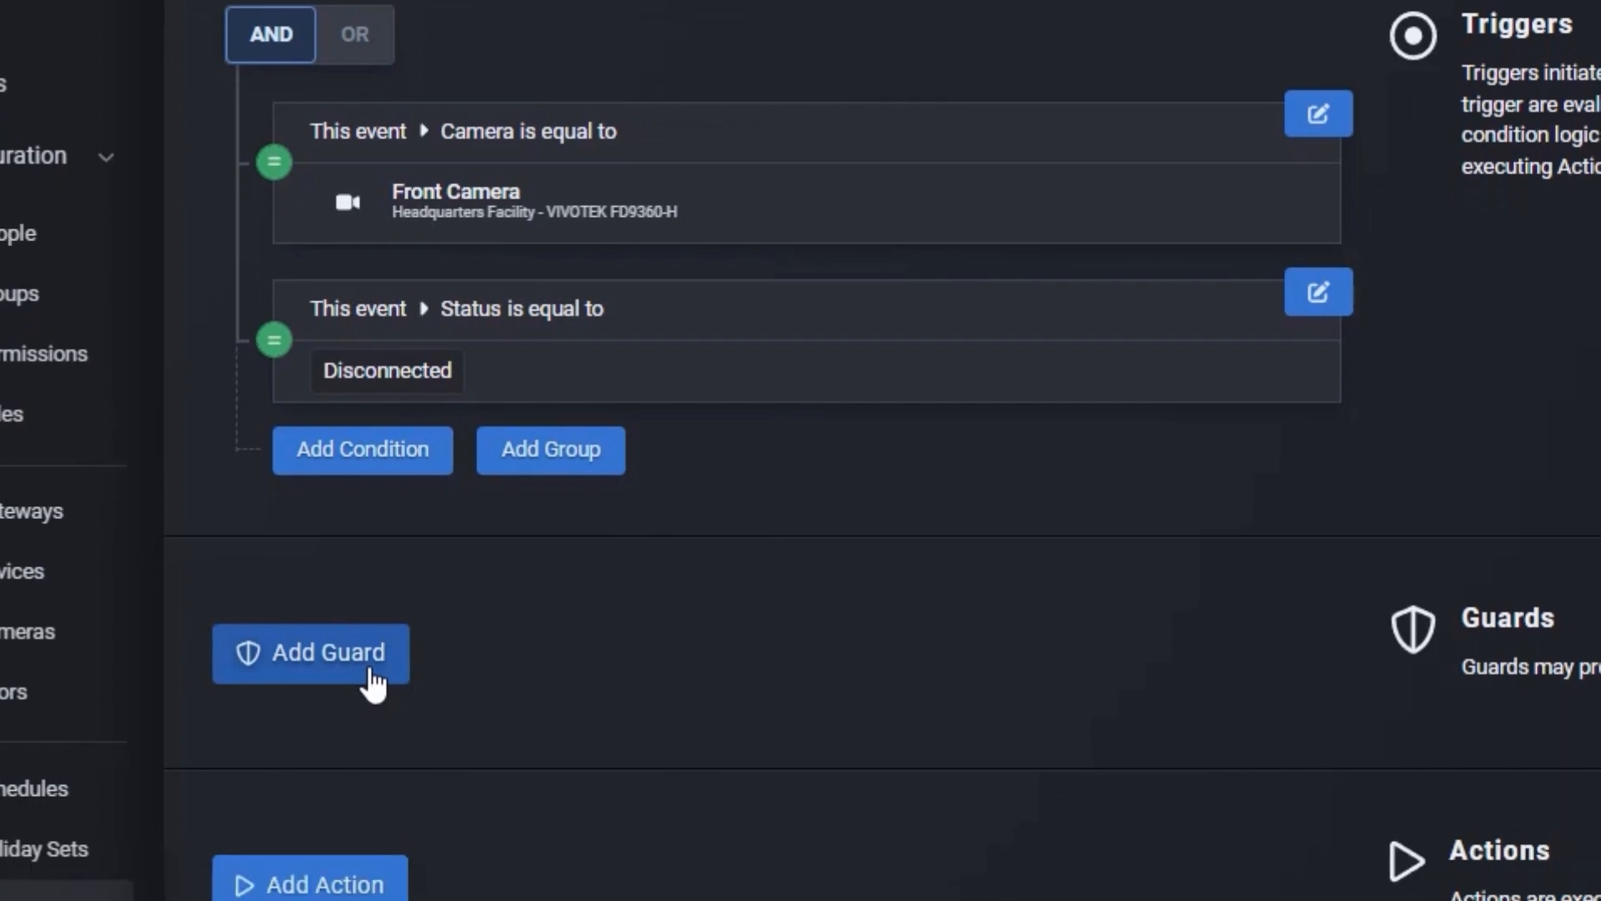
# Step: Add a Suppression Guard to the rule and set its delay to 120 seconds
pyautogui.click(371, 724)
pyautogui.click(388, 584)
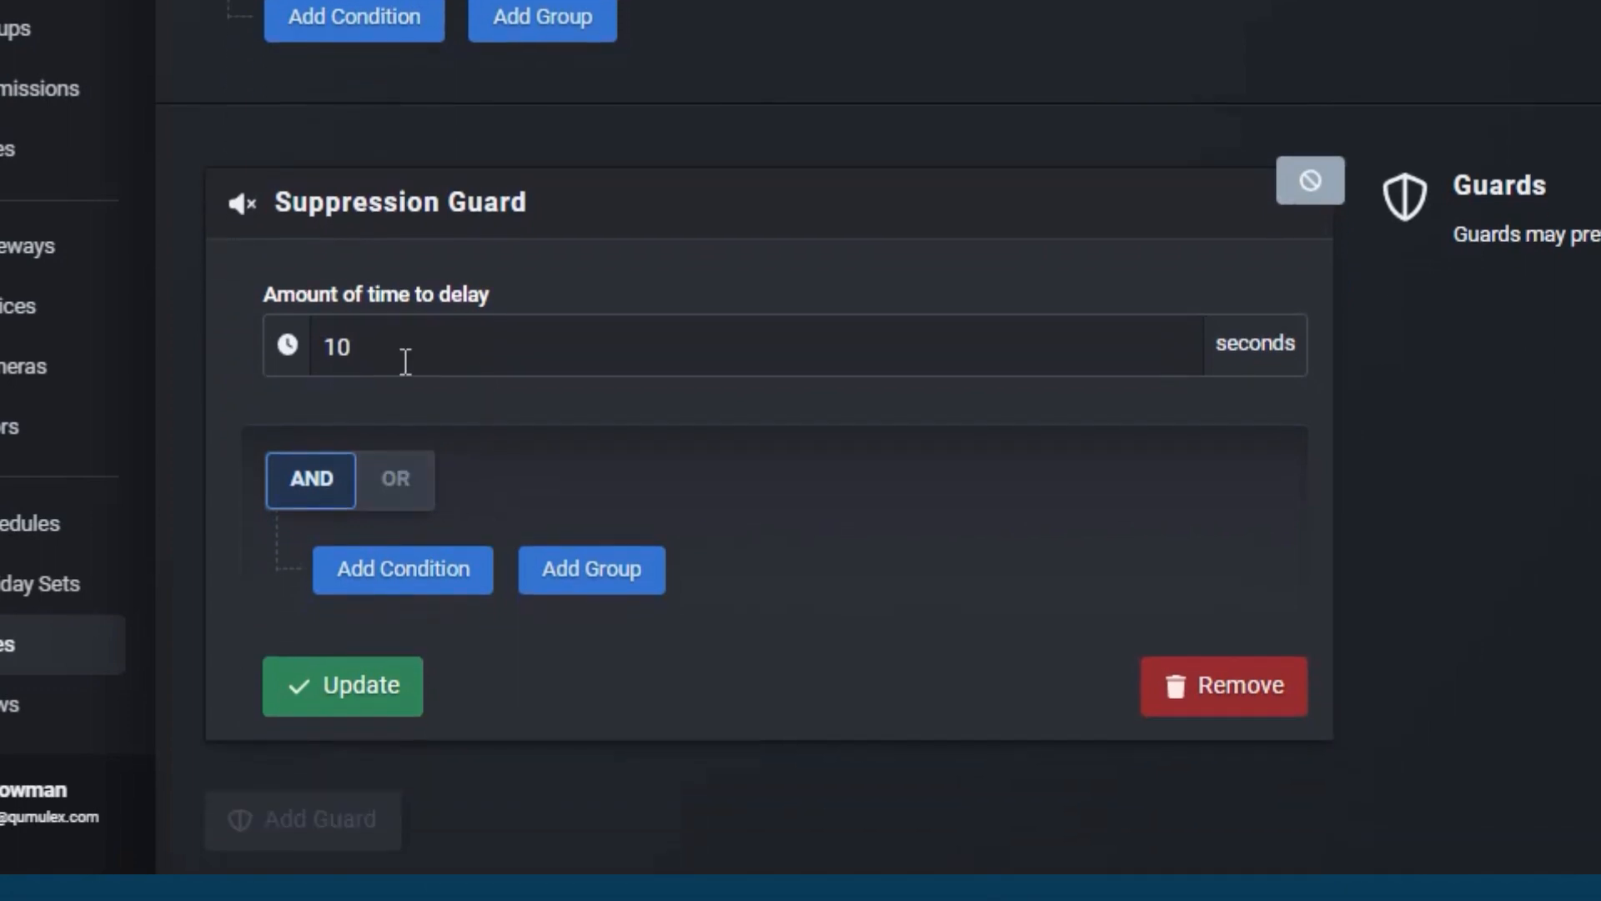
pyautogui.click(405, 361)
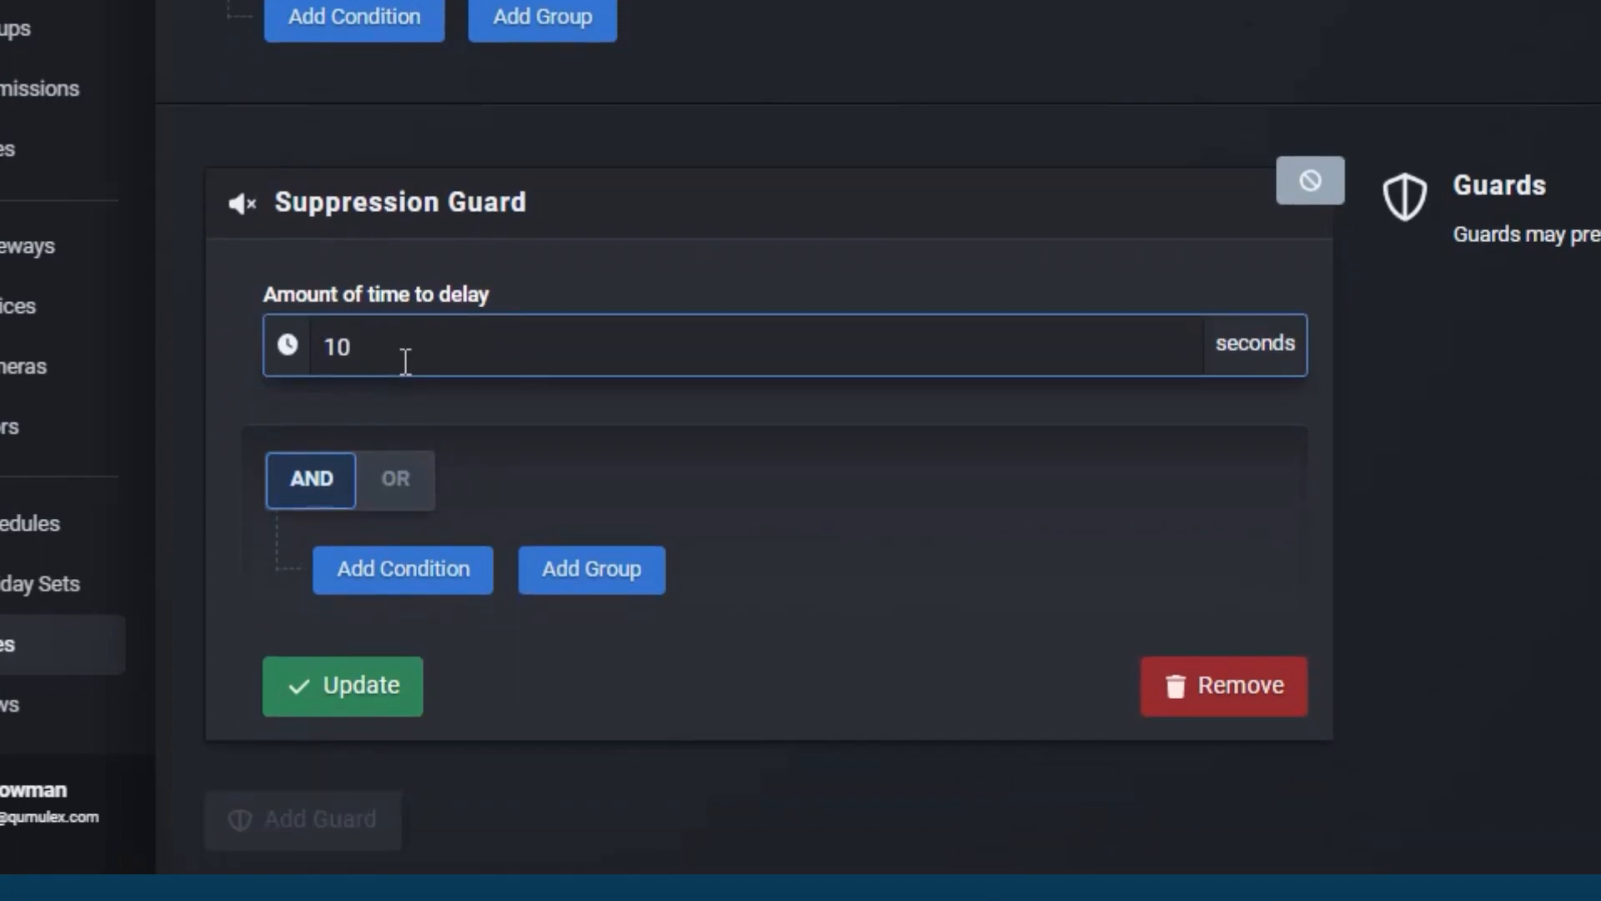
pyautogui.press('BackSpace')
pyautogui.press('BackSpace')
pyautogui.write('120')
pyautogui.click(484, 473)
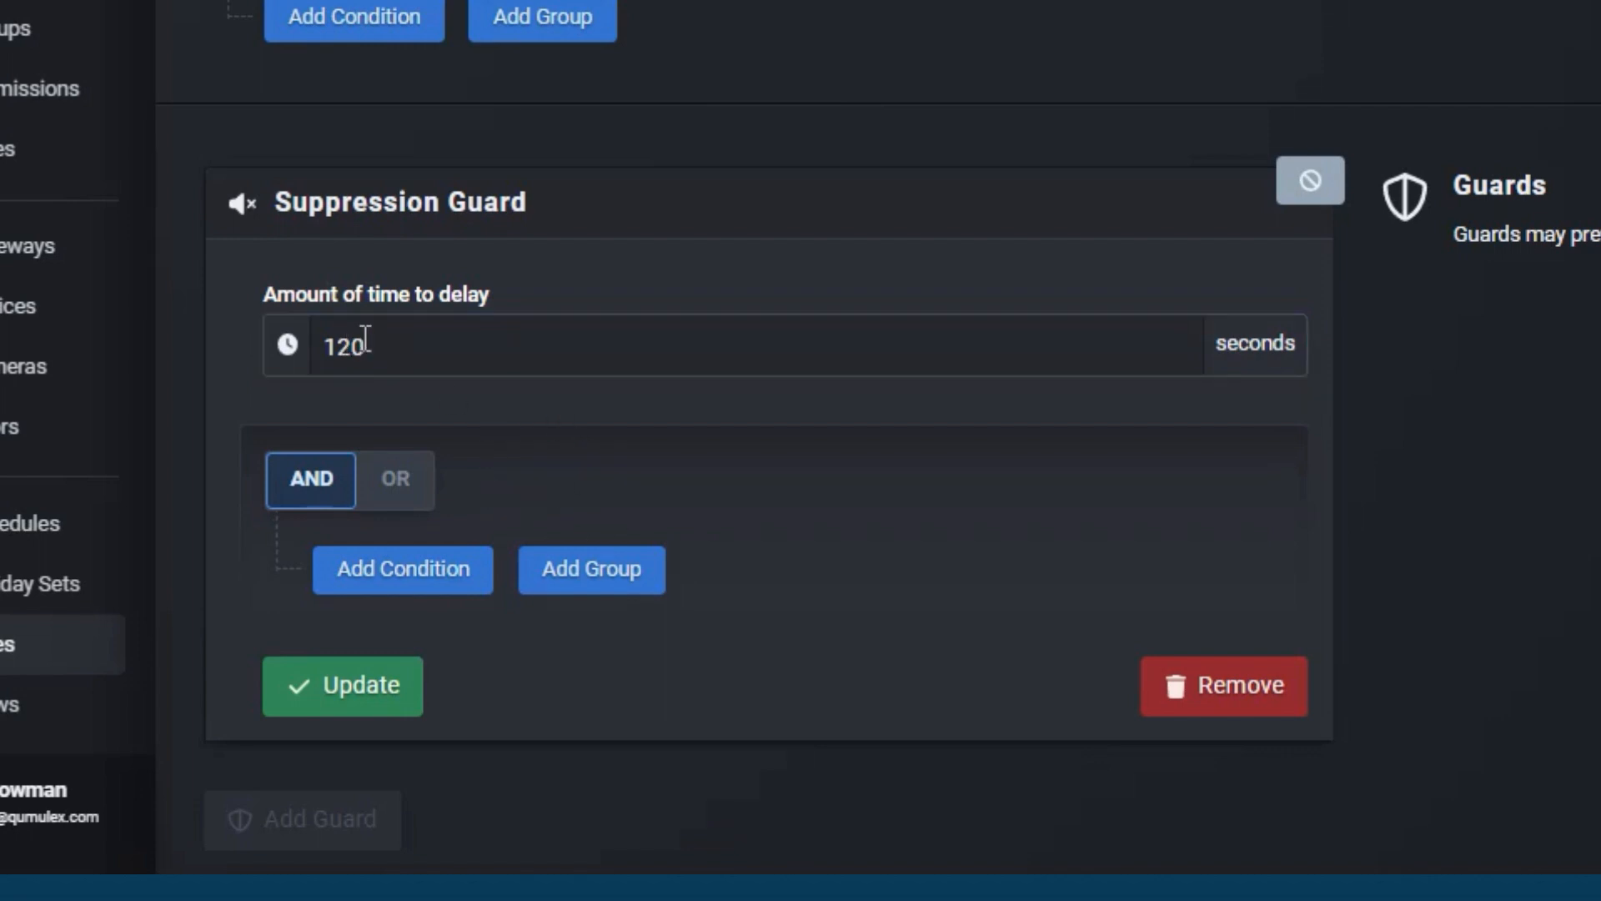
# Step: Add a guard condition where Camera is not equal to IoT Lab Vending
pyautogui.scroll(-4, 605, 717)
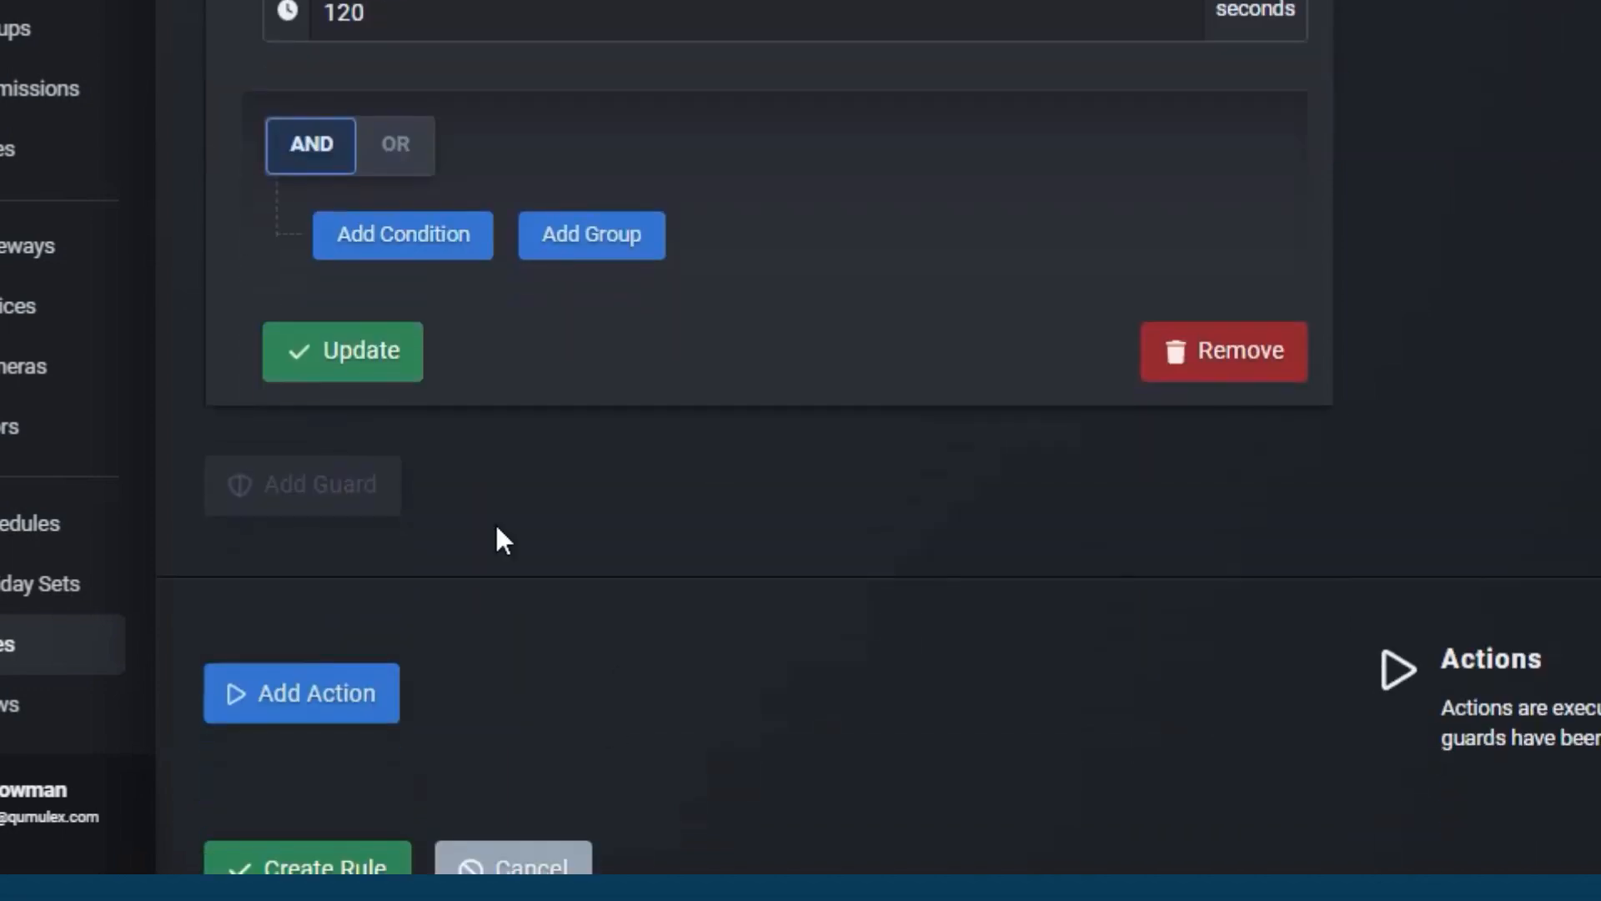
pyautogui.click(436, 265)
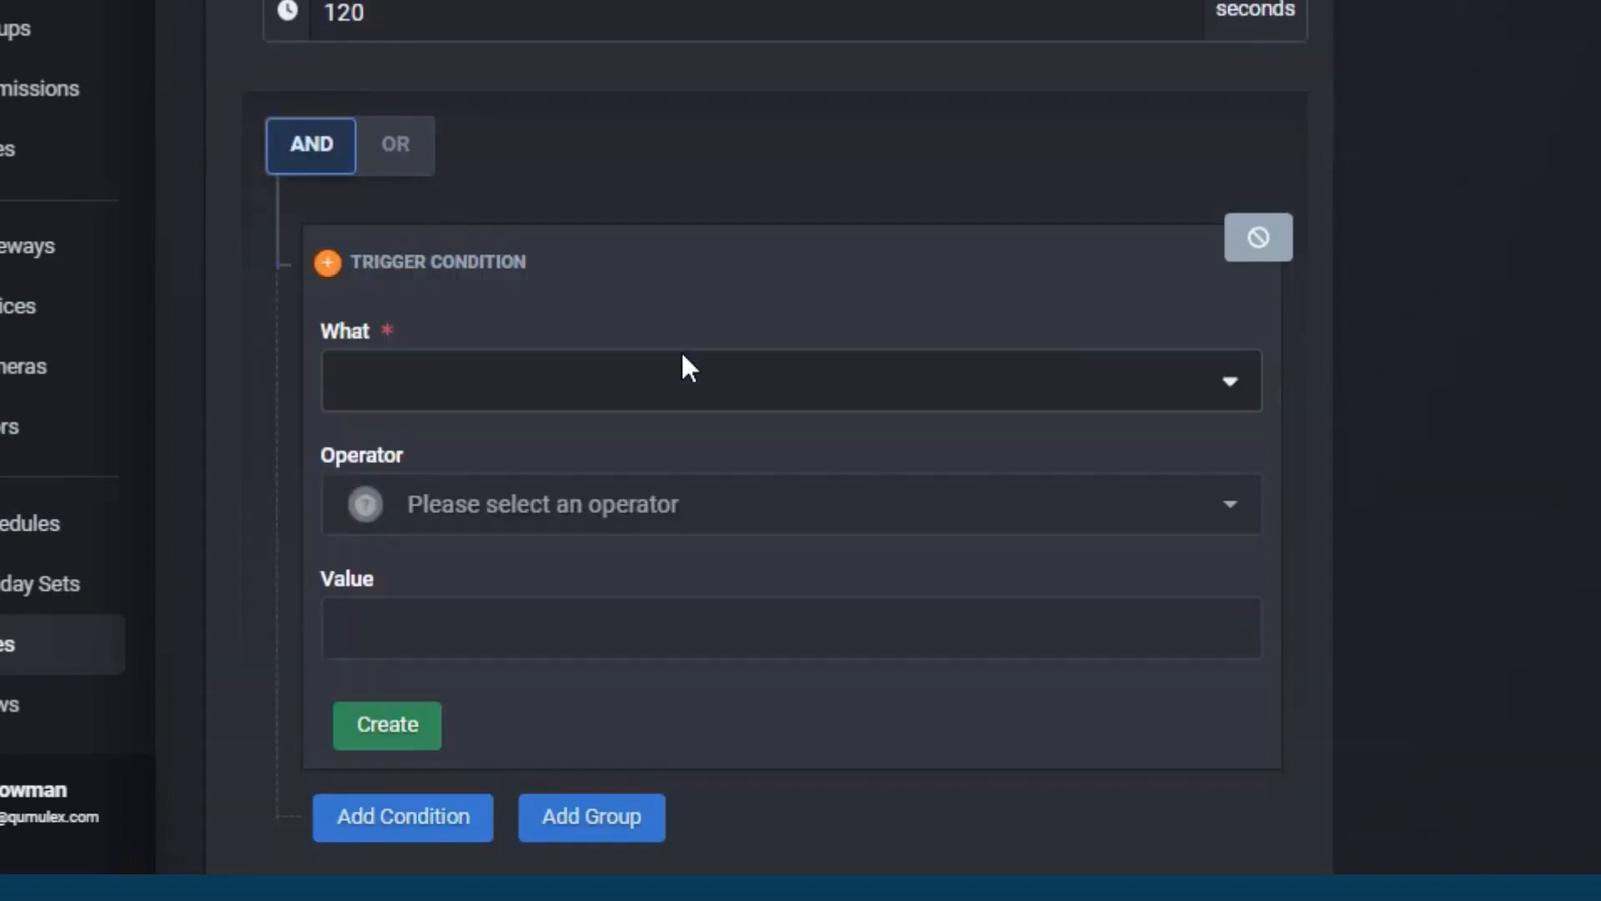
pyautogui.click(684, 367)
pyautogui.scroll(-2, 681, 367)
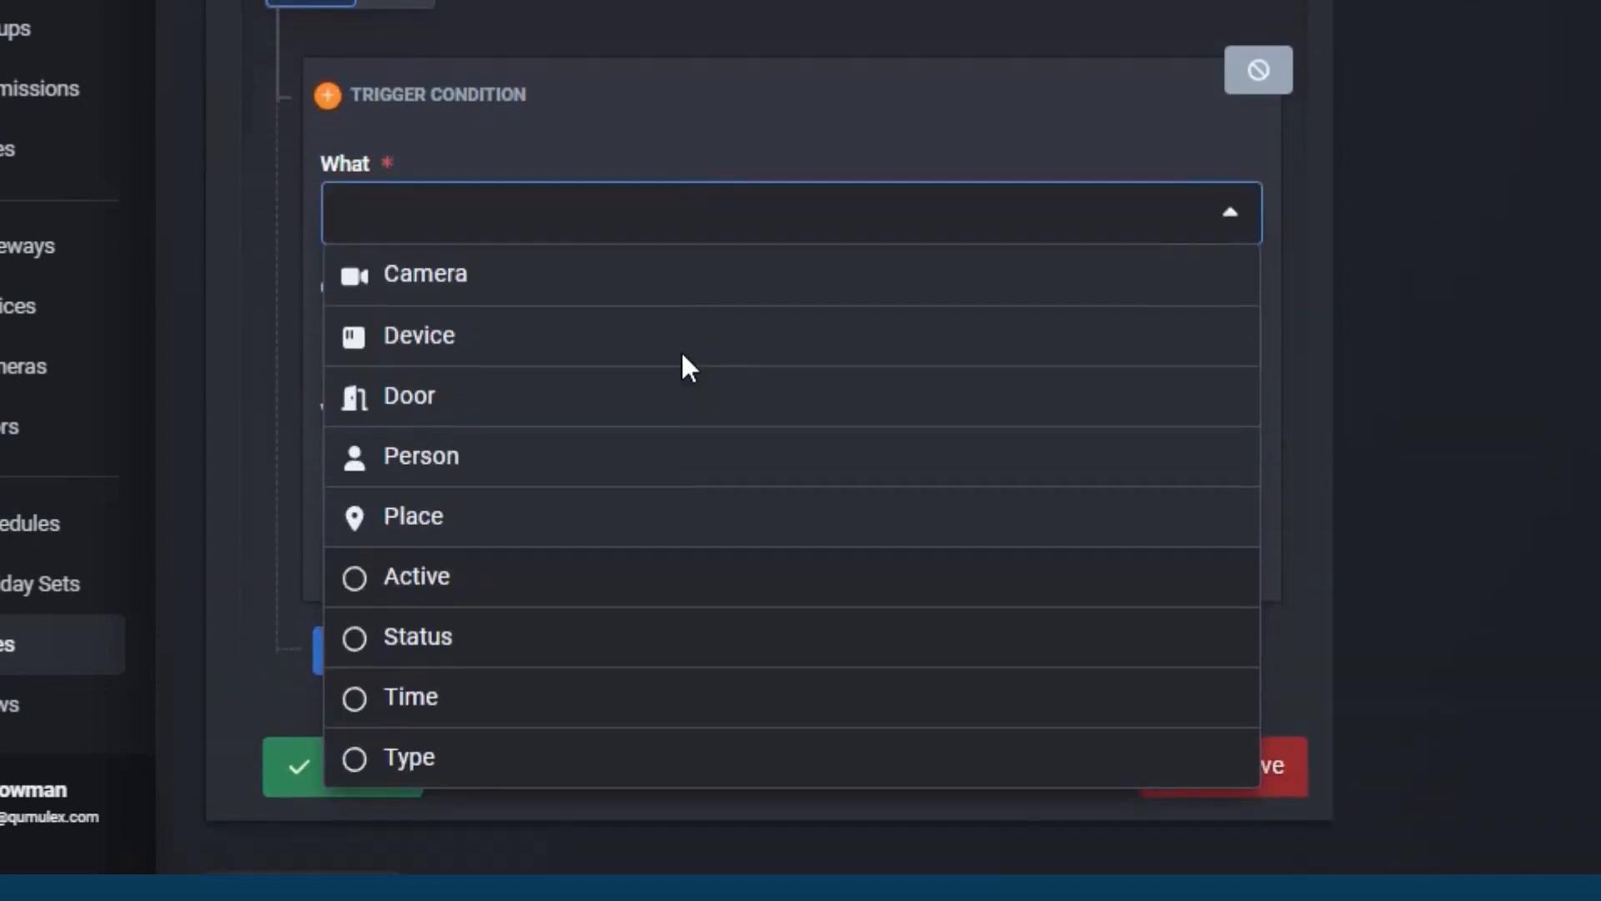
pyautogui.click(682, 288)
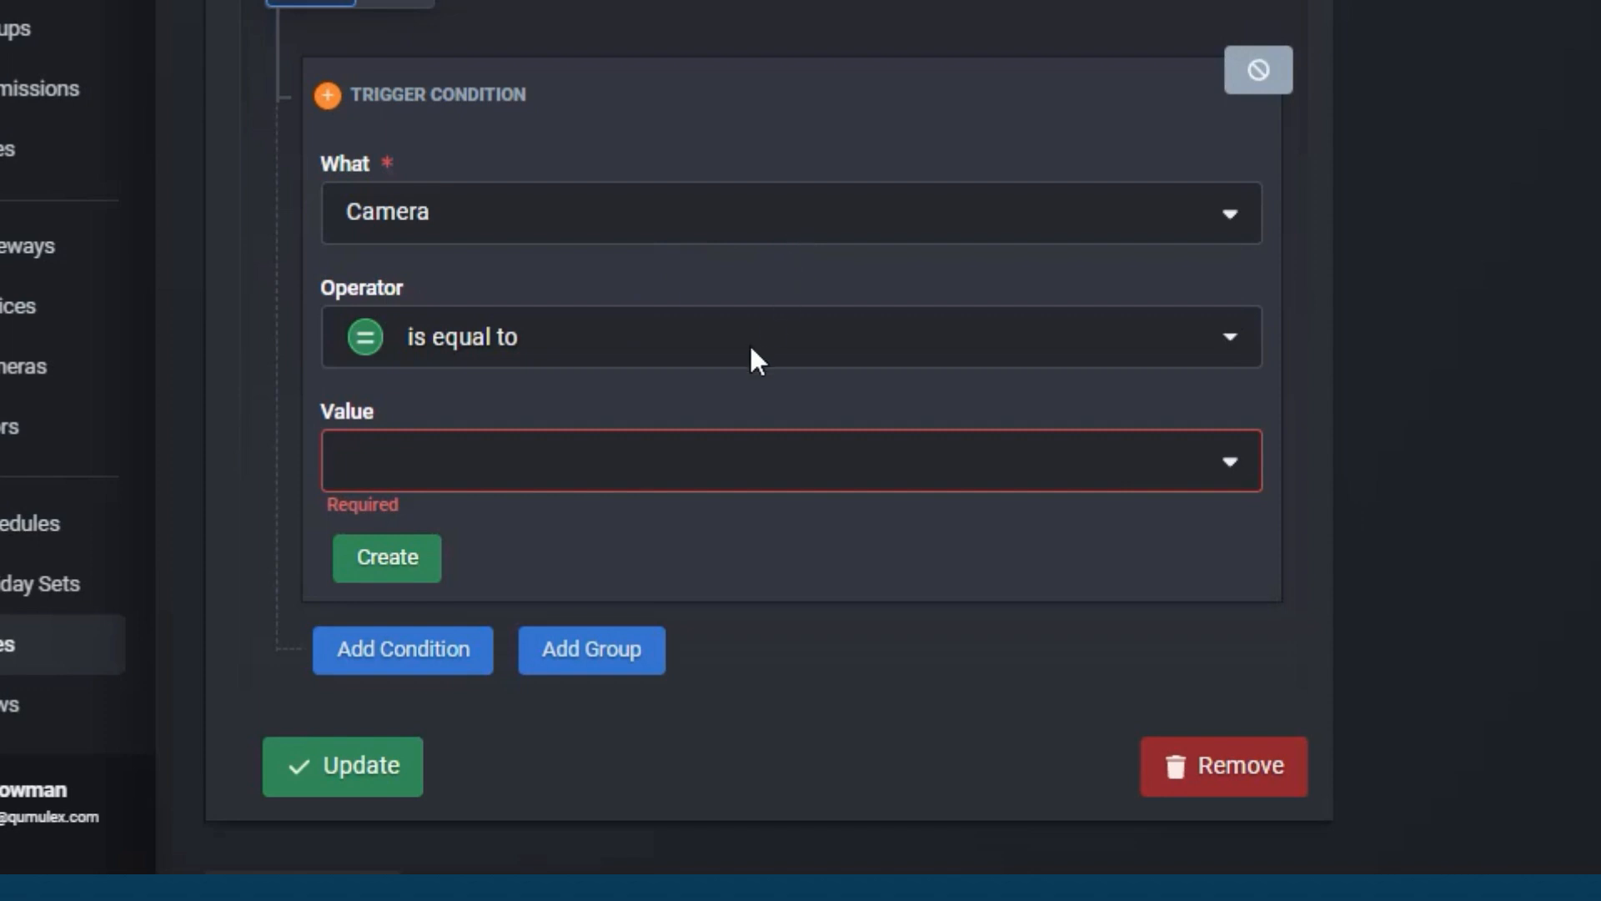
pyautogui.click(723, 356)
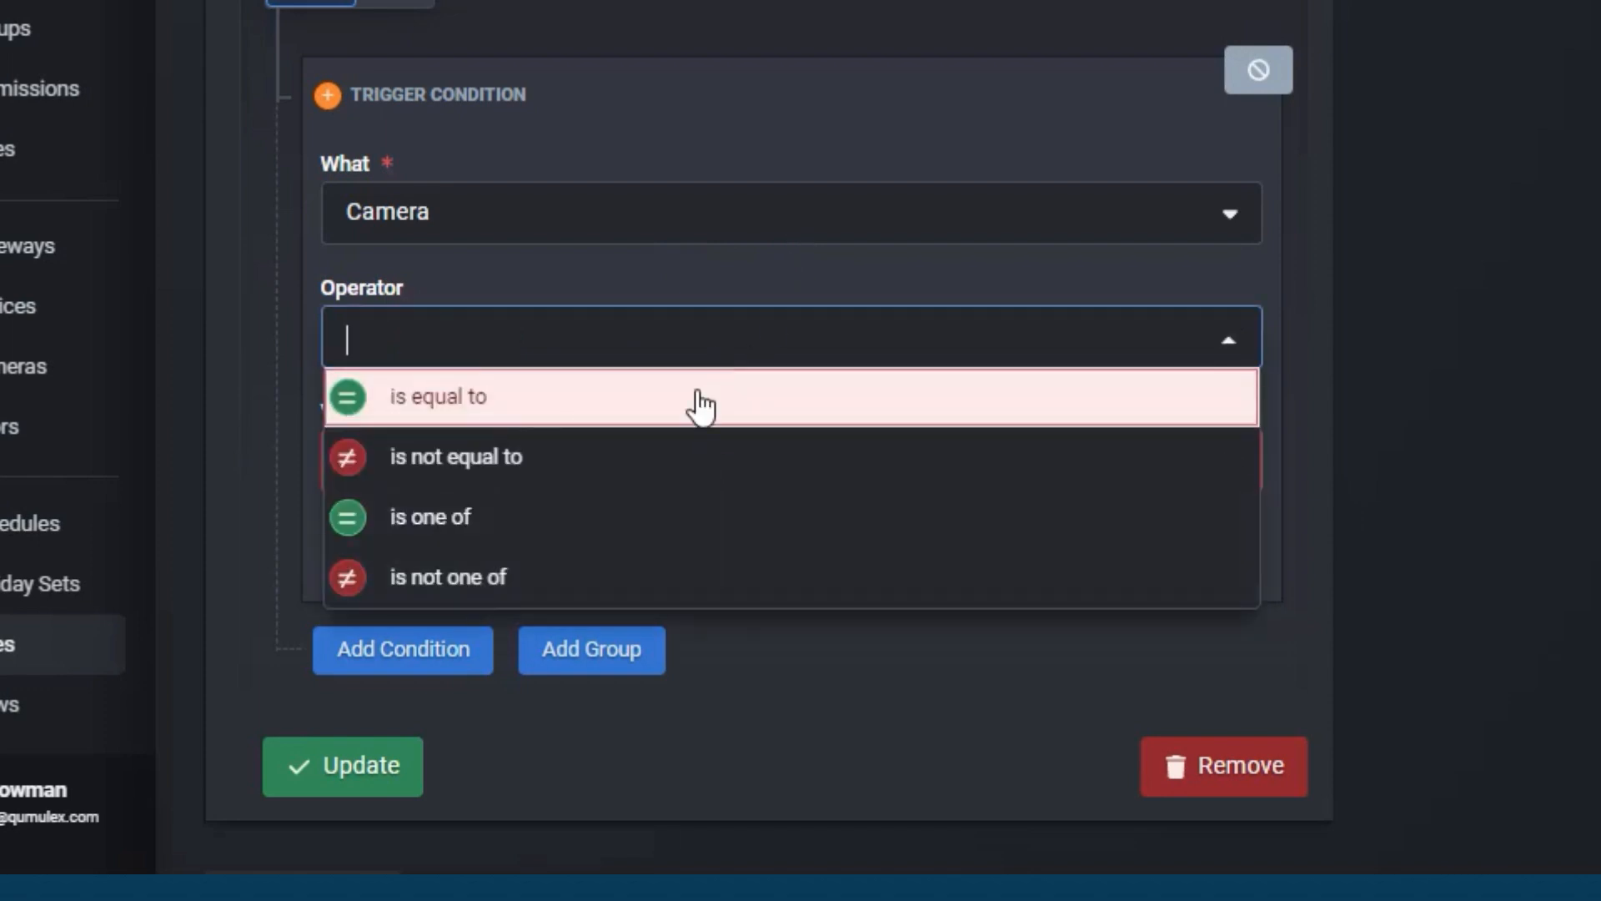
pyautogui.click(669, 457)
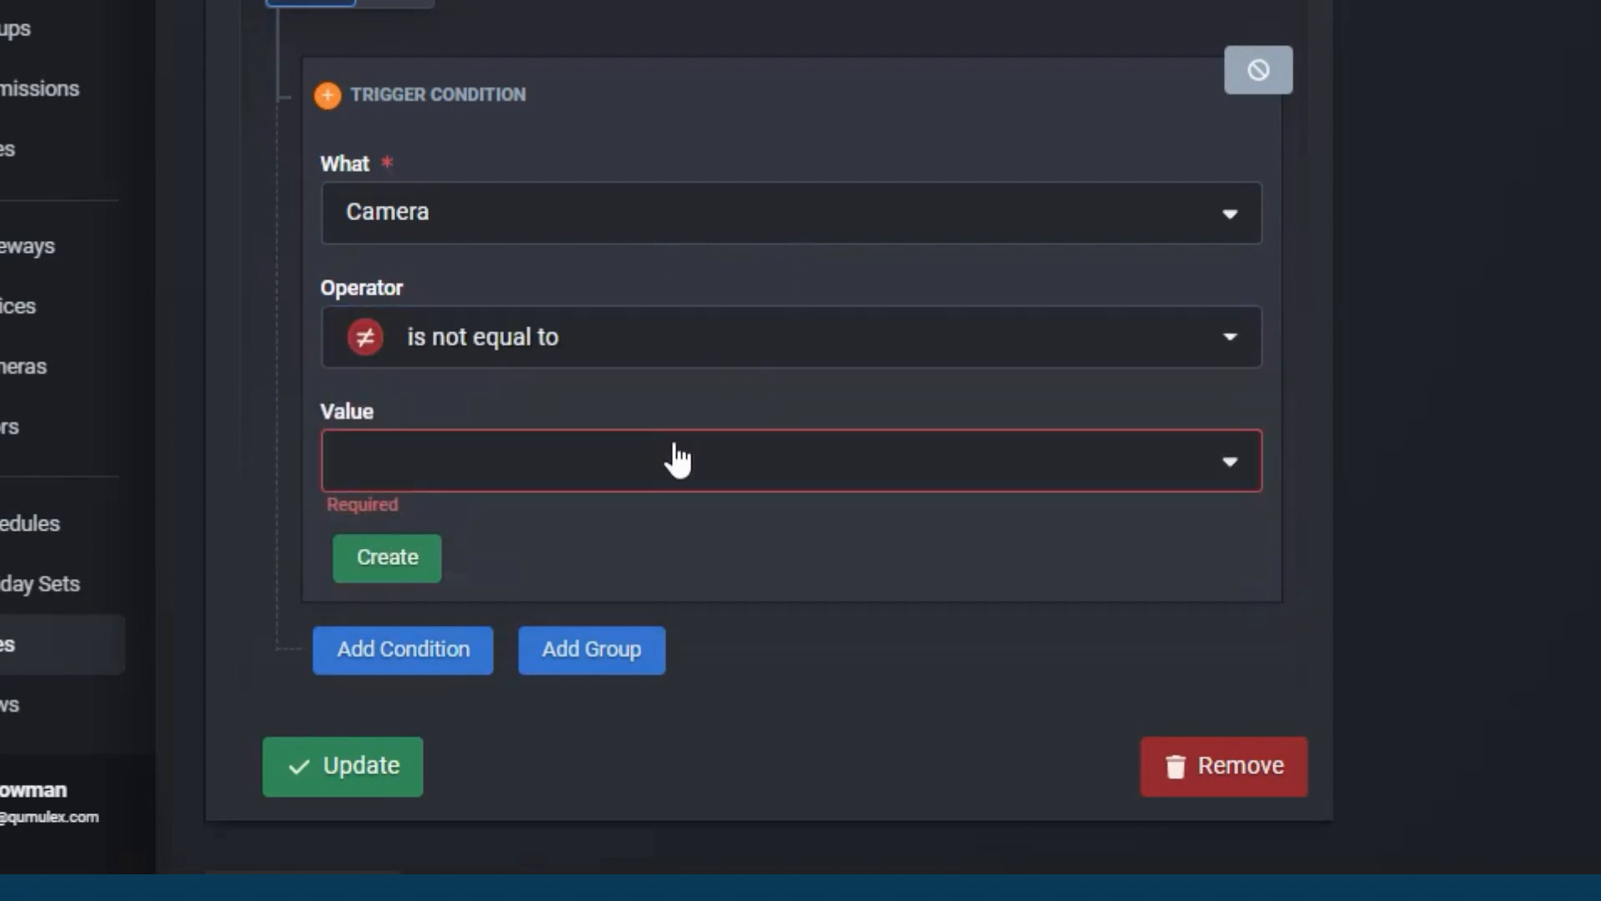
pyautogui.click(609, 462)
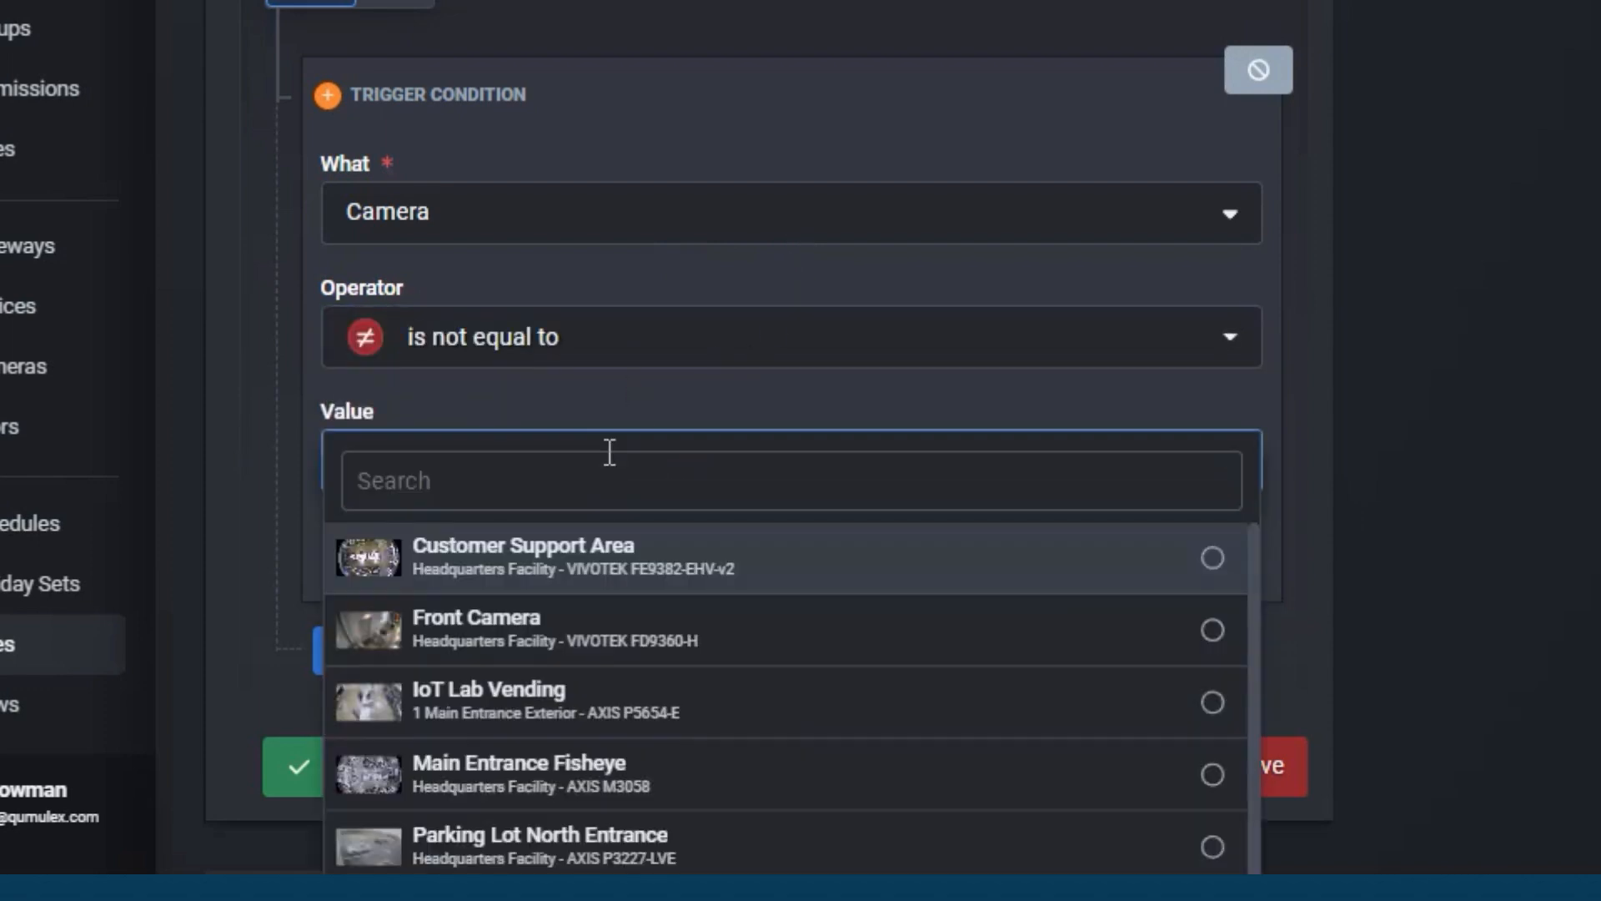
pyautogui.scroll(-1, 604, 591)
pyautogui.click(600, 601)
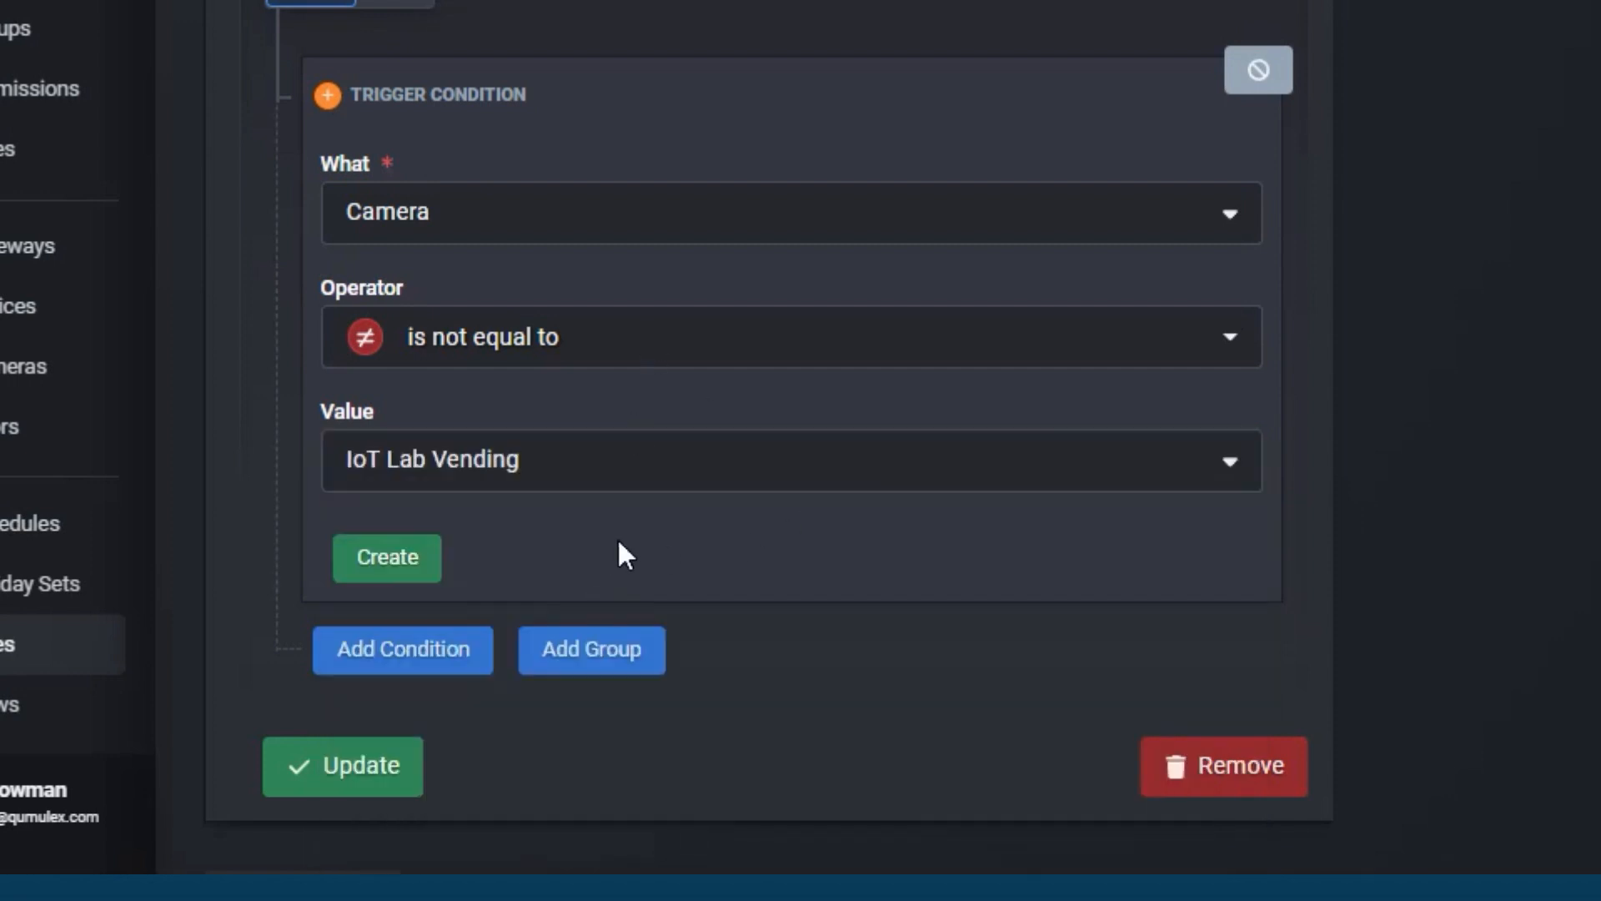
pyautogui.click(433, 568)
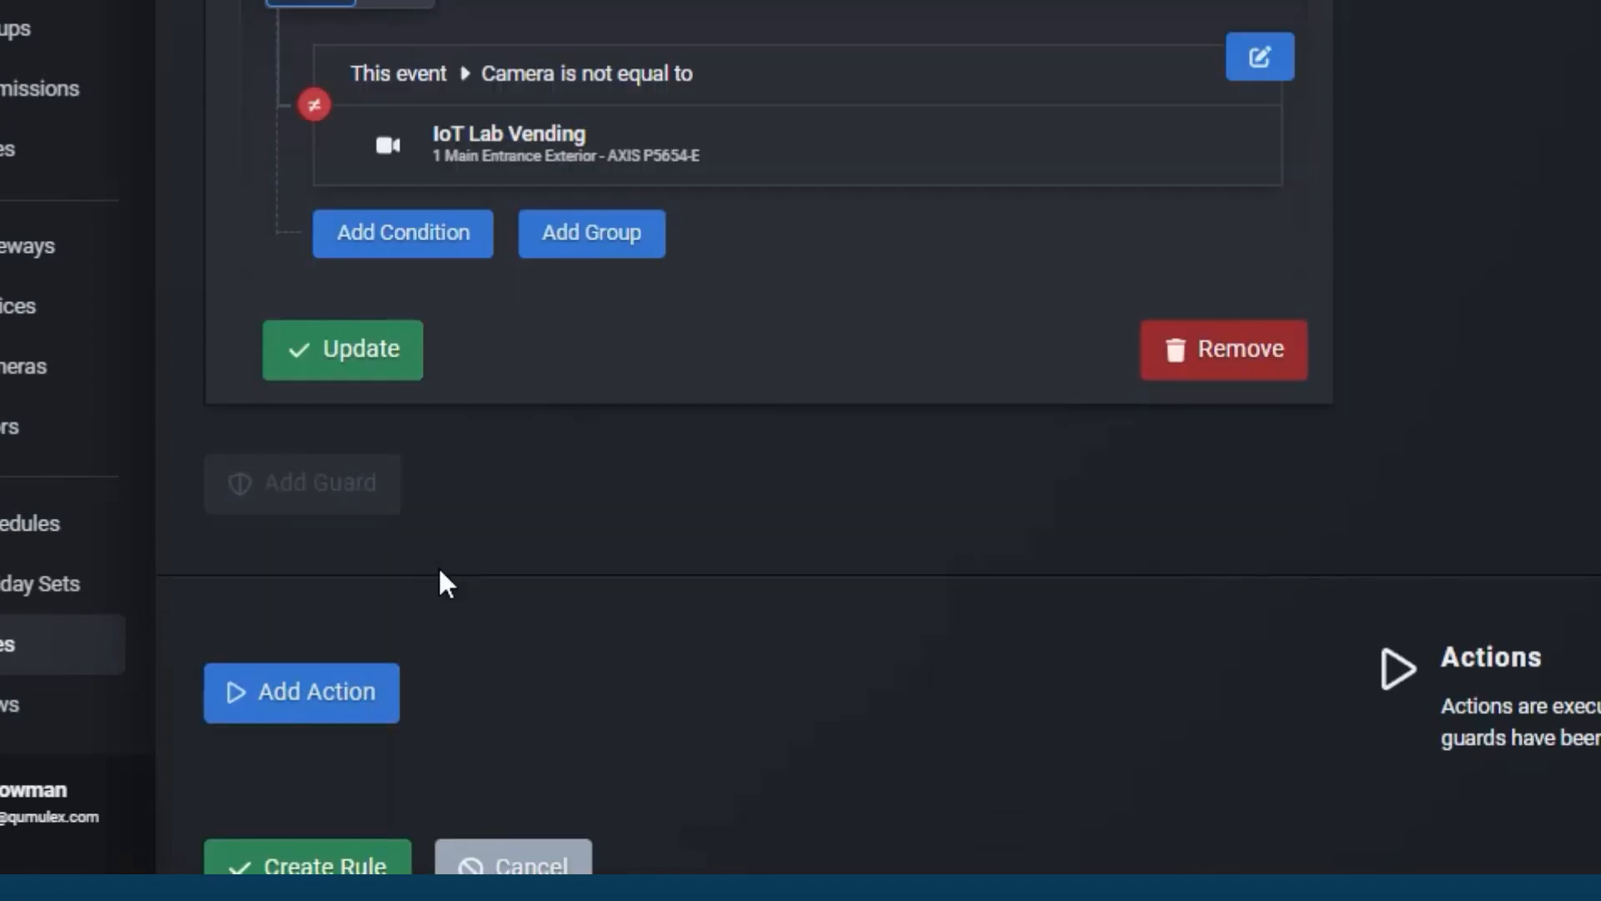
# Step: Review the rule's trigger conditions and the suppression guard settings
pyautogui.scroll(8, 438, 566)
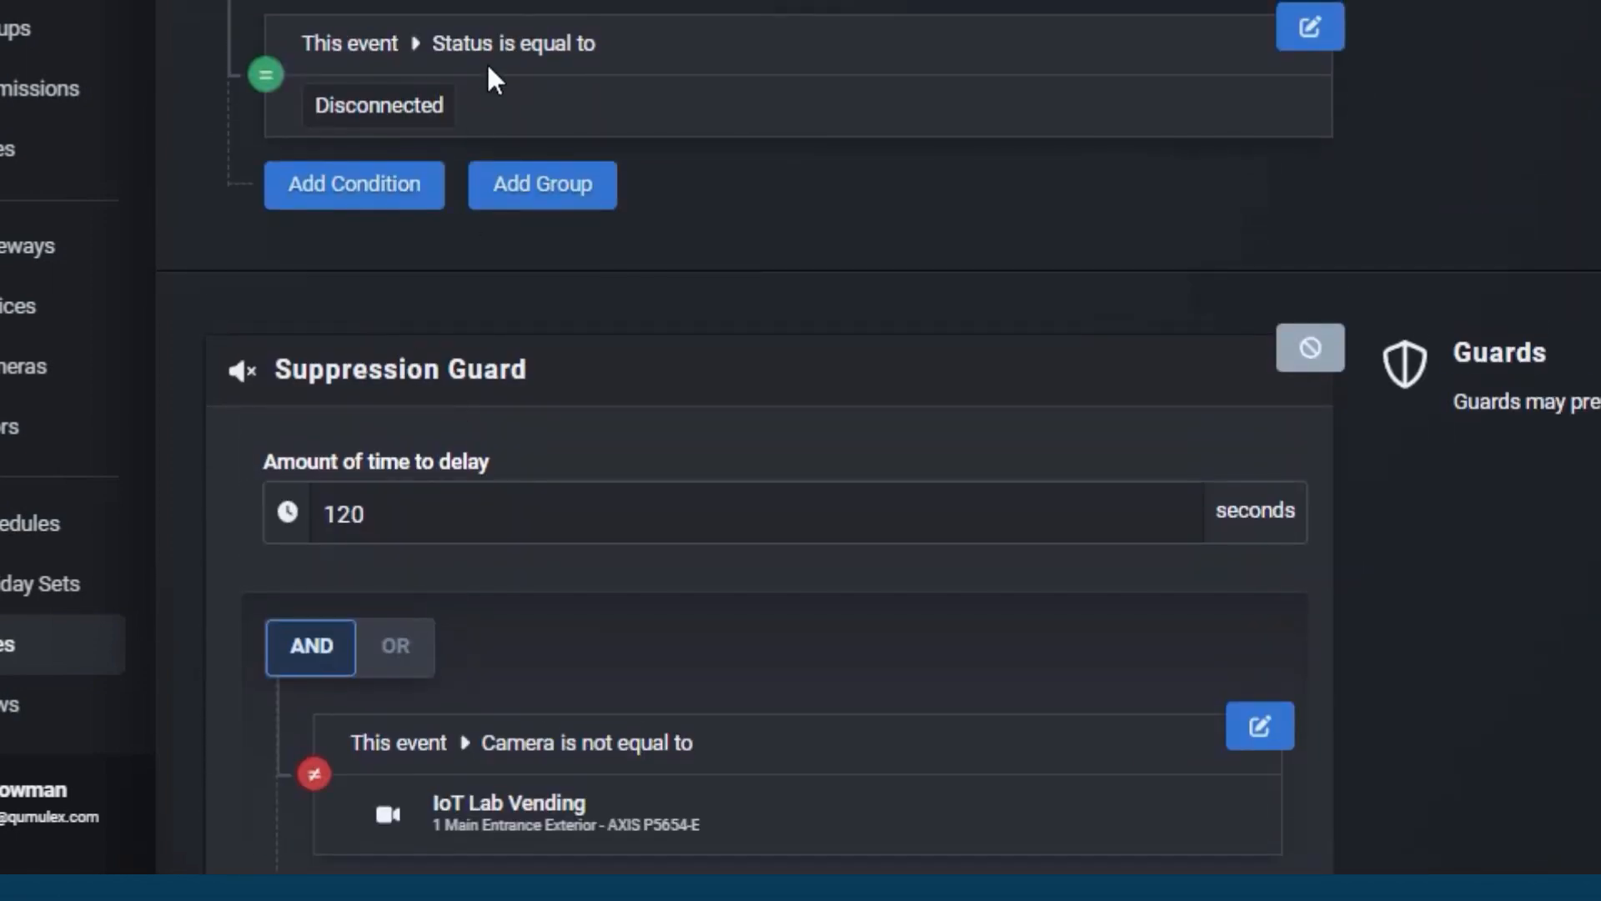
pyautogui.scroll(-6, 508, 357)
pyautogui.scroll(6, 506, 351)
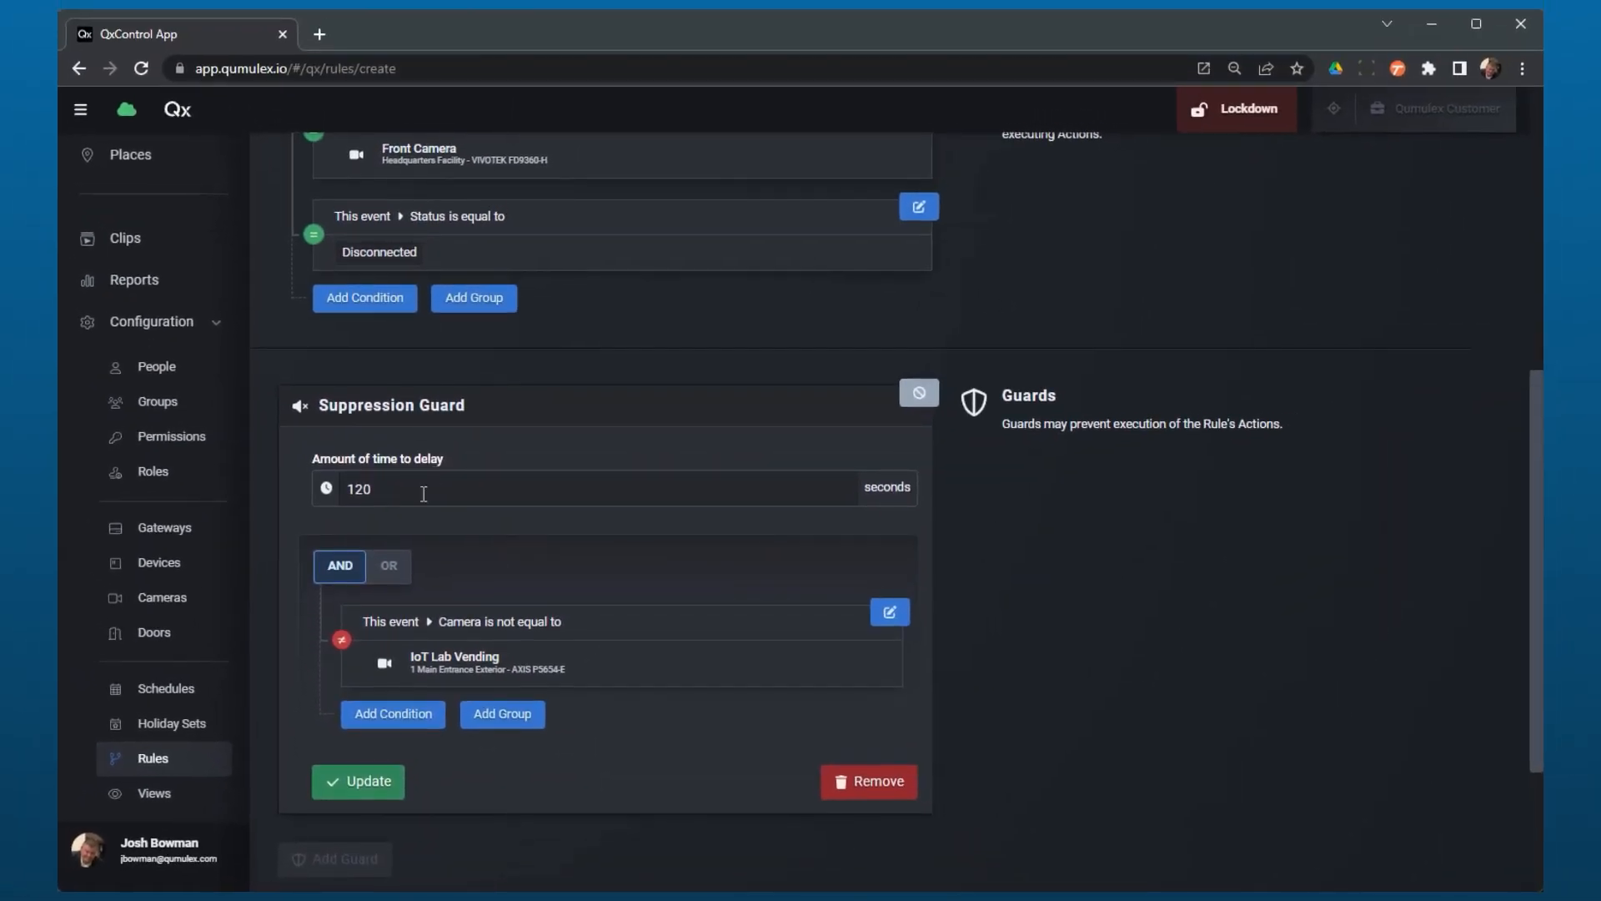
pyautogui.scroll(-1, 496, 521)
pyautogui.scroll(2, 577, 683)
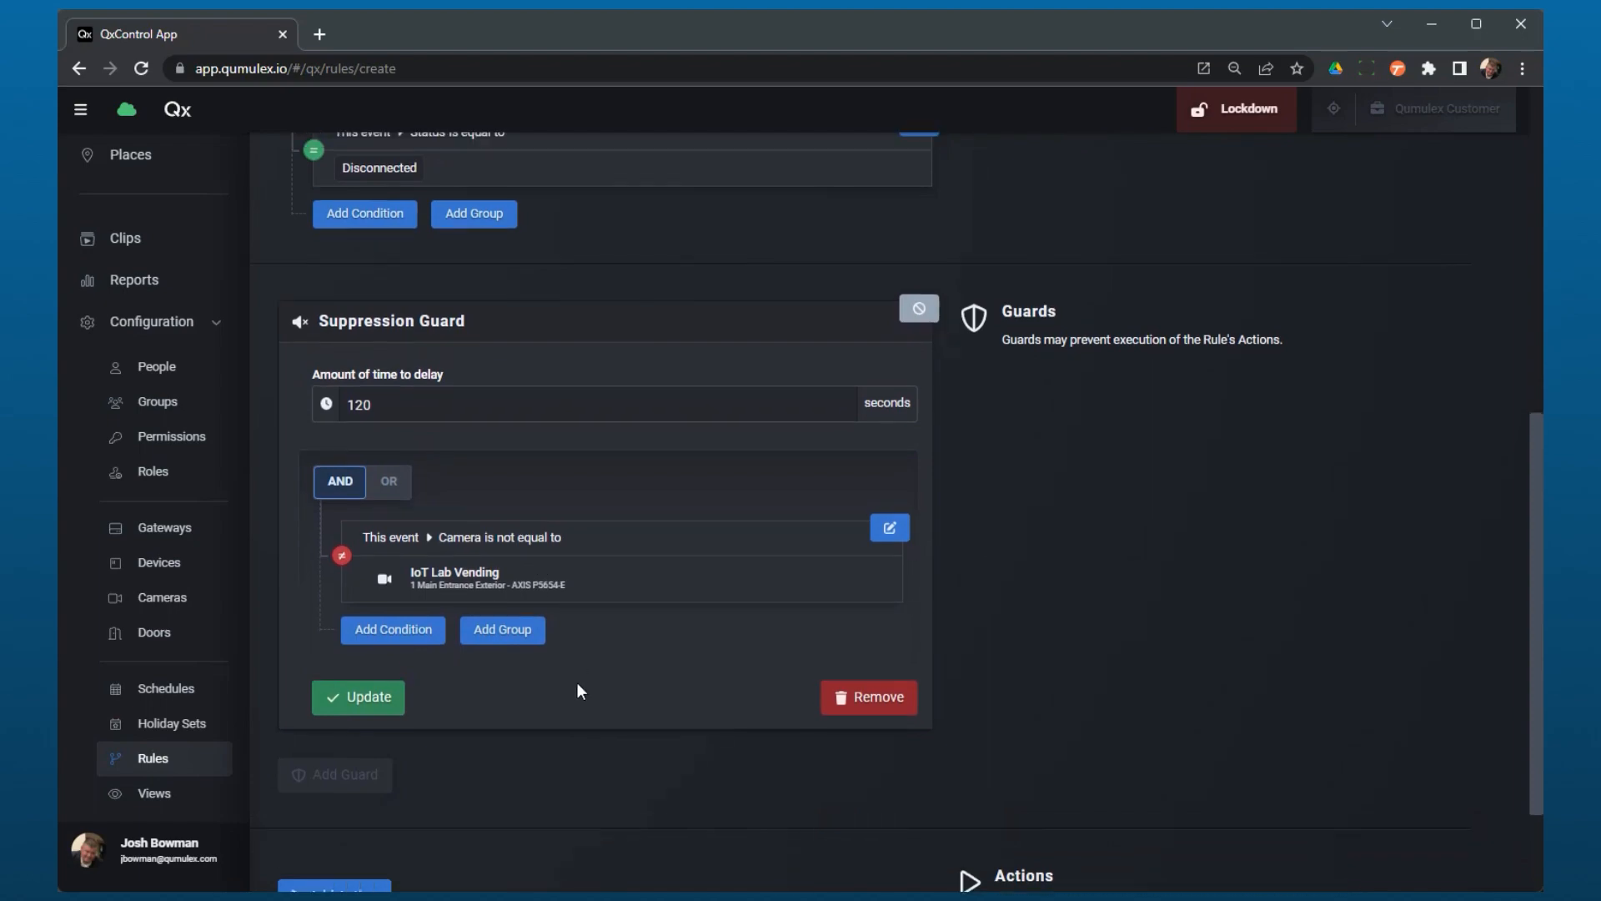
pyautogui.scroll(2, 577, 689)
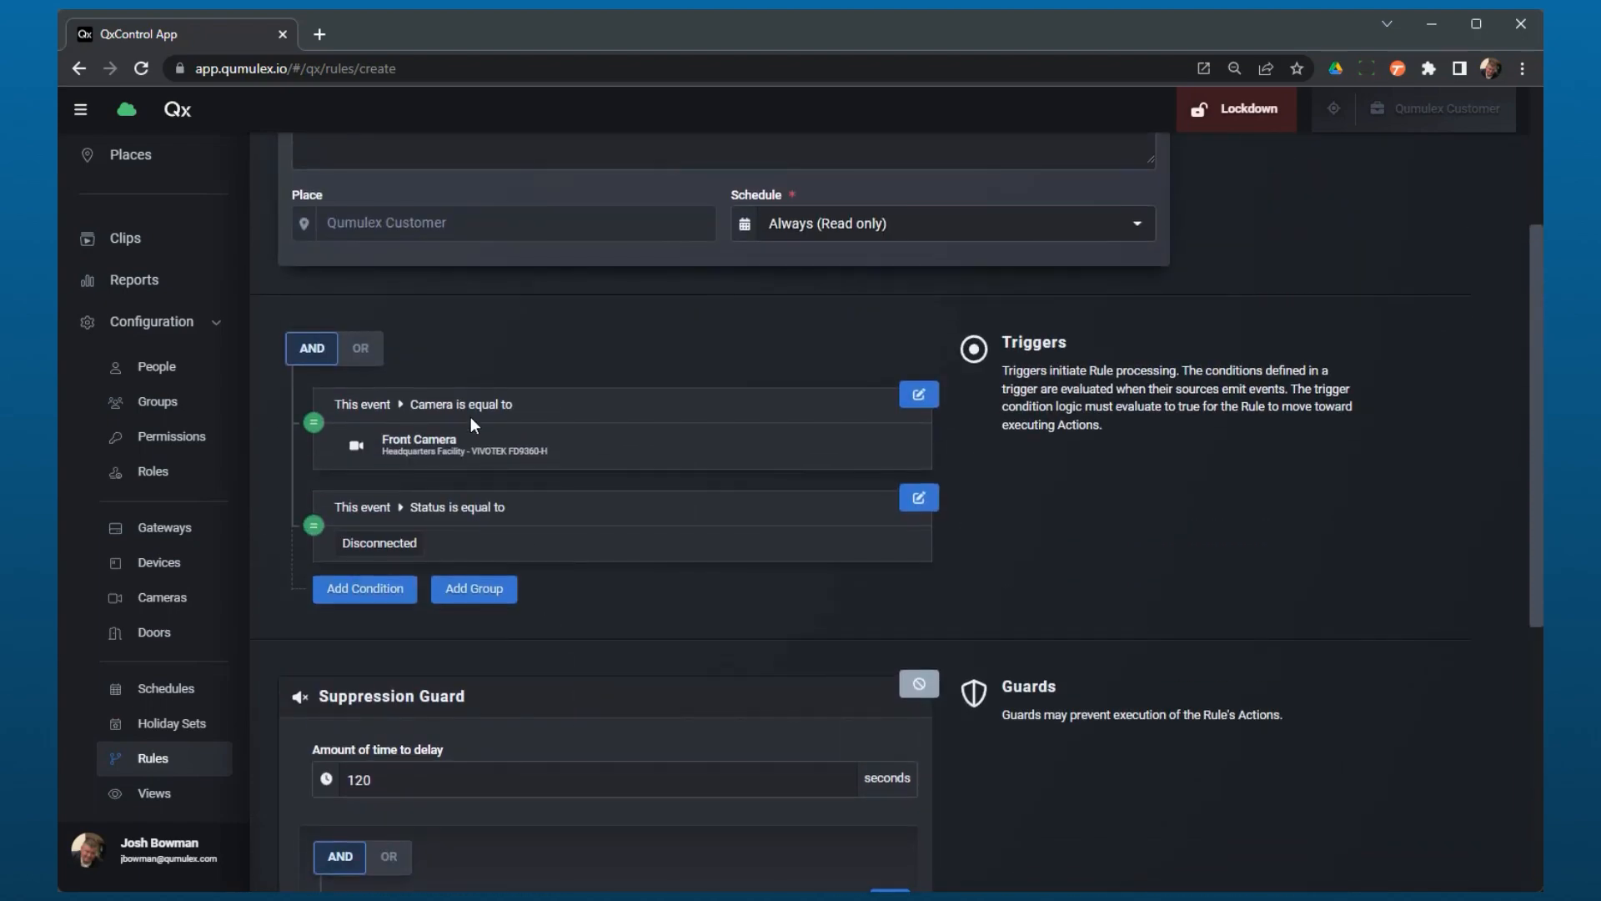
pyautogui.scroll(-5, 433, 451)
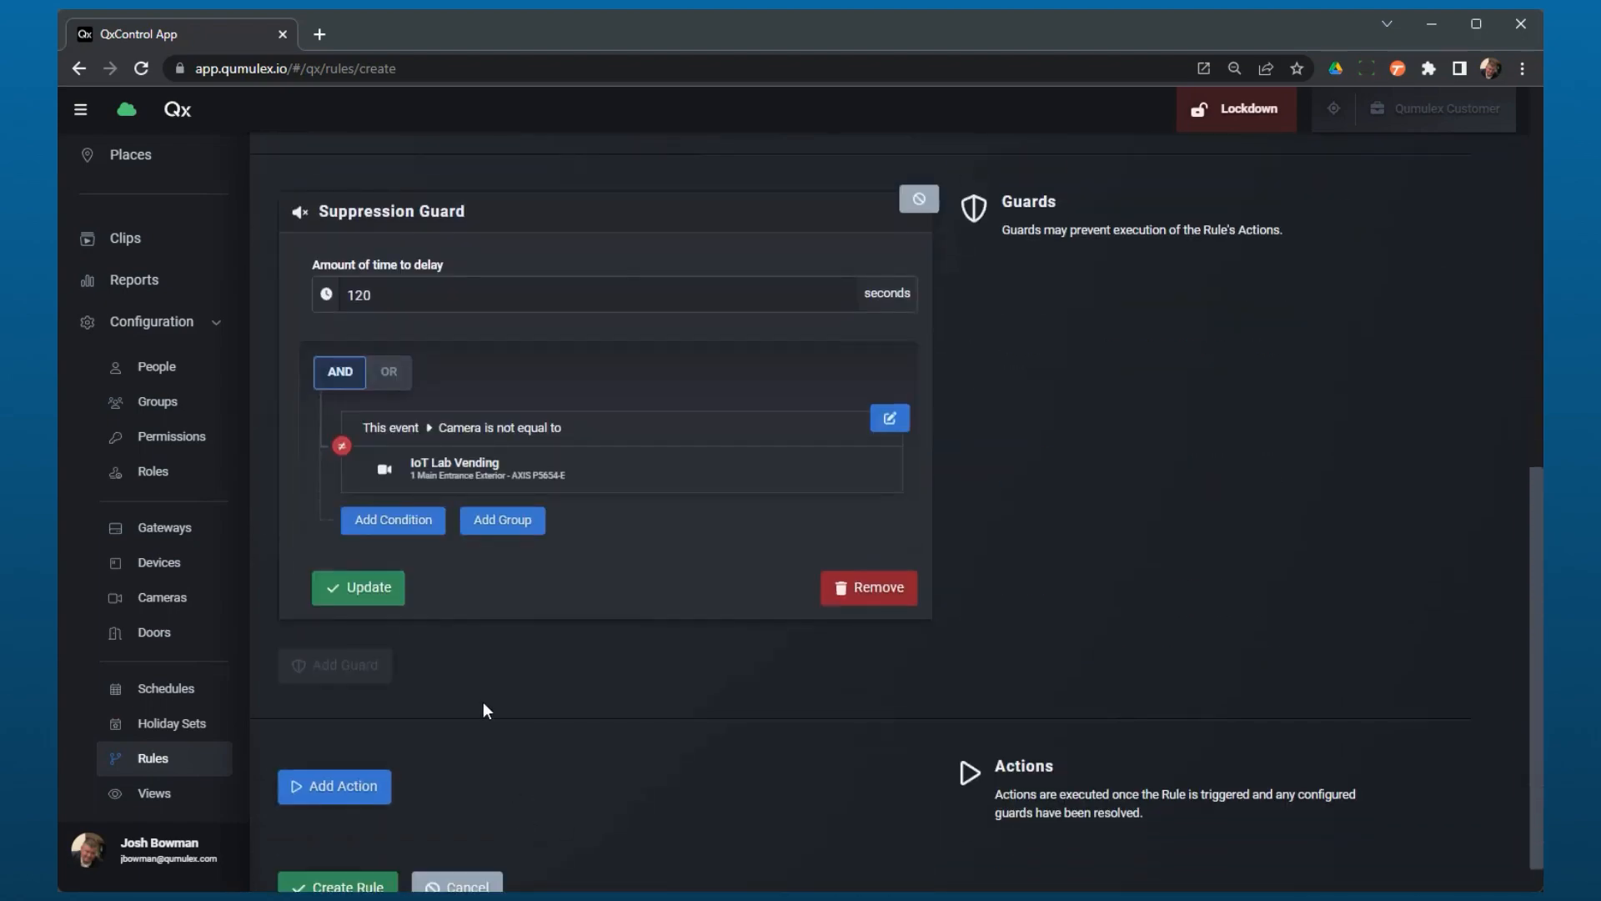
pyautogui.scroll(2, 483, 702)
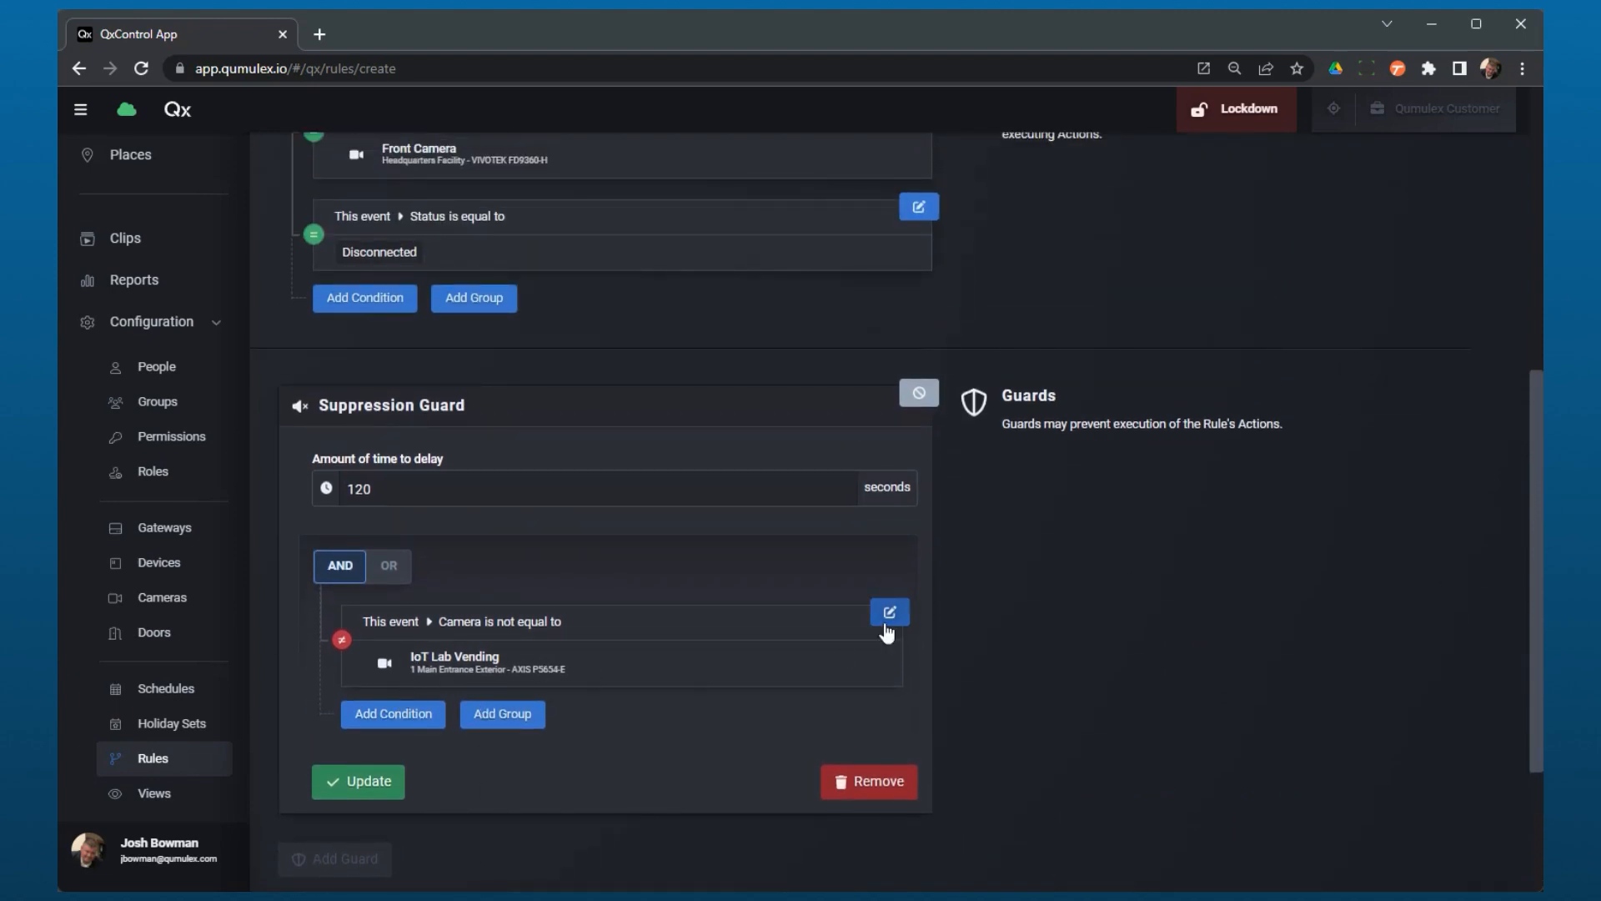
# Step: Edit the guard condition and change its subject from Camera to Status
pyautogui.click(886, 628)
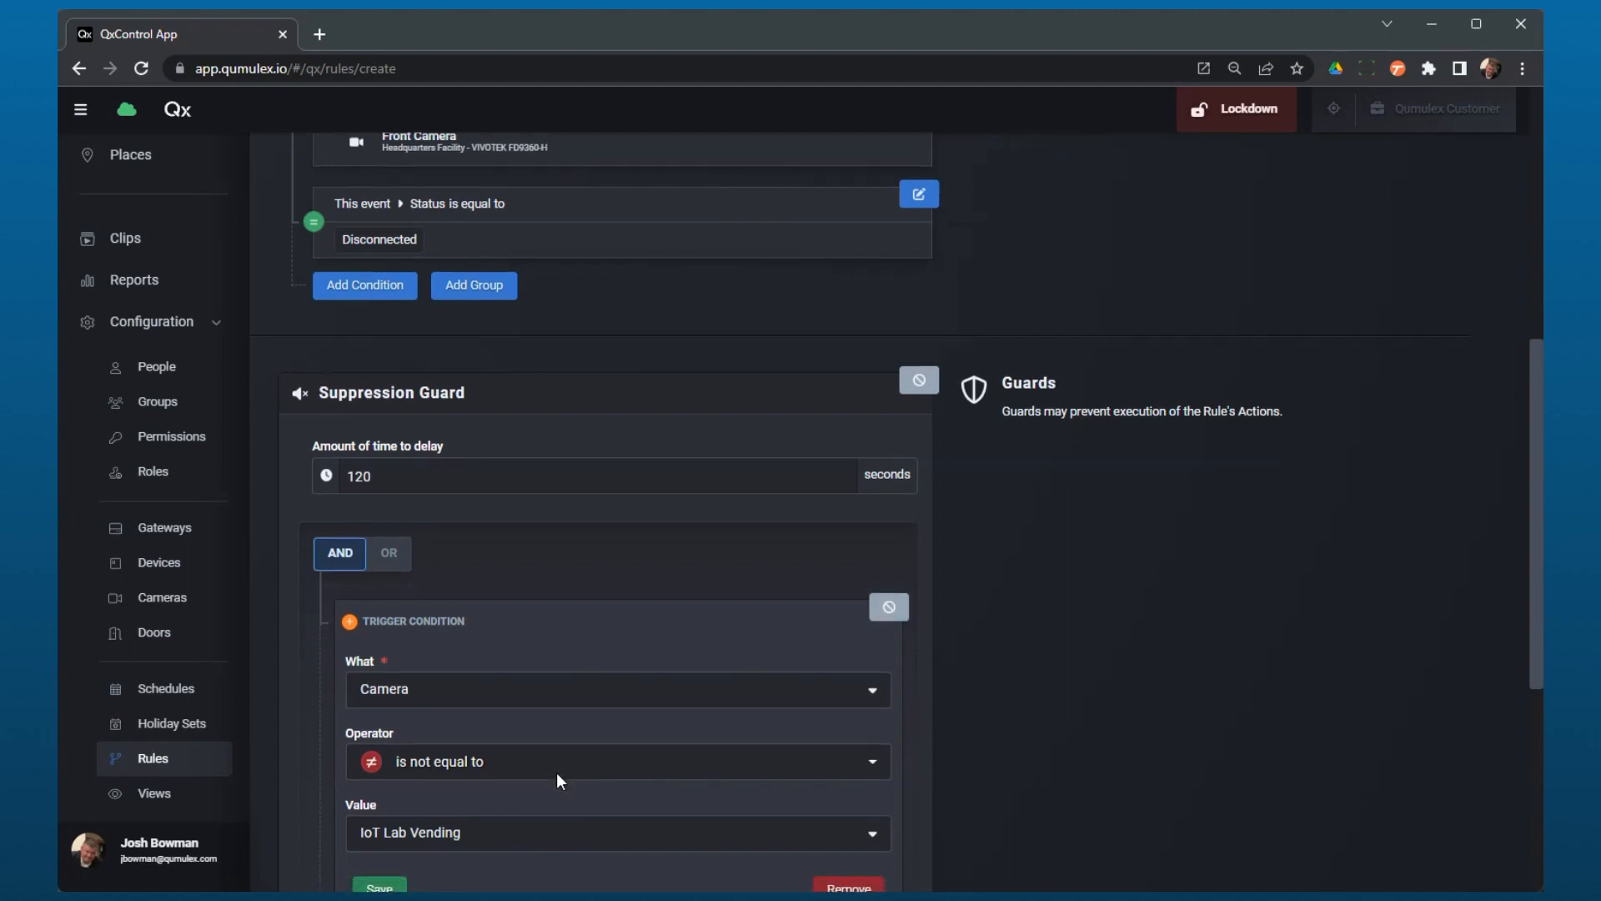
pyautogui.scroll(-2, 554, 768)
pyautogui.click(537, 579)
pyautogui.click(528, 651)
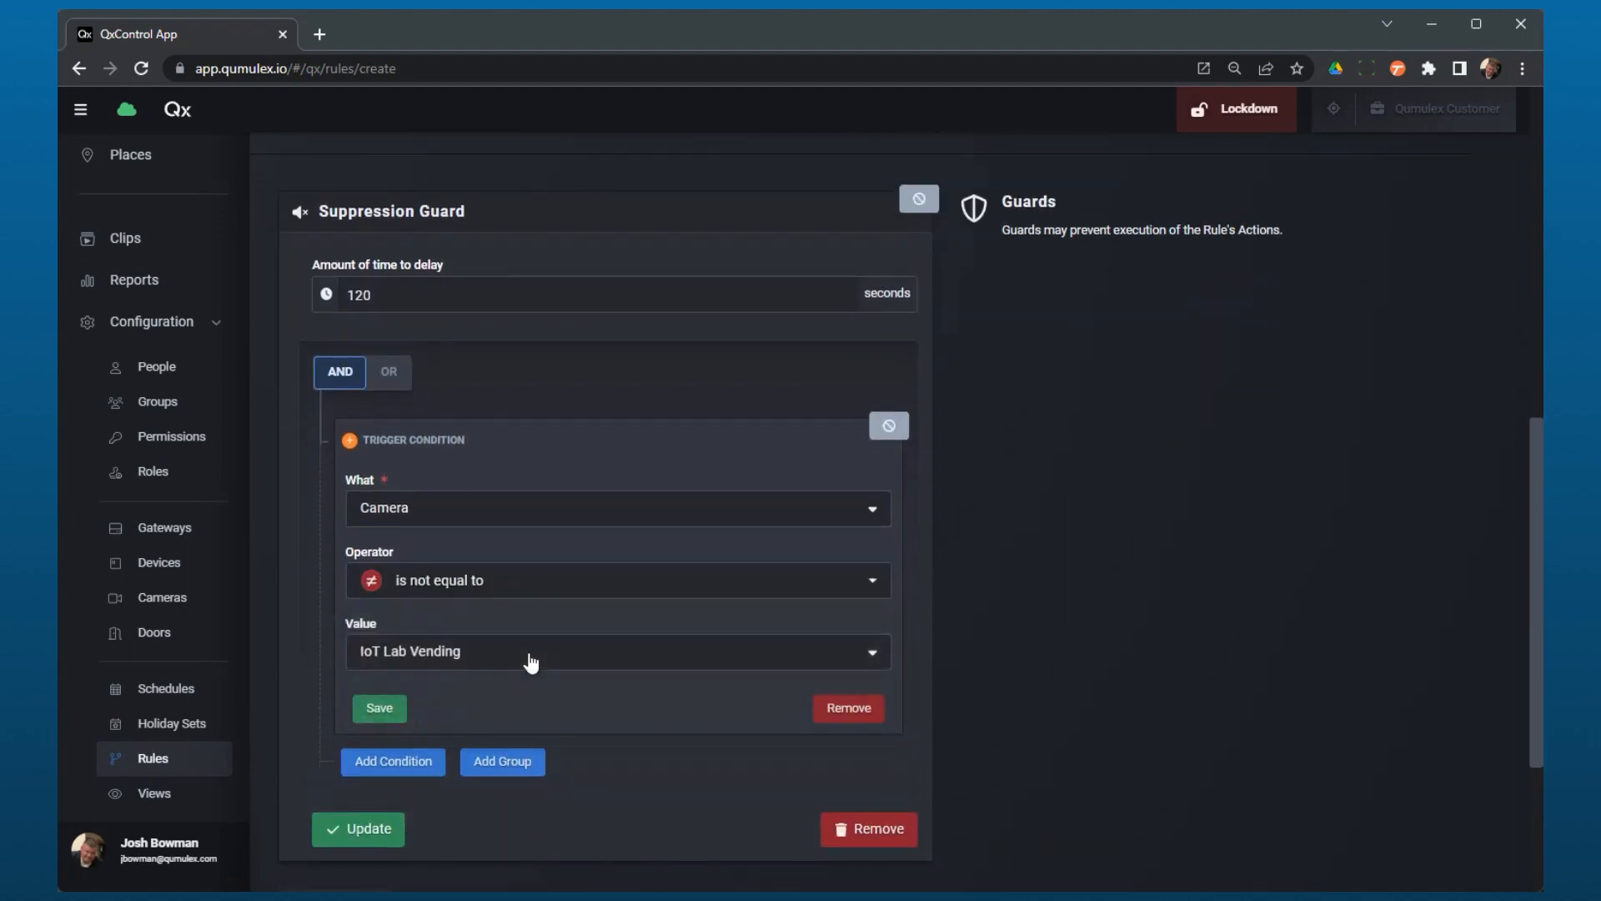
pyautogui.click(509, 521)
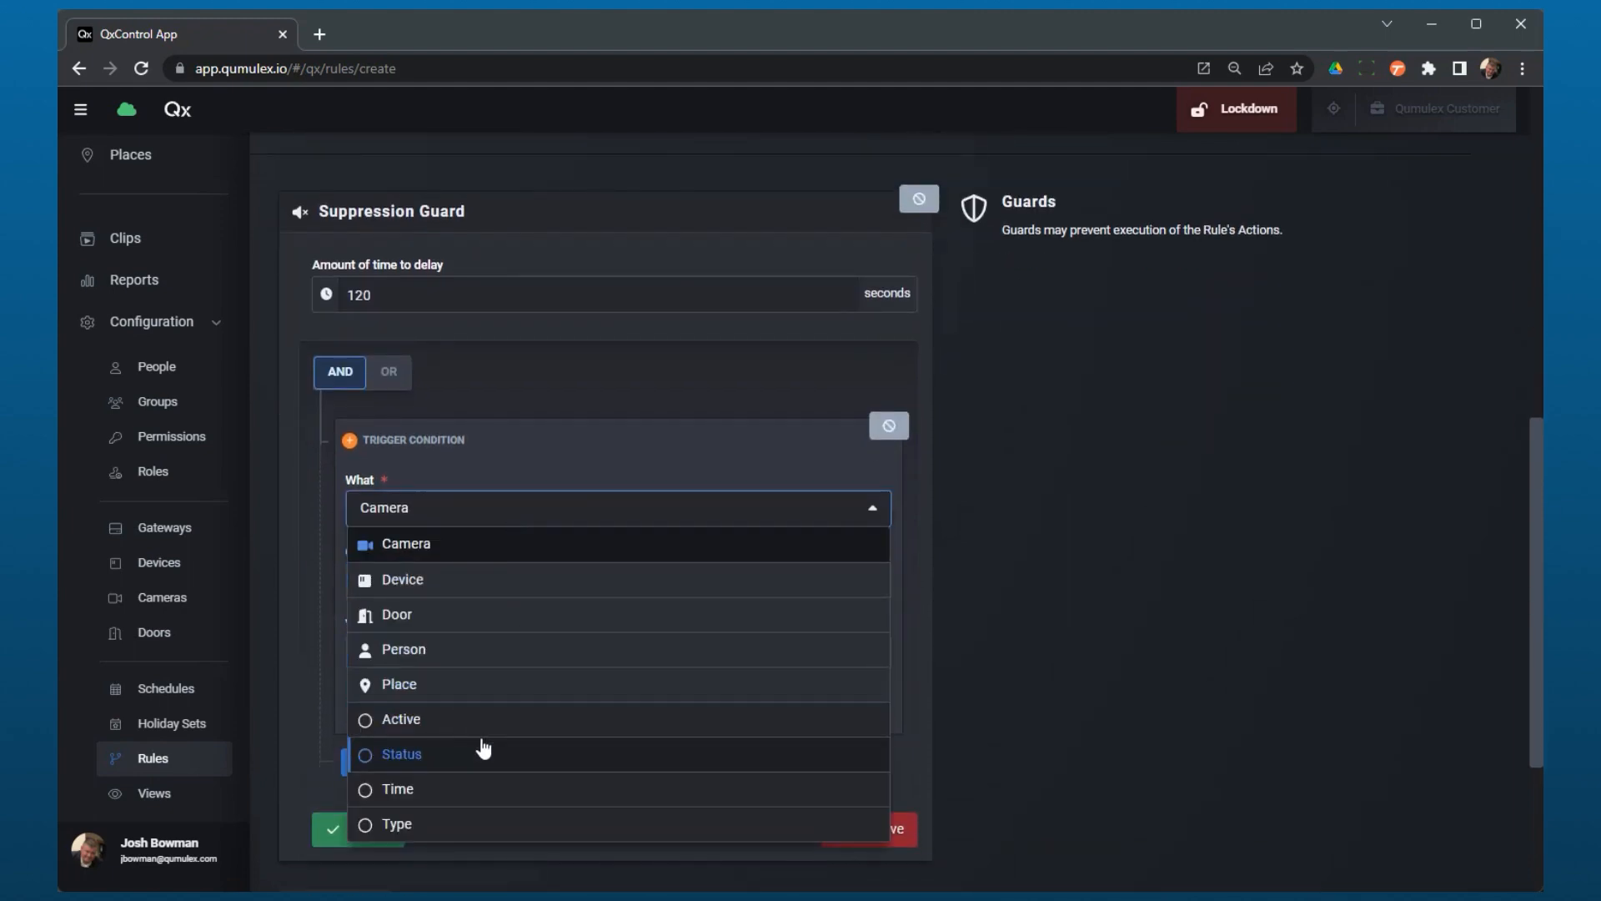
pyautogui.click(483, 752)
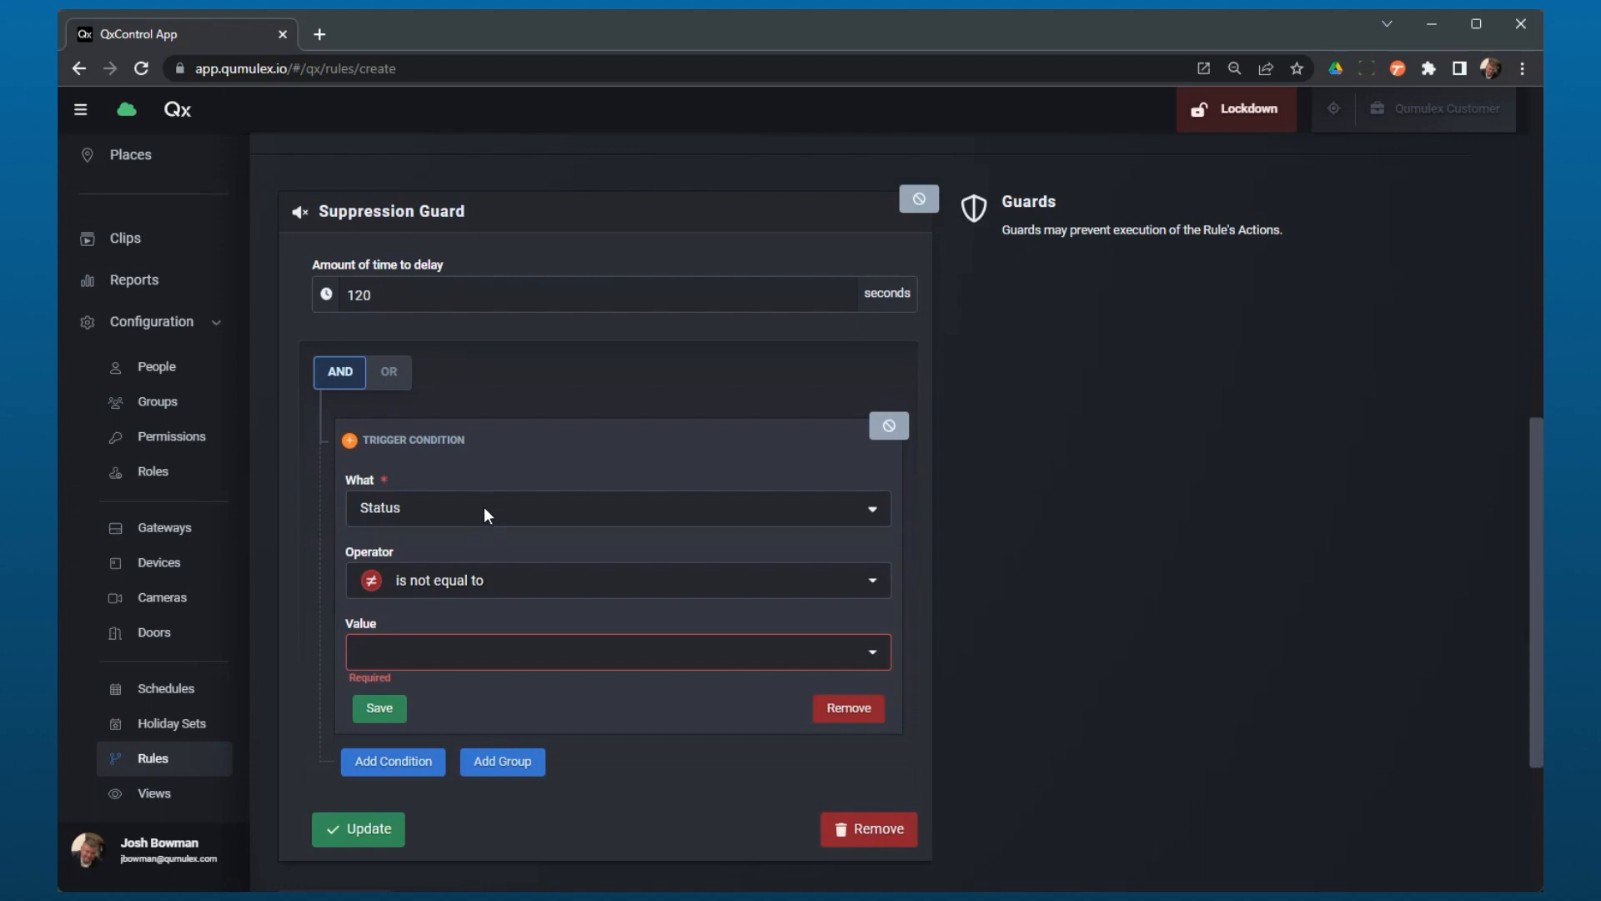
# Step: Set the guard condition's value to Connected and save the condition
pyautogui.scroll(3, 498, 558)
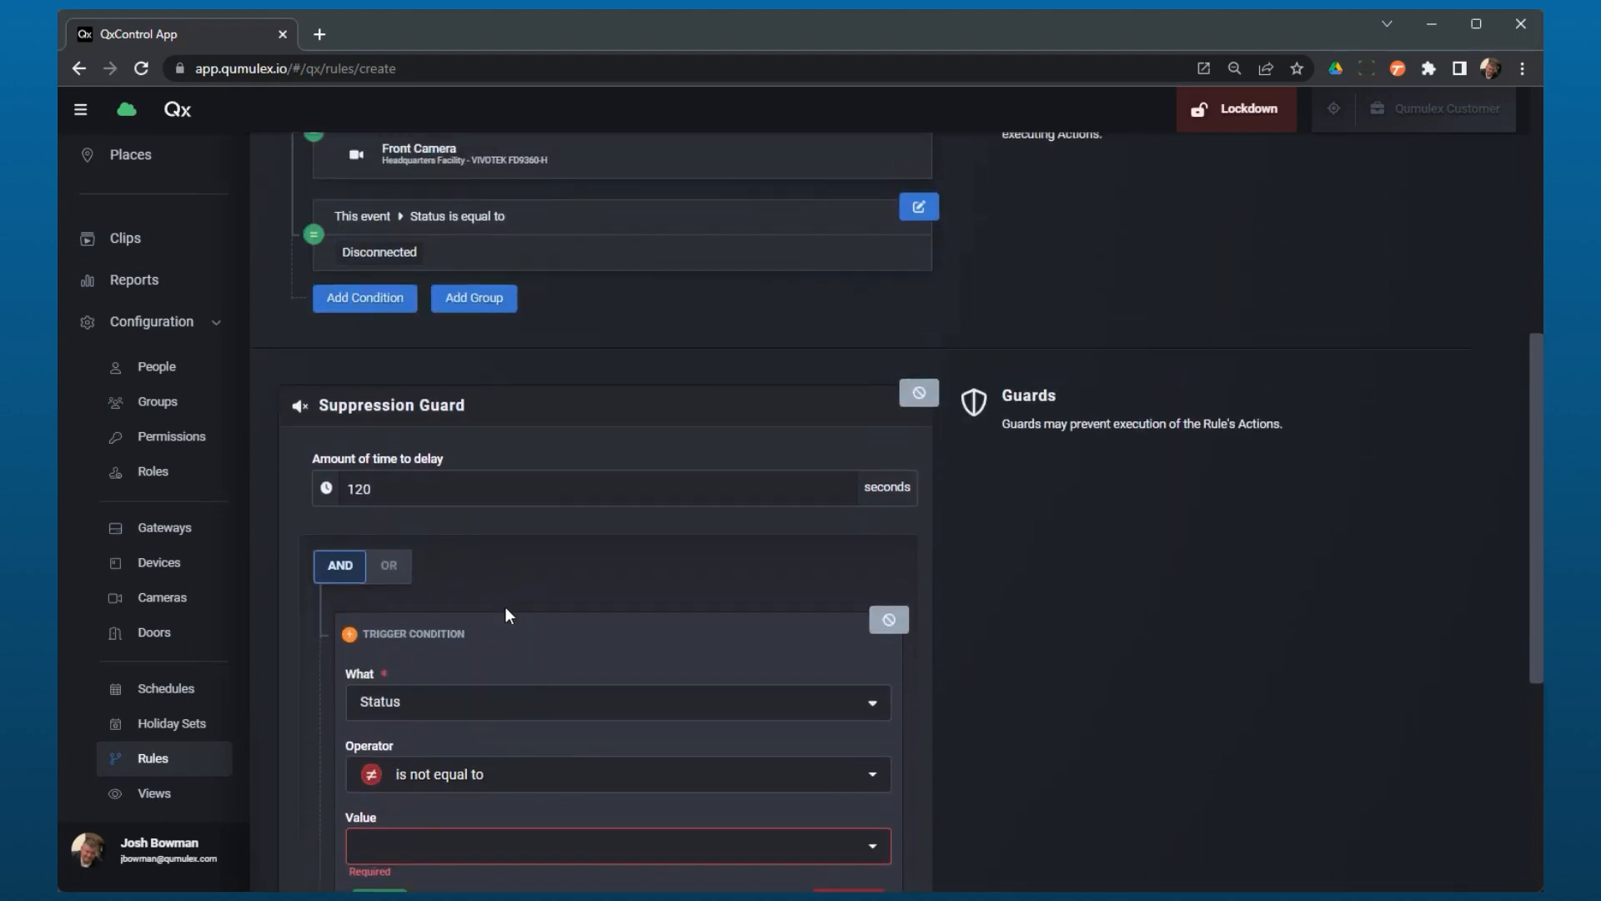
pyautogui.scroll(-3, 506, 615)
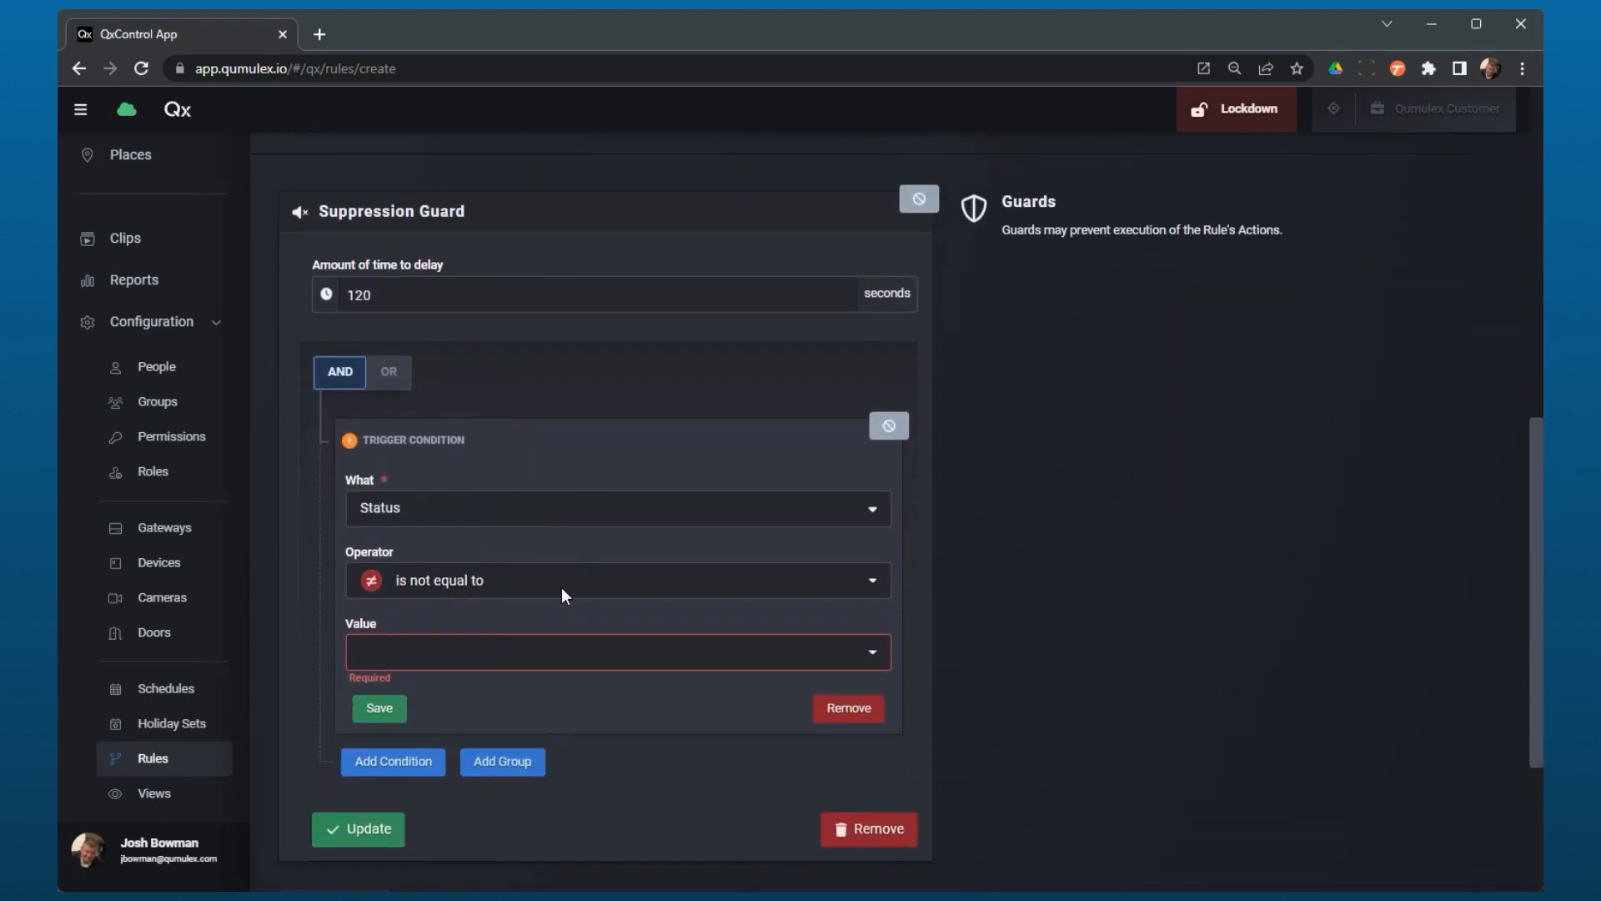
pyautogui.scroll(-2, 534, 609)
pyautogui.scroll(-4, 498, 628)
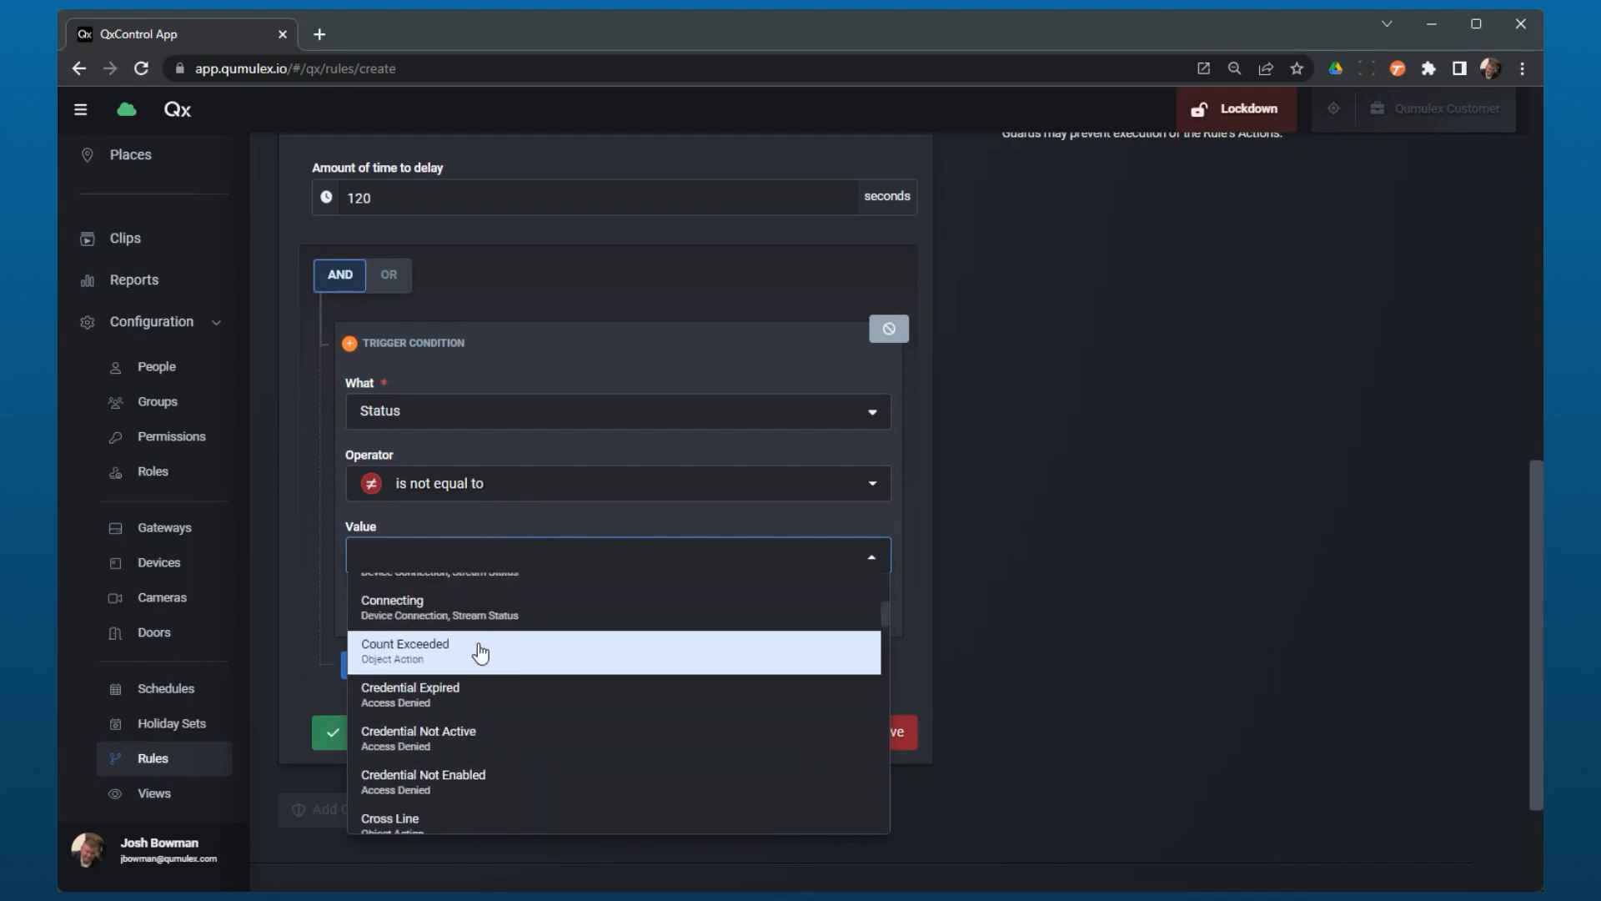
pyautogui.scroll(2, 481, 652)
pyautogui.click(477, 658)
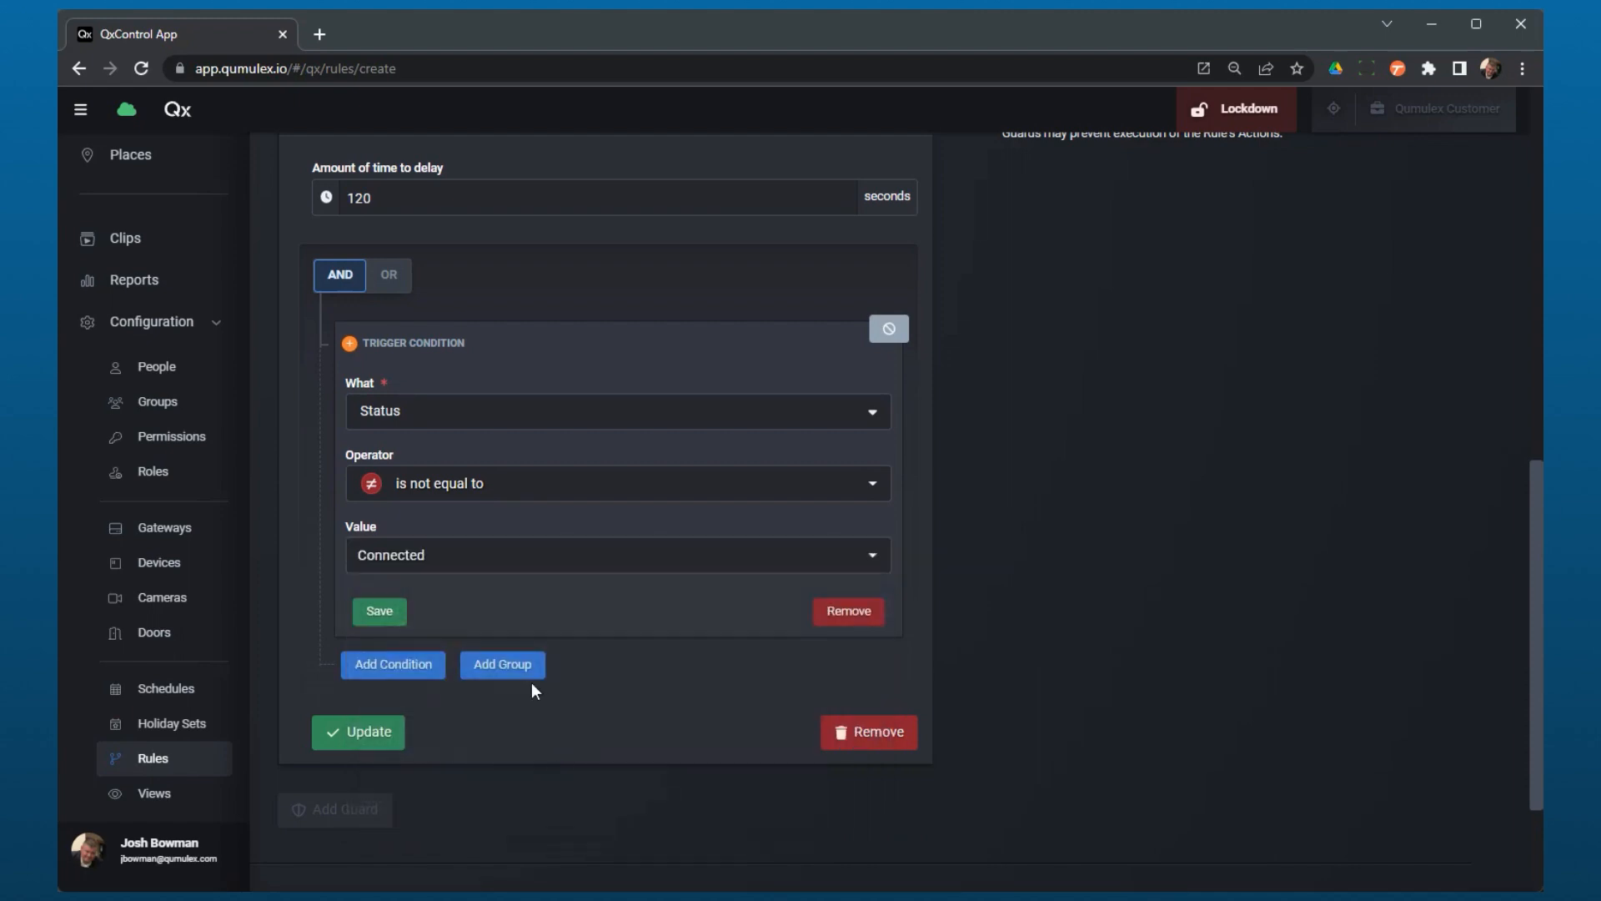
pyautogui.click(390, 612)
# Step: Apply the suppression guard's settings
pyautogui.scroll(6, 552, 654)
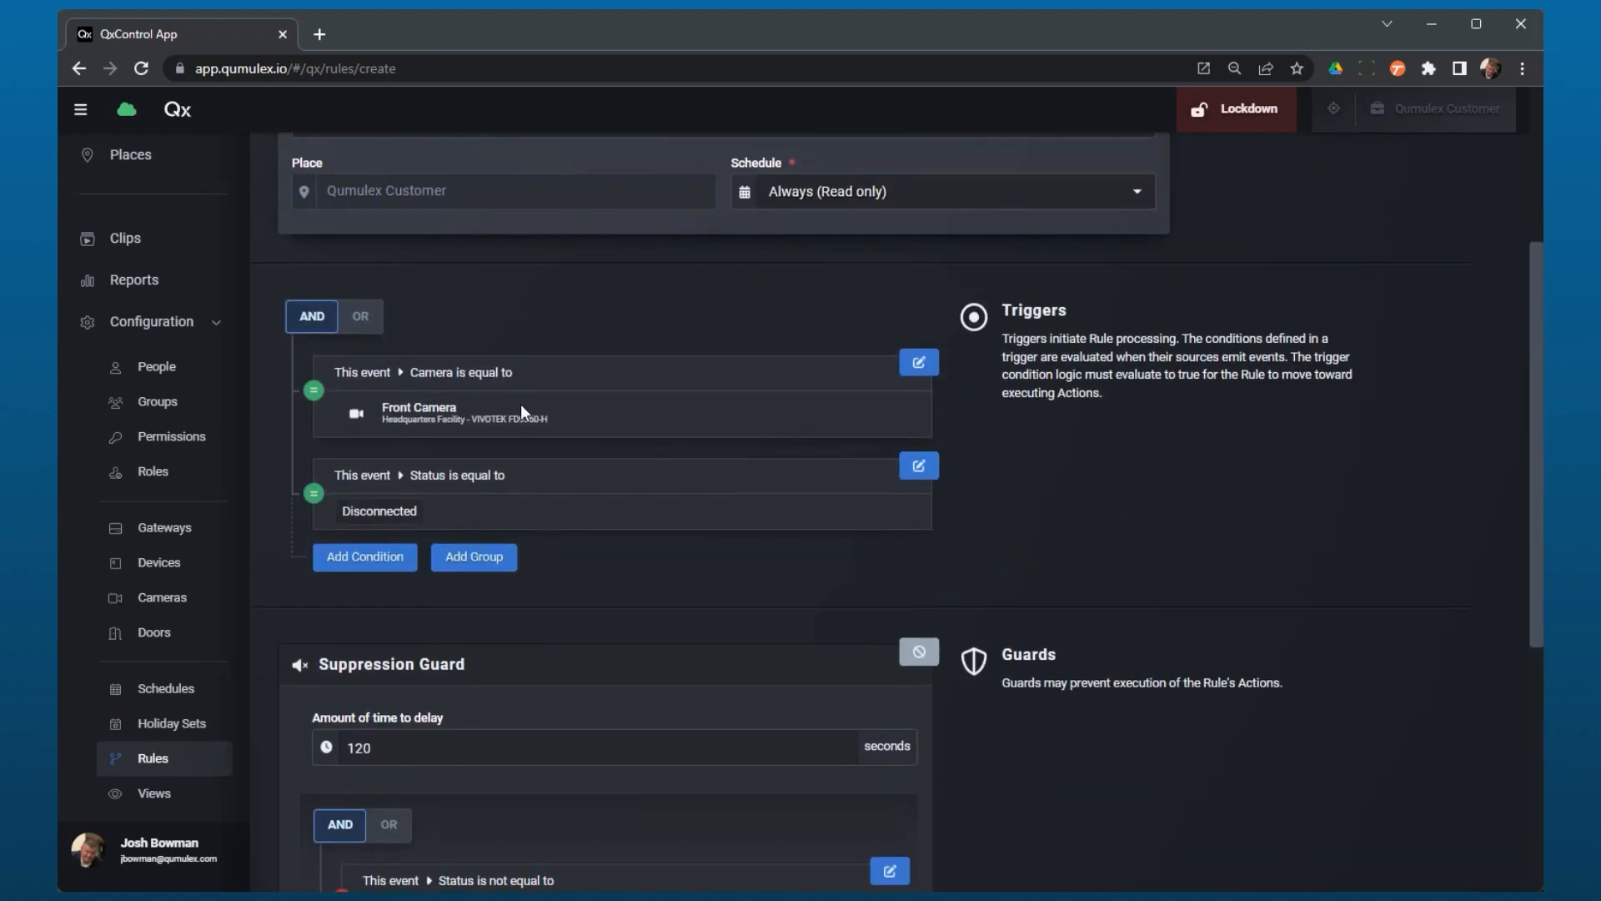
pyautogui.scroll(-6, 554, 512)
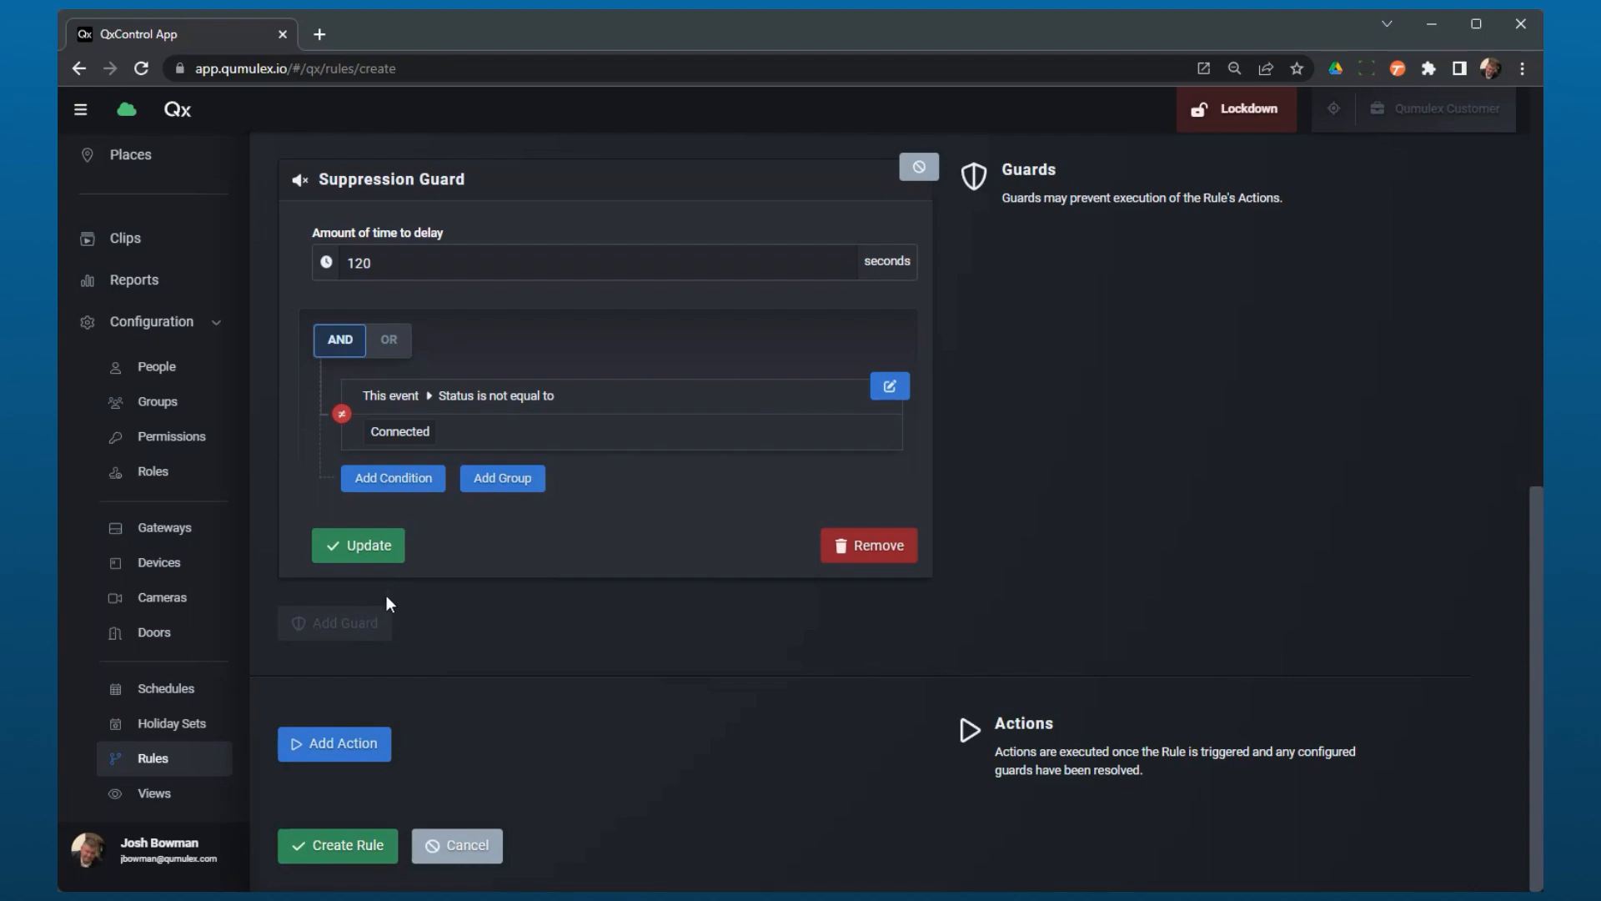
pyautogui.click(384, 547)
pyautogui.scroll(3, 407, 623)
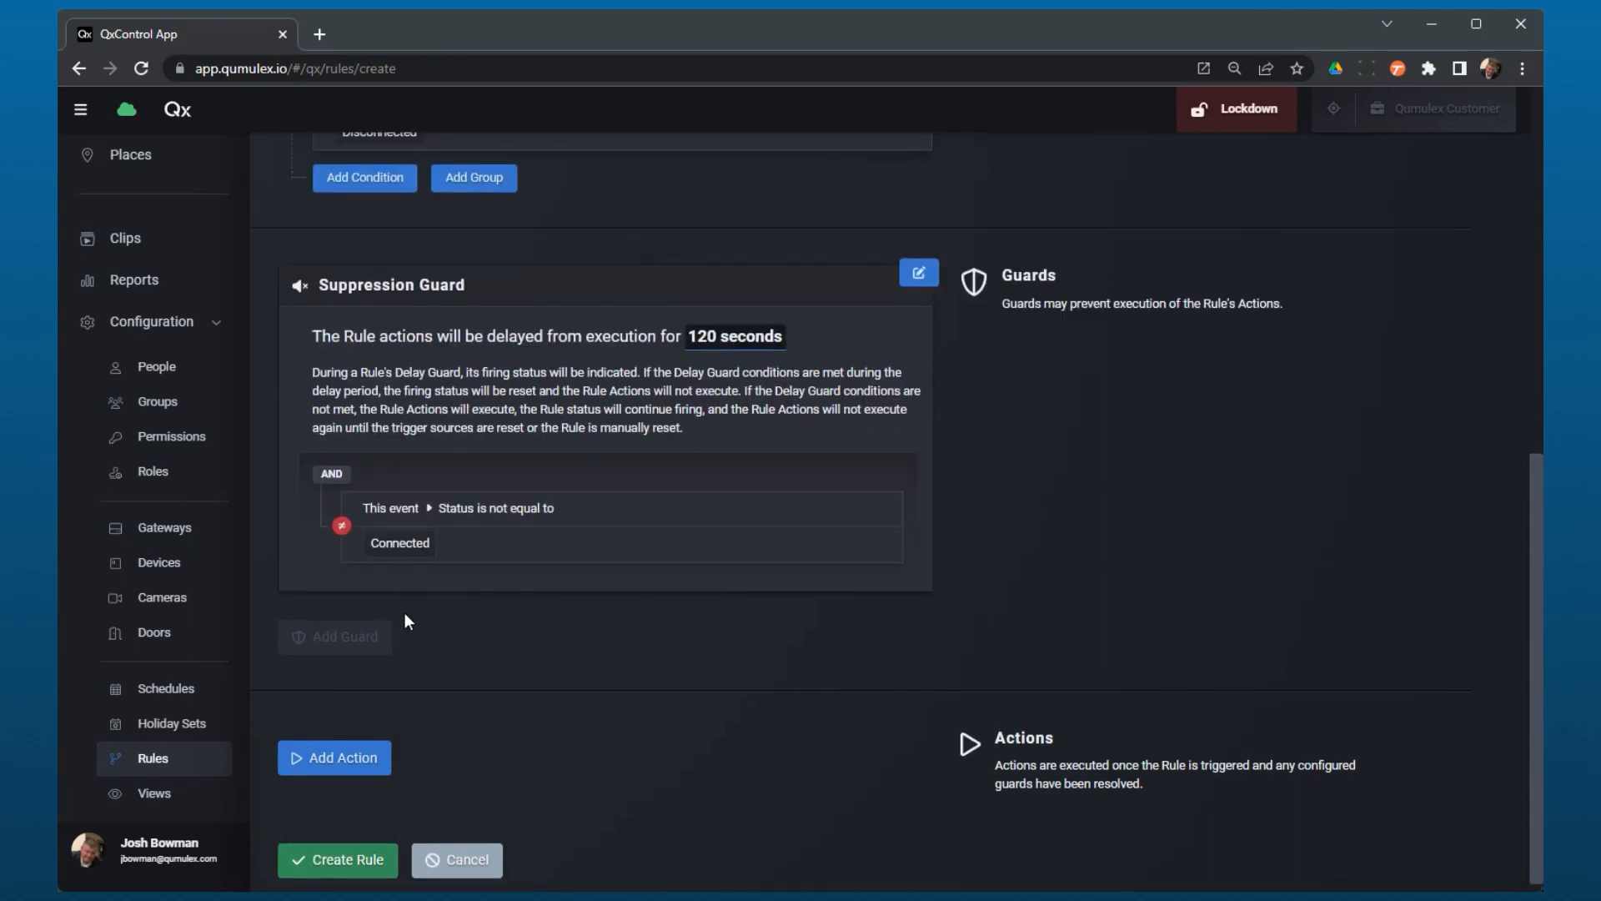
pyautogui.scroll(-3, 550, 698)
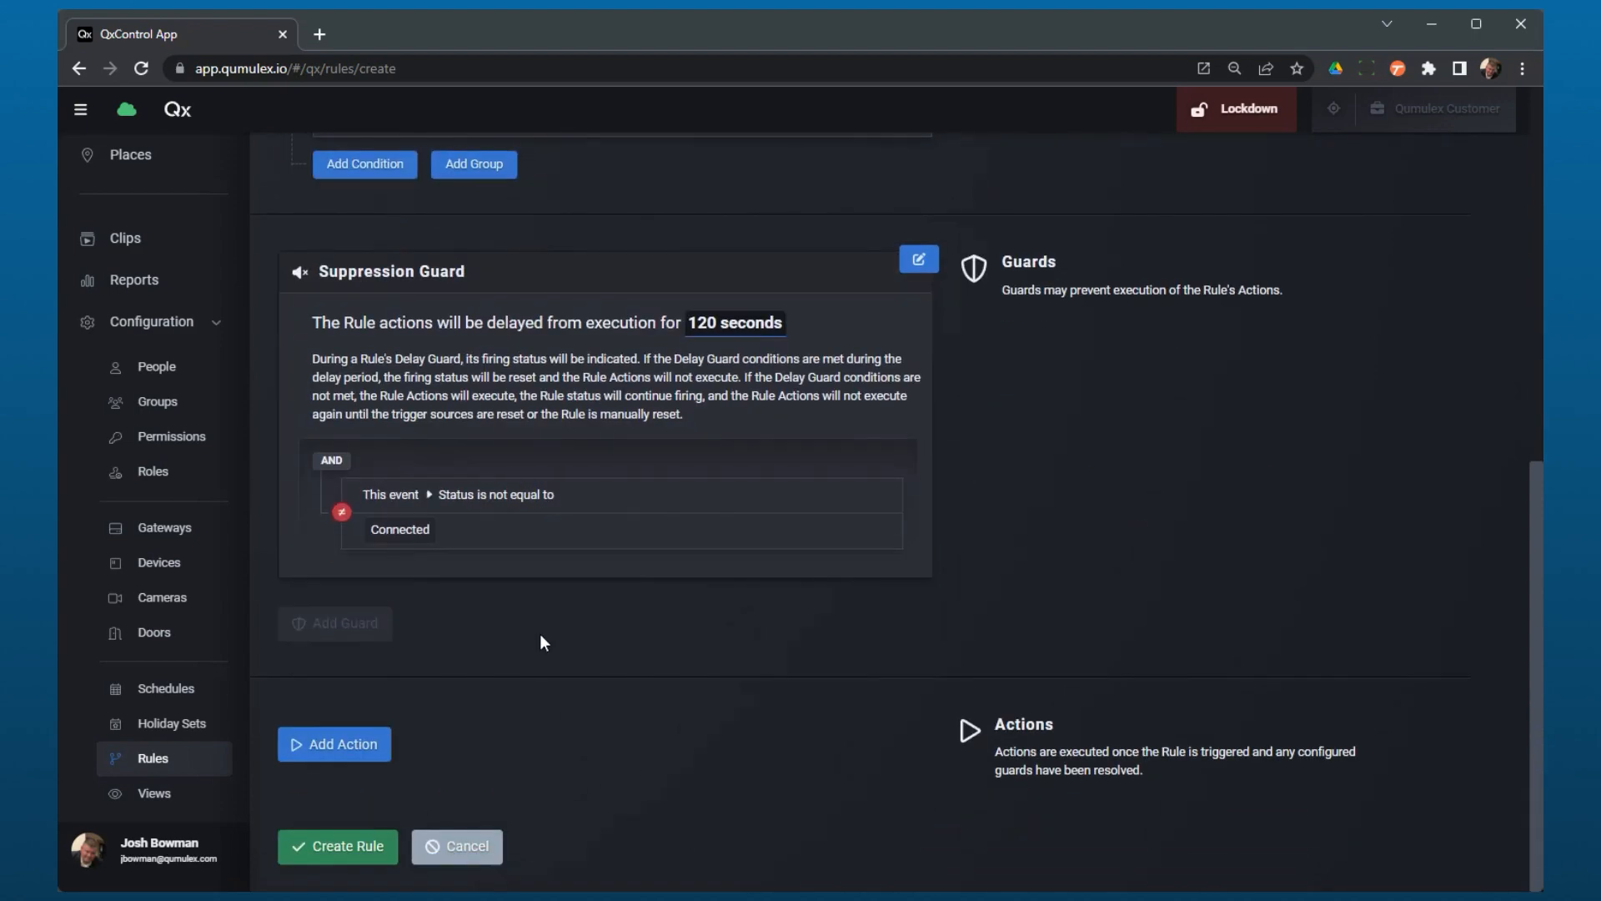
# Step: Add an Email Notification action and select the first person in the list as its recipient
pyautogui.click(338, 744)
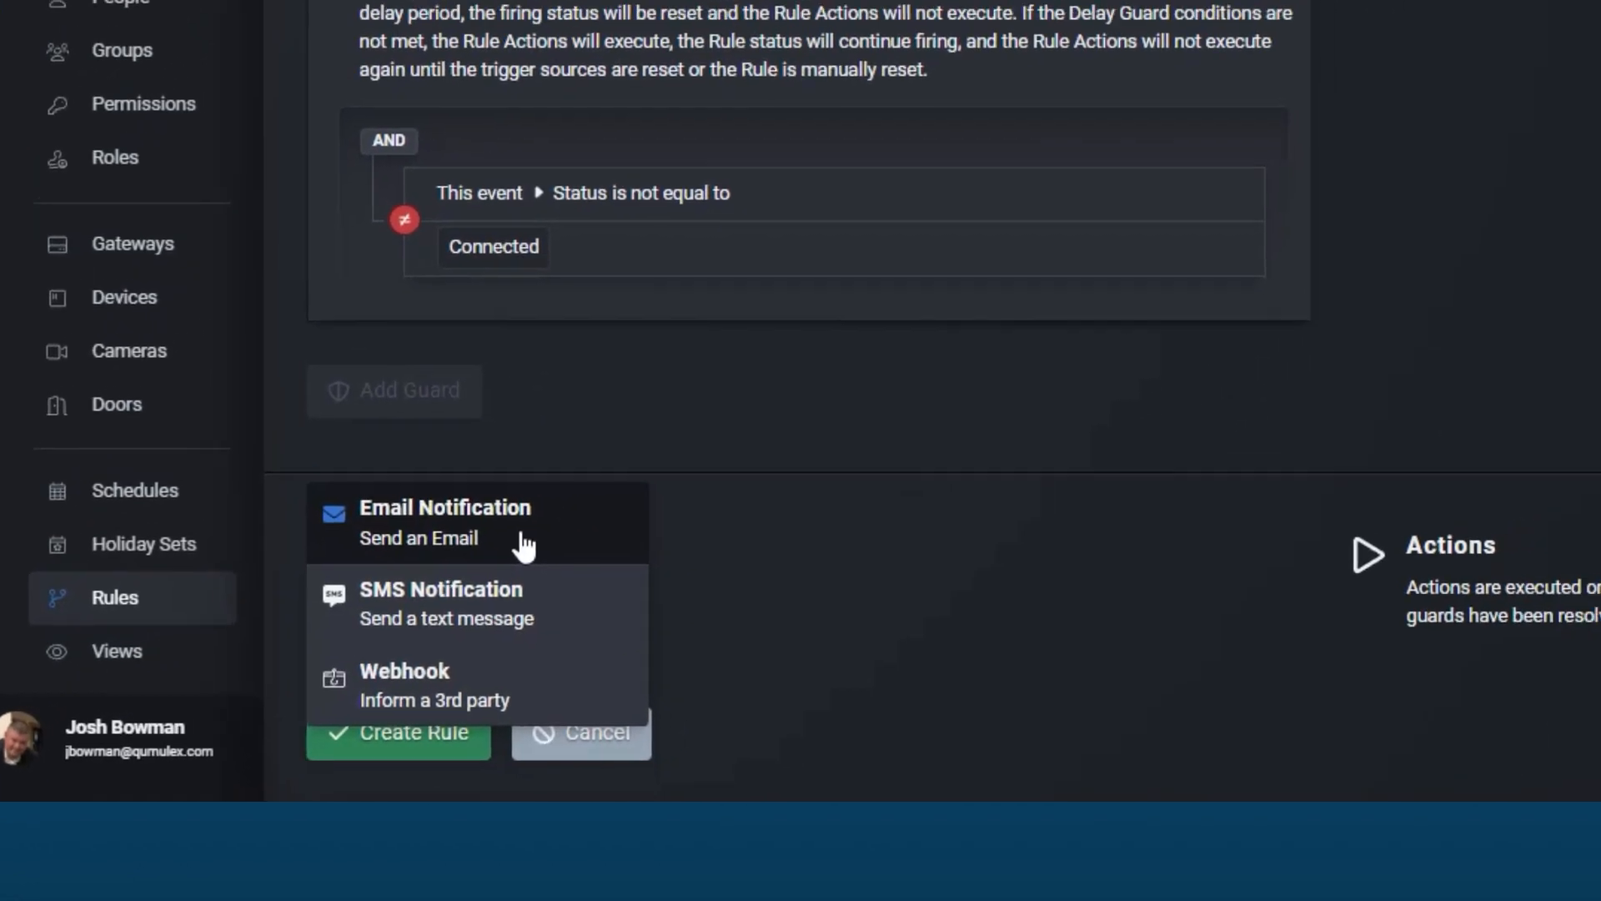
pyautogui.click(524, 547)
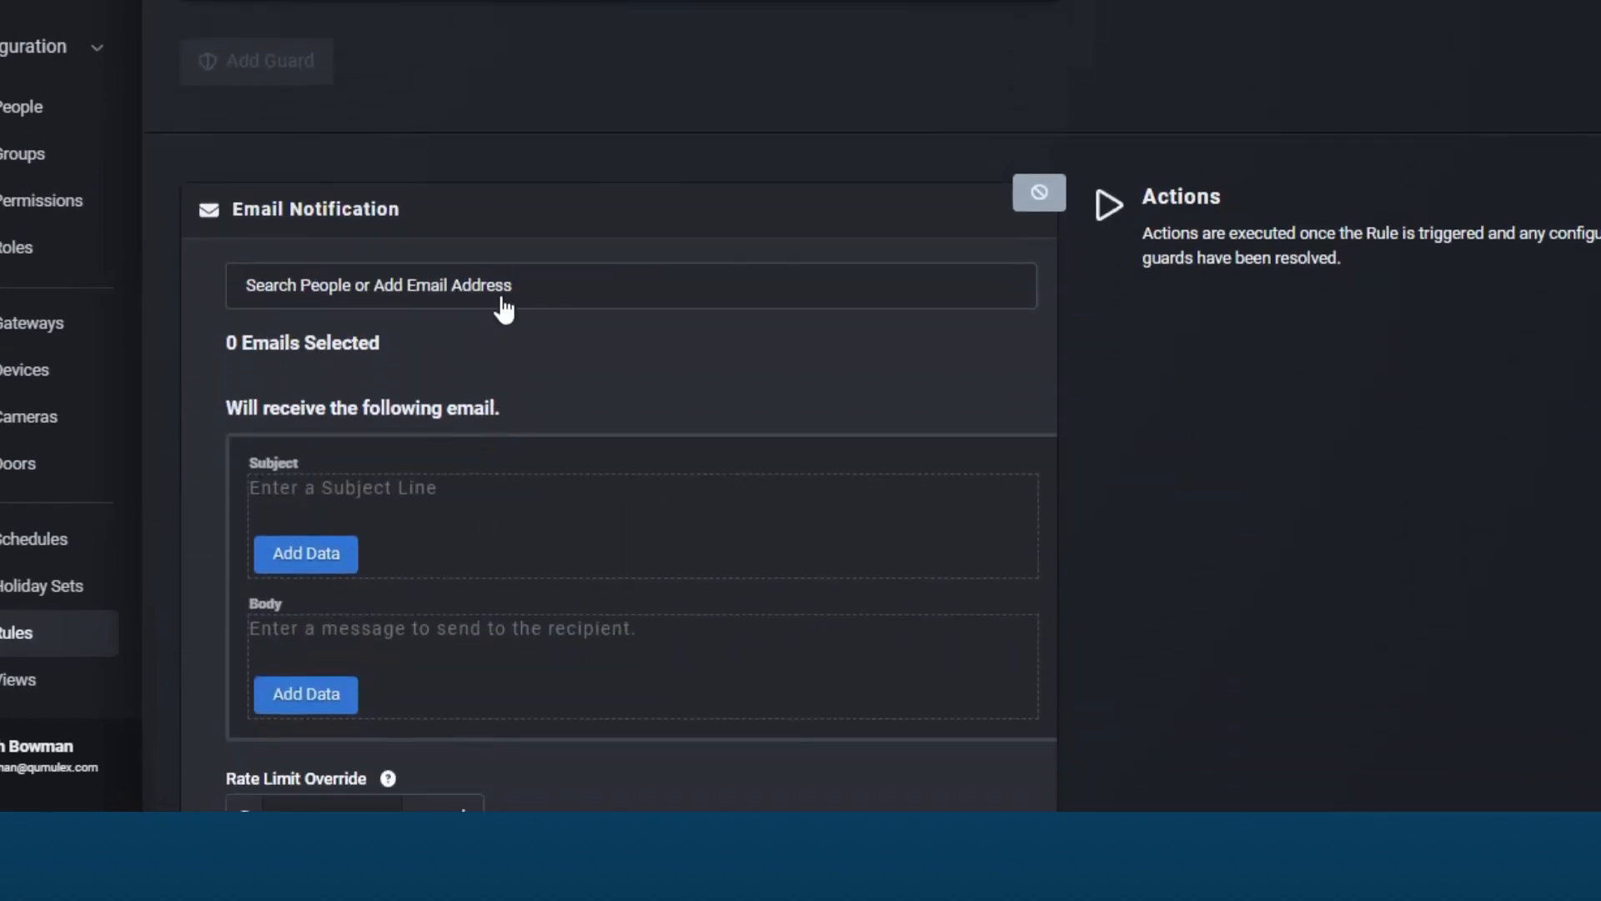
pyautogui.click(503, 309)
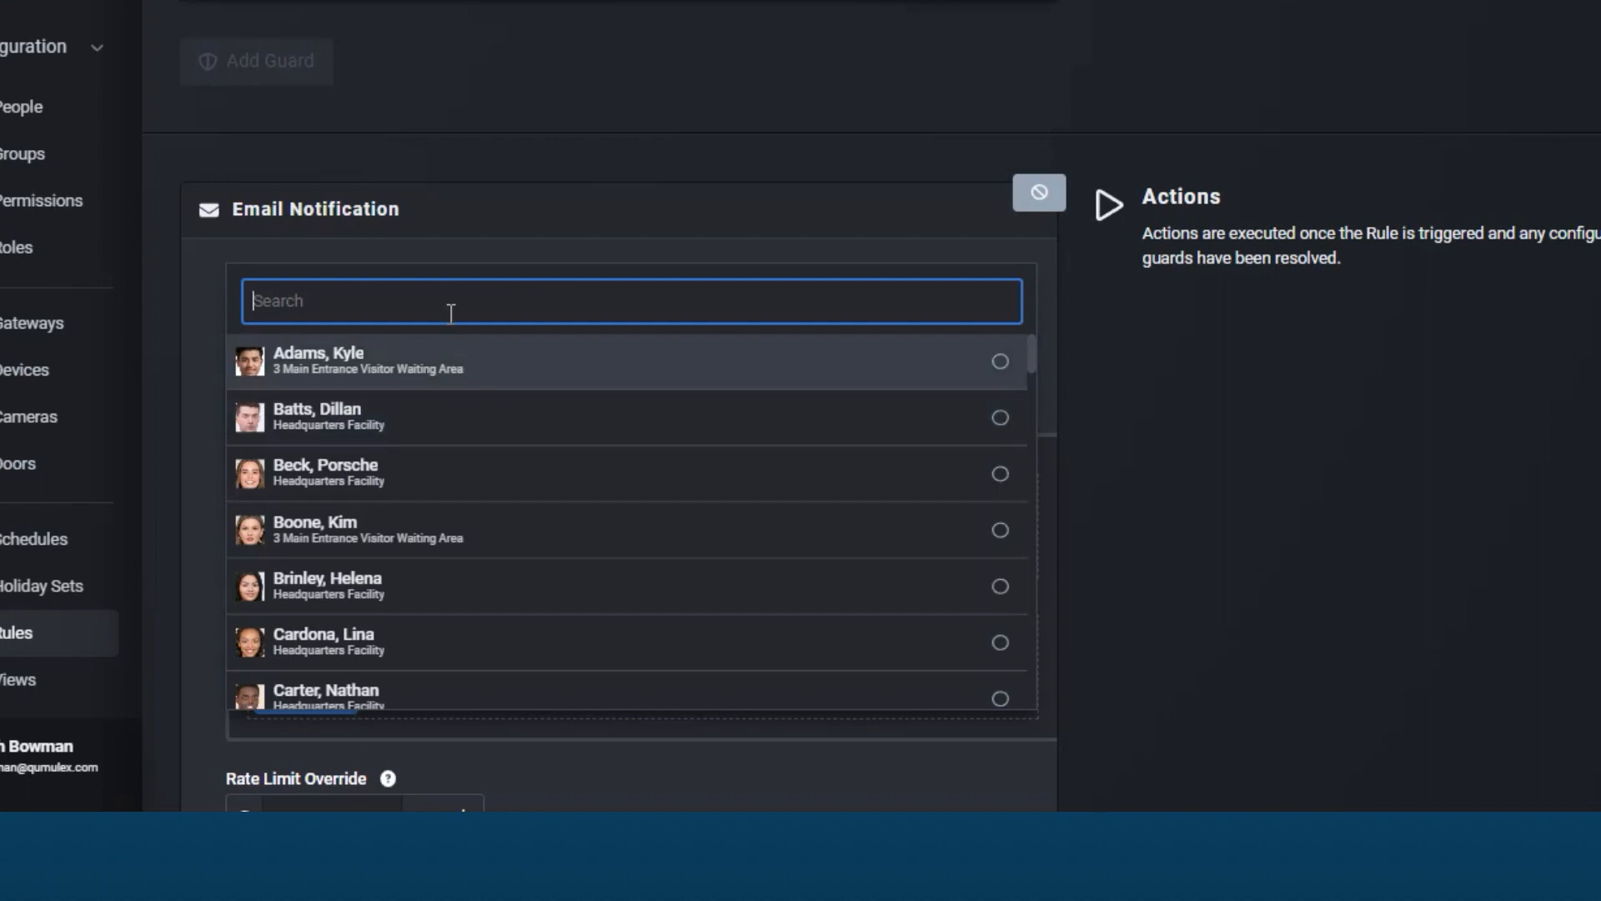
pyautogui.click(490, 375)
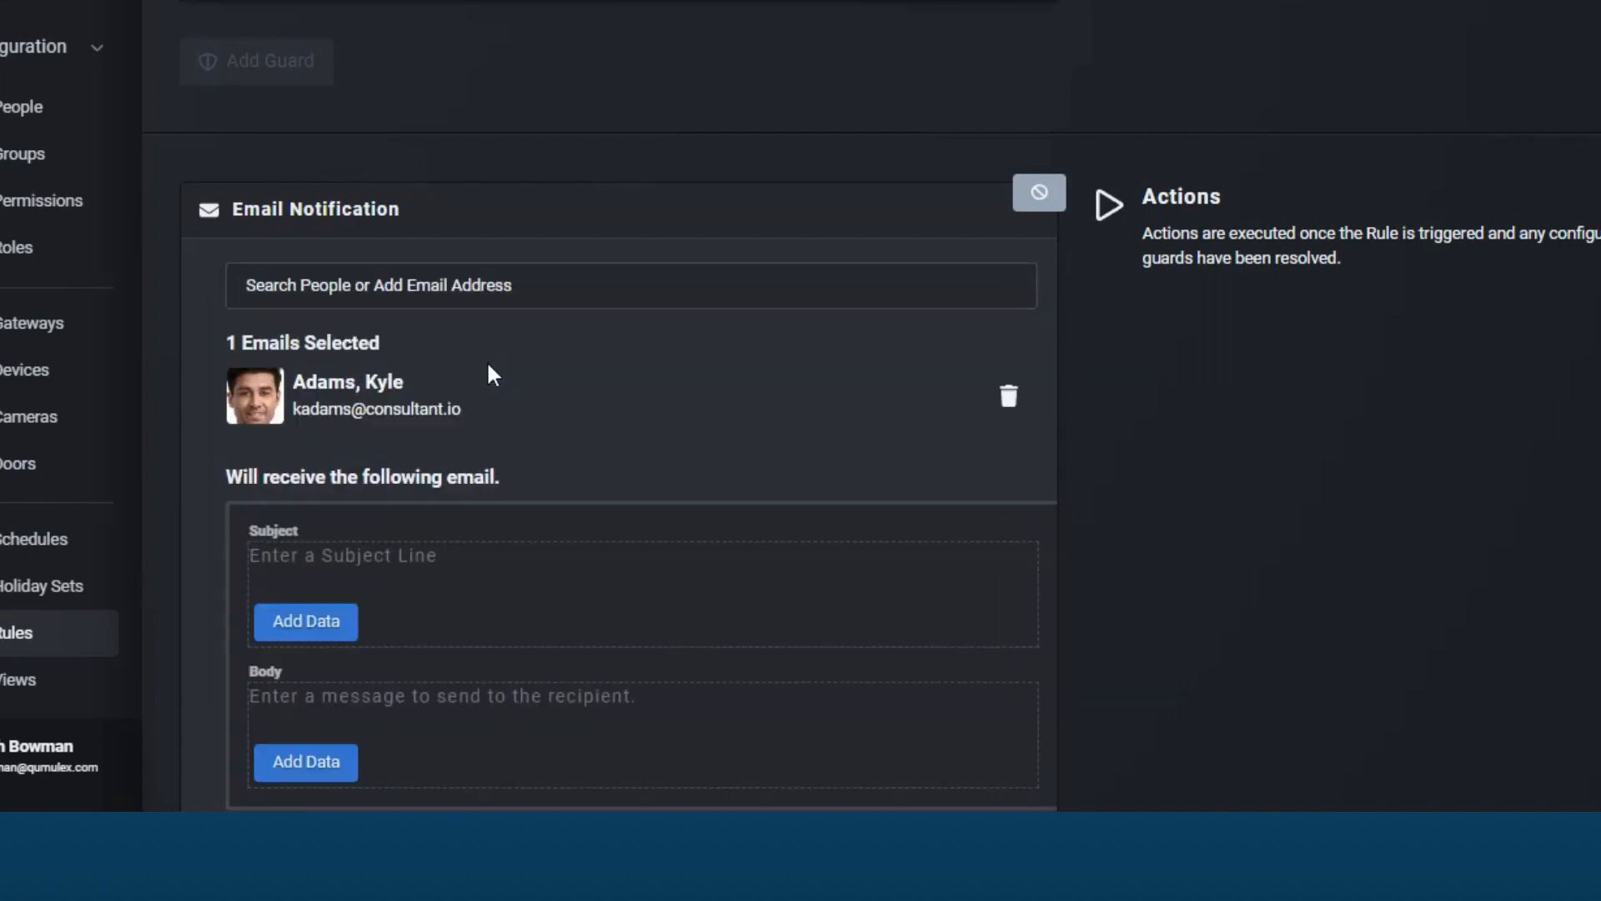
pyautogui.scroll(-3, 491, 374)
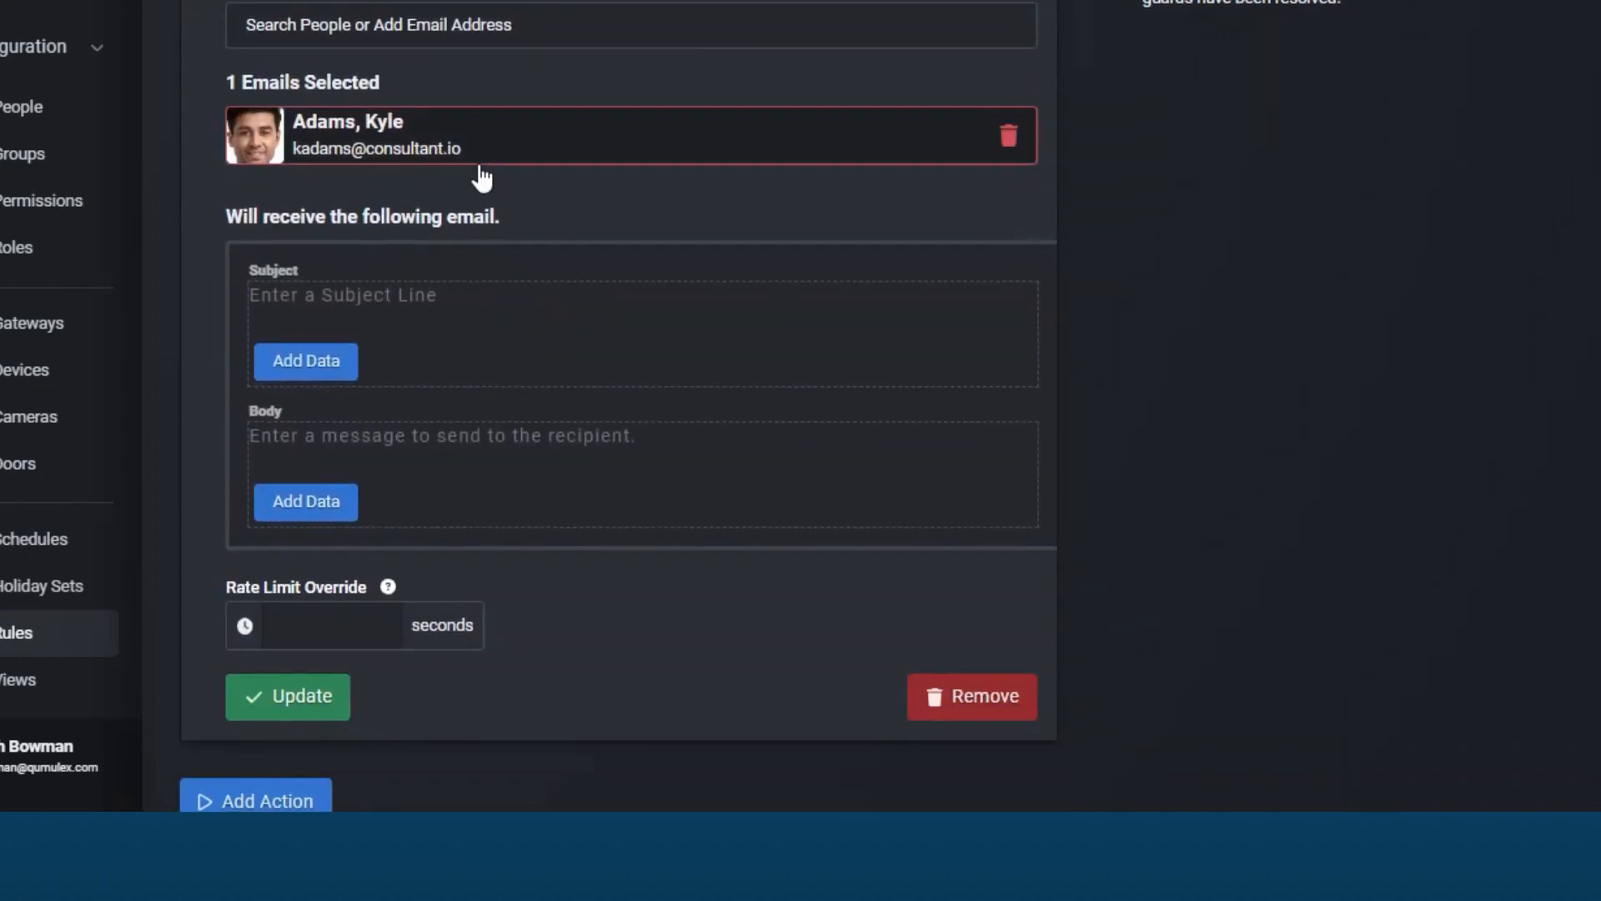
# Step: Enter Camera Disconnect as the email notification's subject line
pyautogui.click(348, 309)
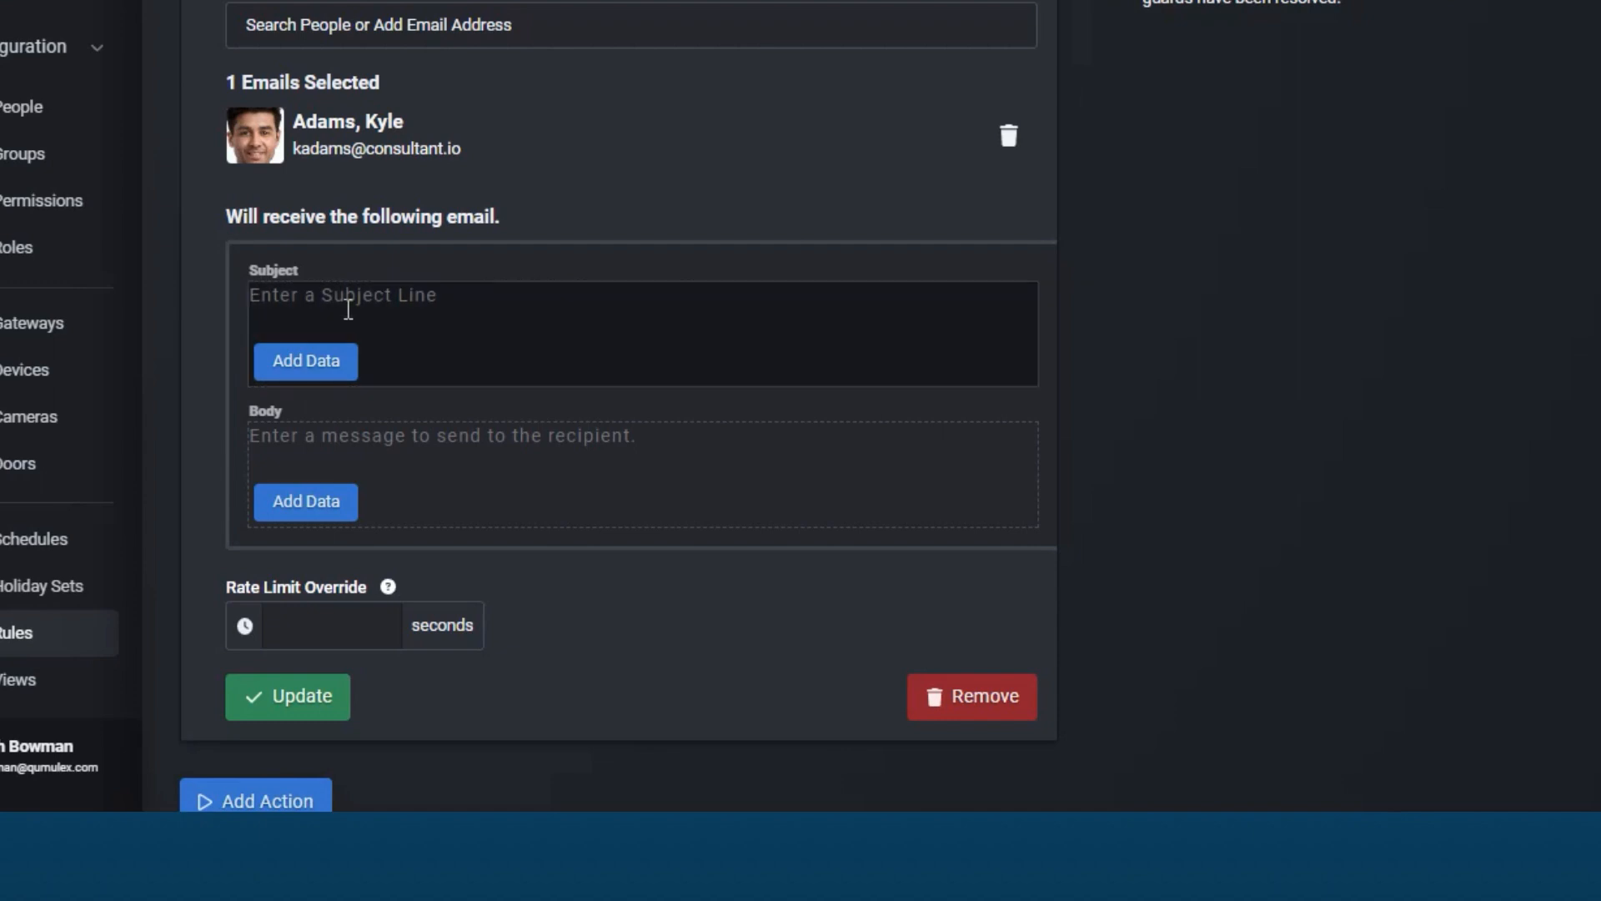
pyautogui.write('Came')
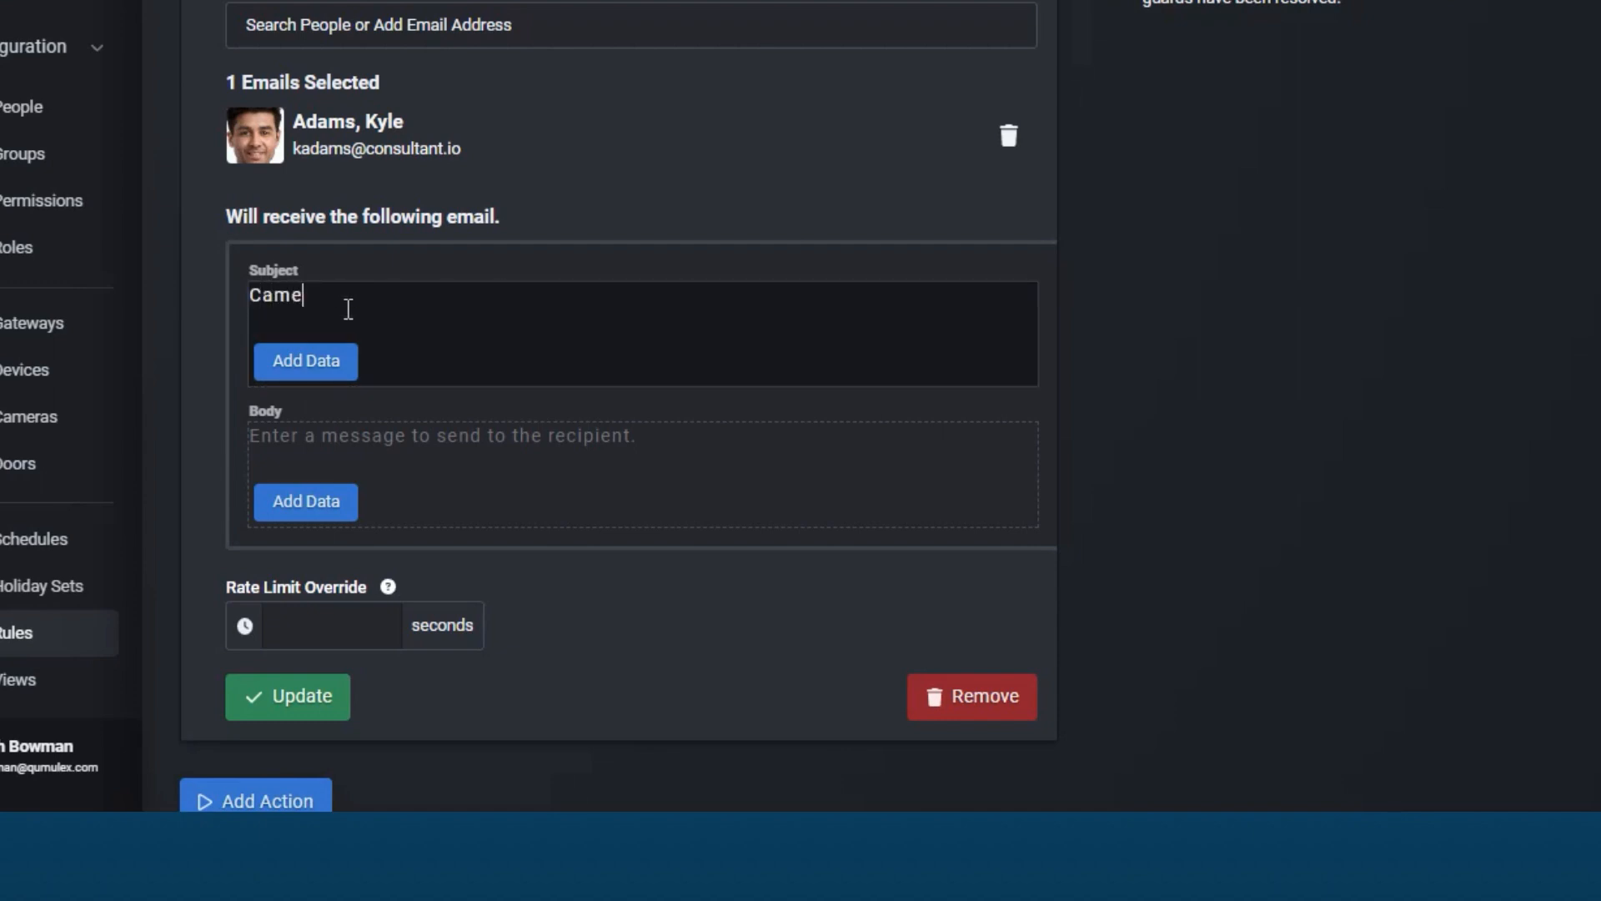
pyautogui.write('ra Disconnect')
# Step: Append the camera's name data field to the email subject
pyautogui.click(327, 377)
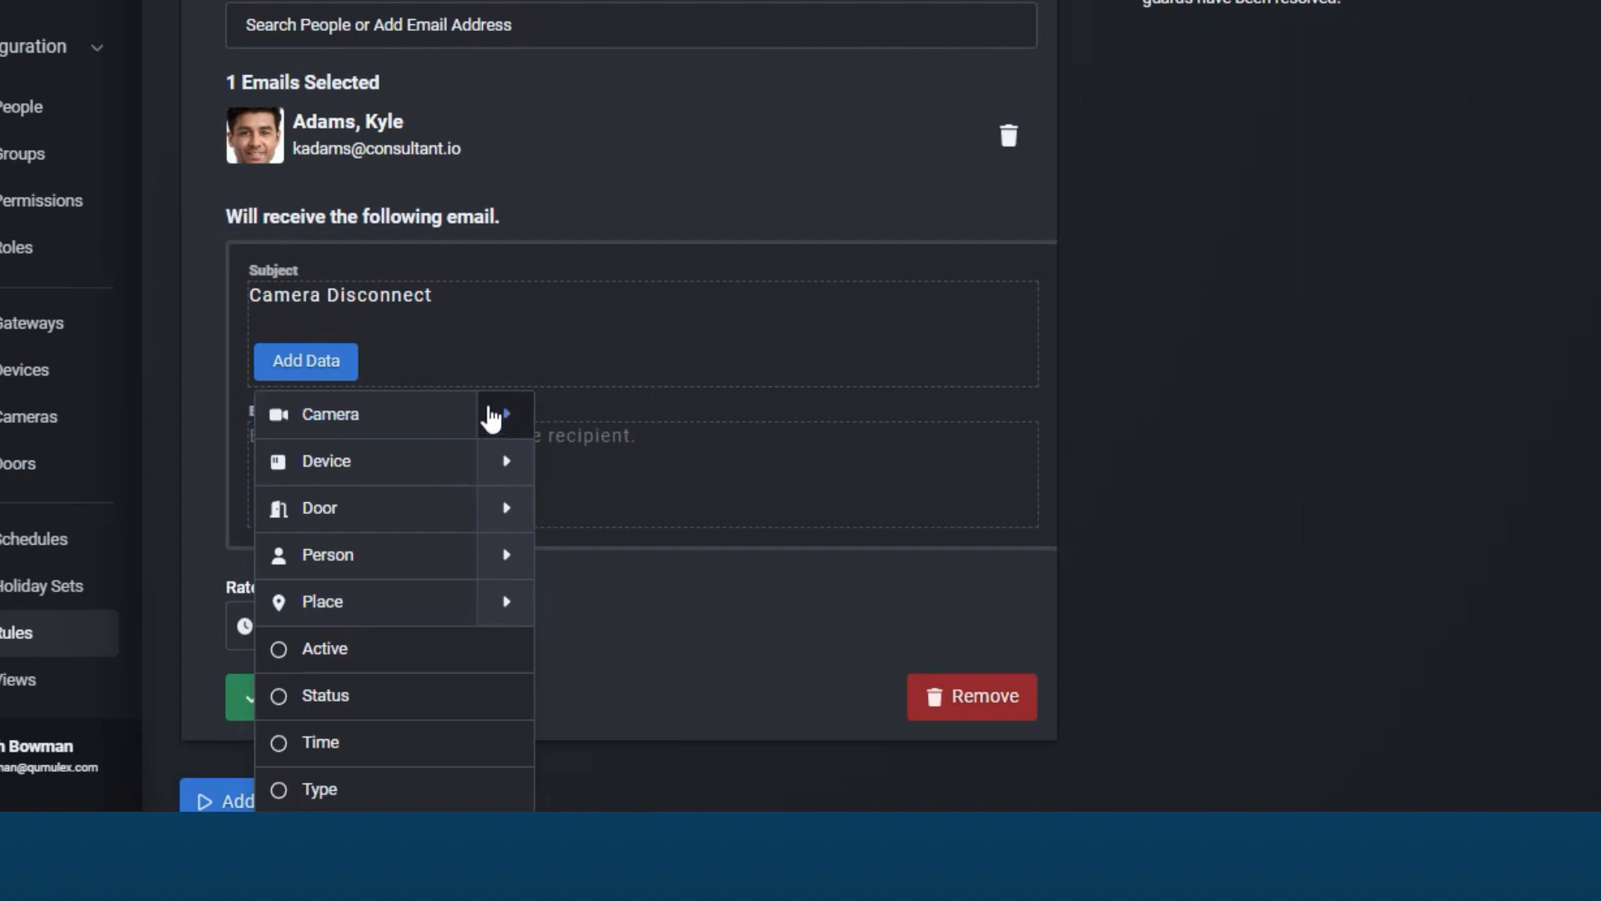
pyautogui.scroll(-2, 412, 668)
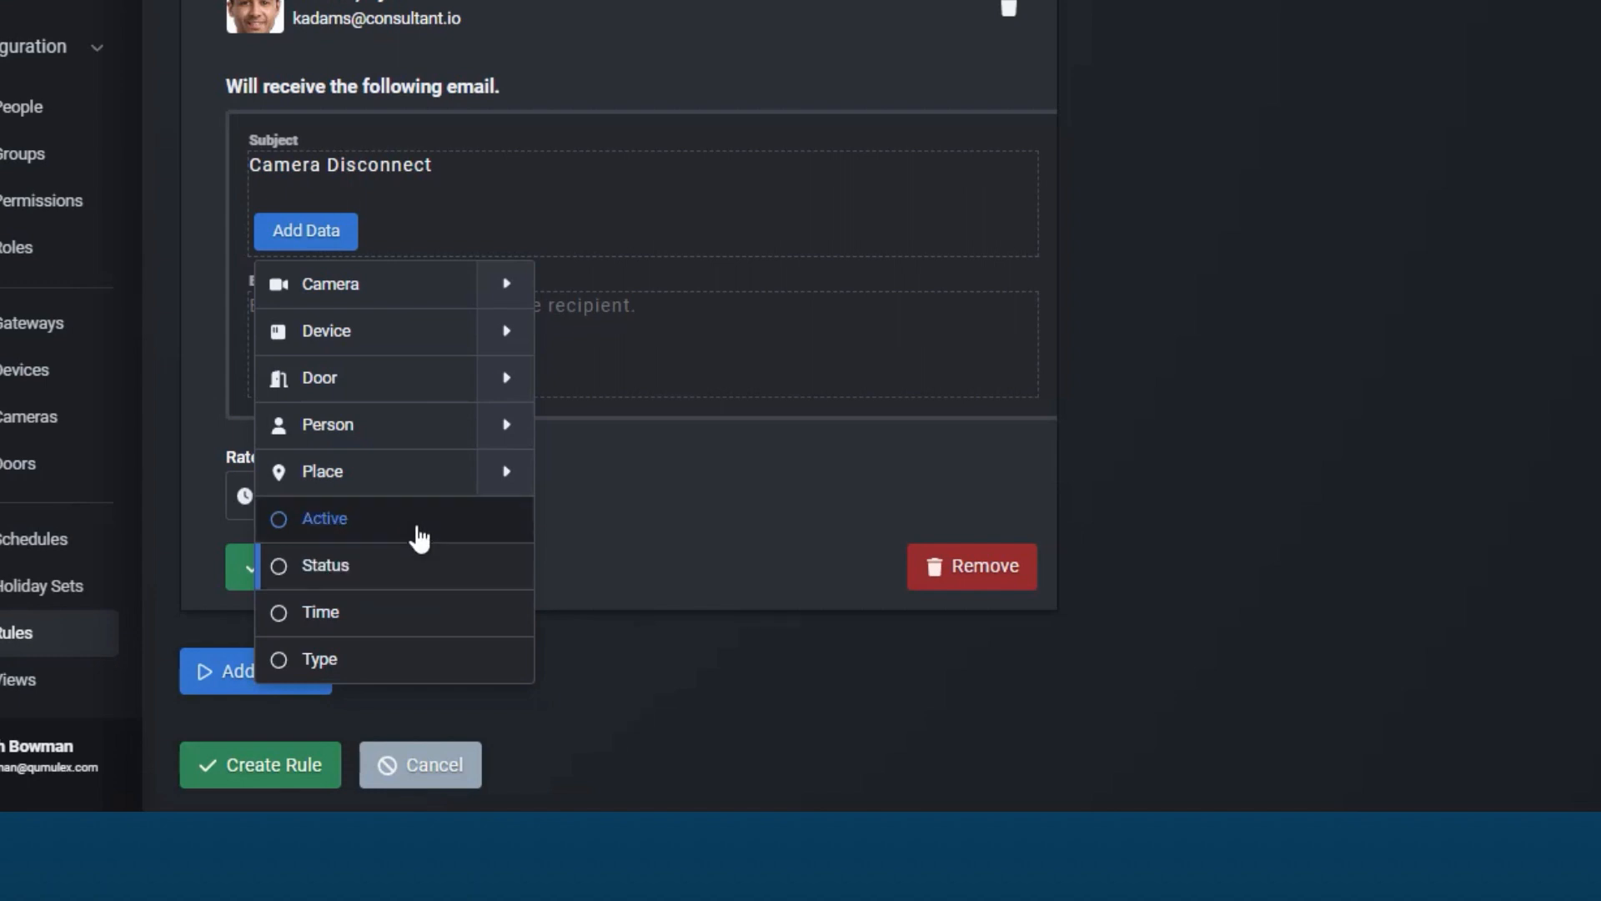
pyautogui.click(505, 288)
pyautogui.click(432, 343)
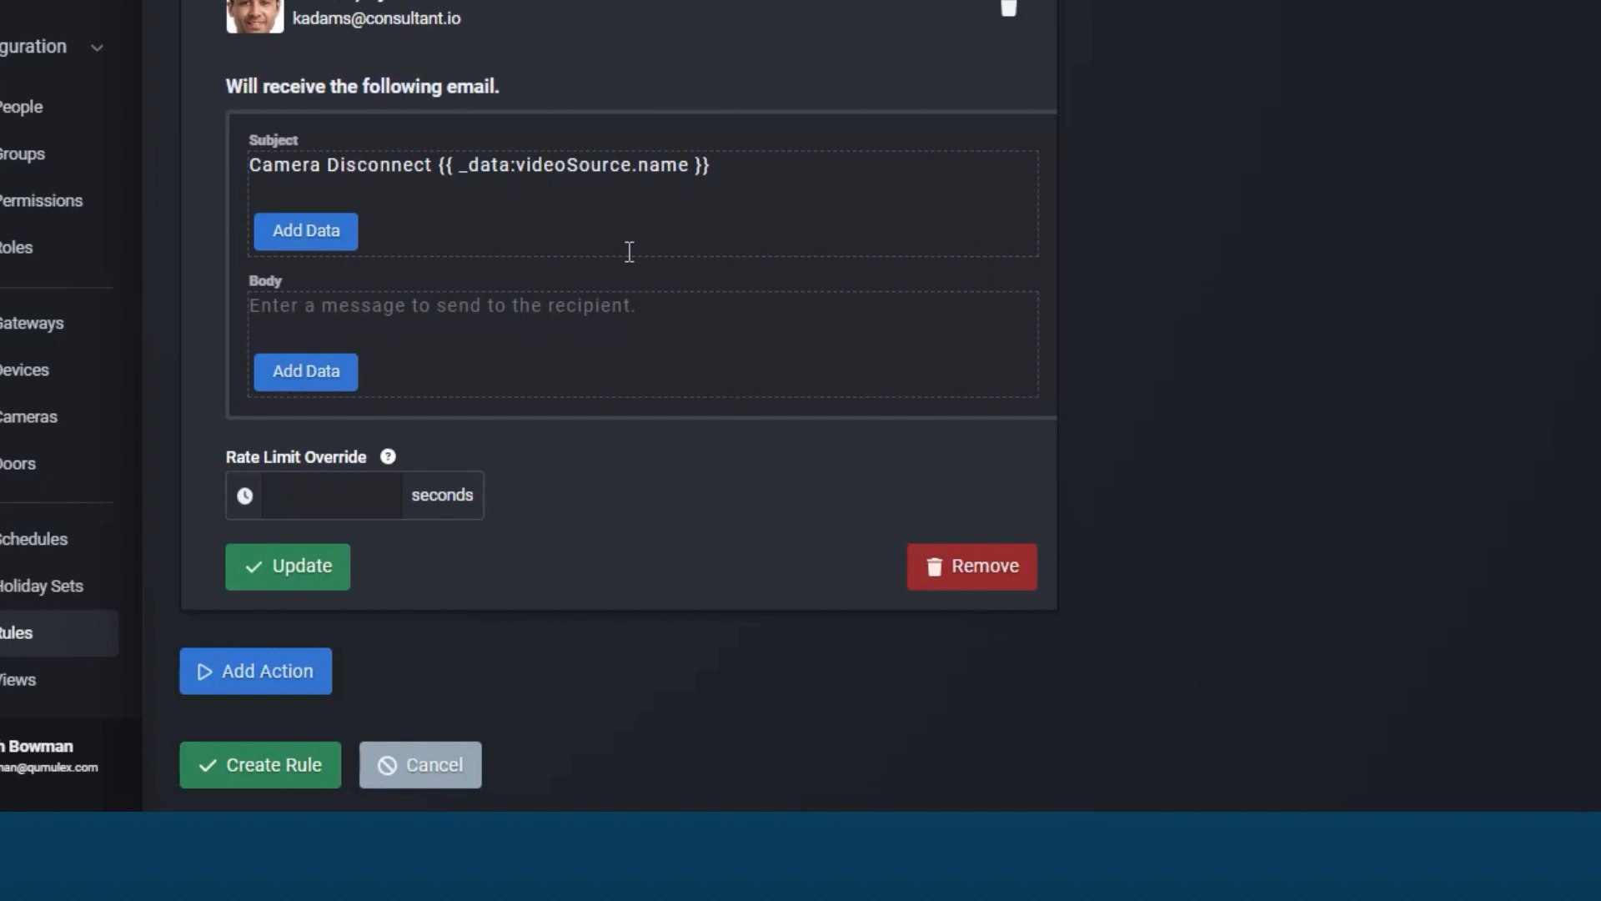
# Step: Enter Please Repair as the email body and update the Email Notification action
pyautogui.click(392, 308)
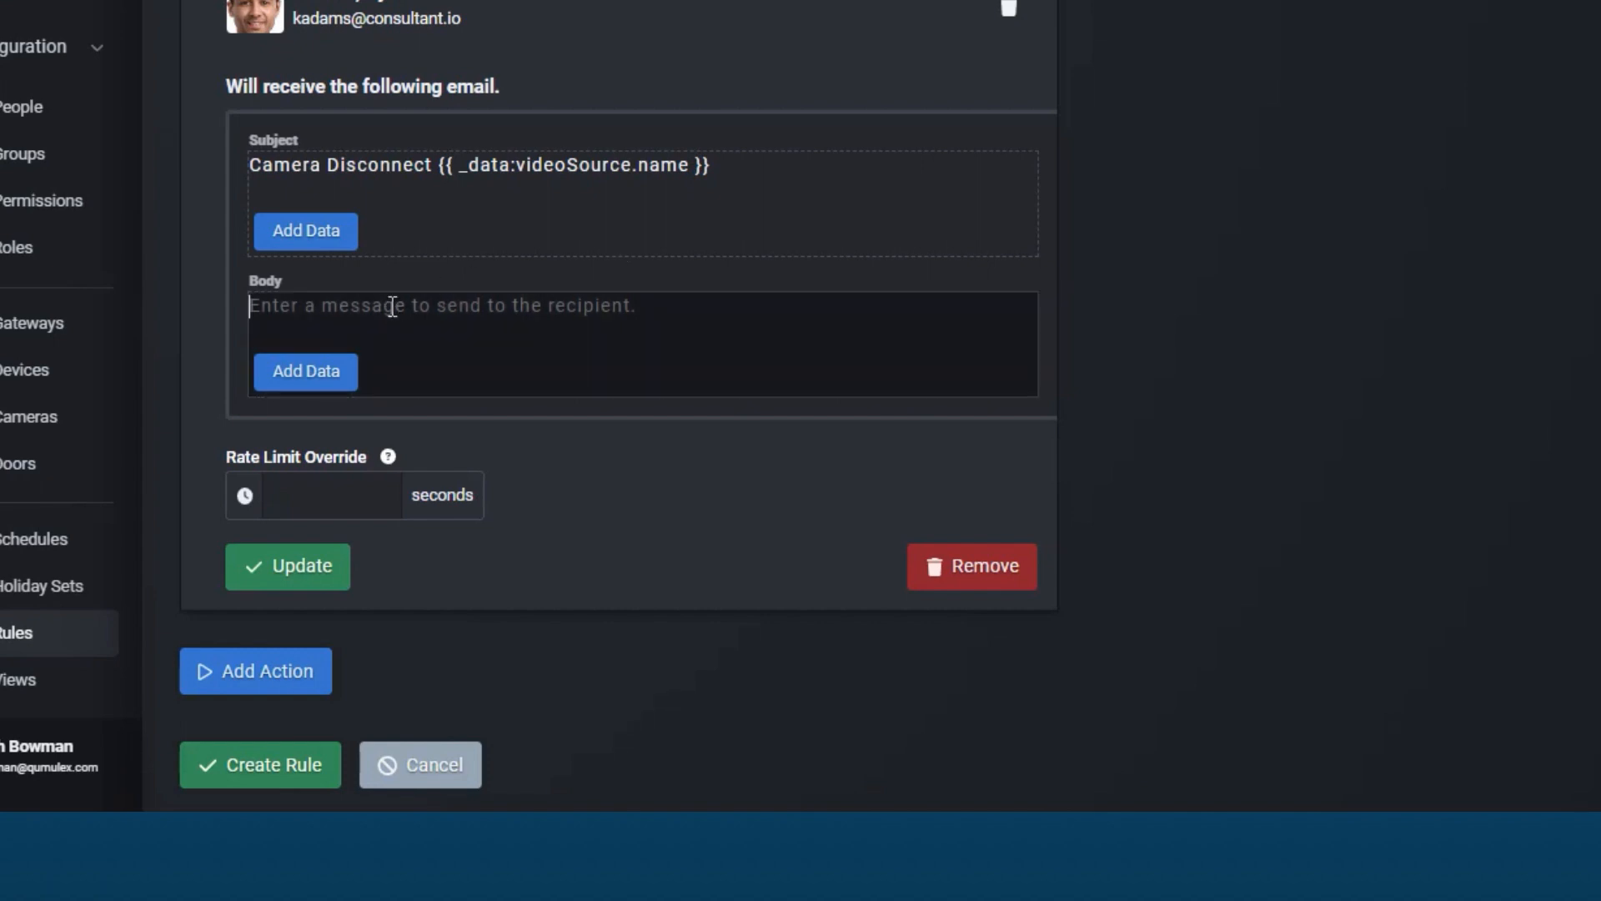
pyautogui.write('Pleas')
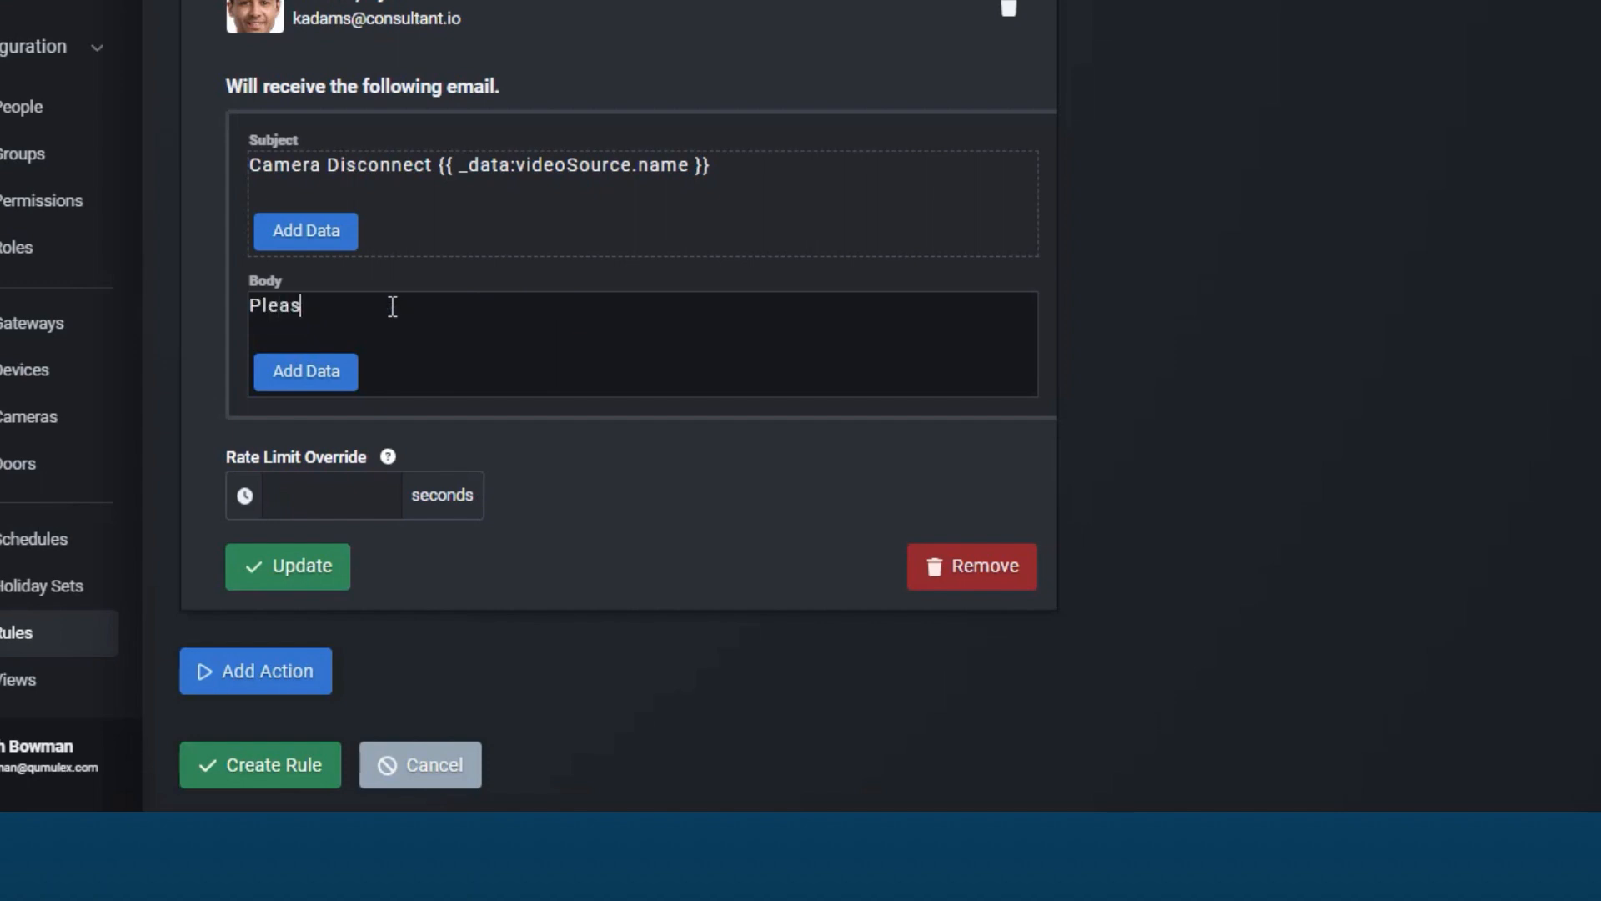
pyautogui.write('e Reap')
pyautogui.press('BackSpace')
pyautogui.press('BackSpace')
pyautogui.write('pair')
pyautogui.click(328, 499)
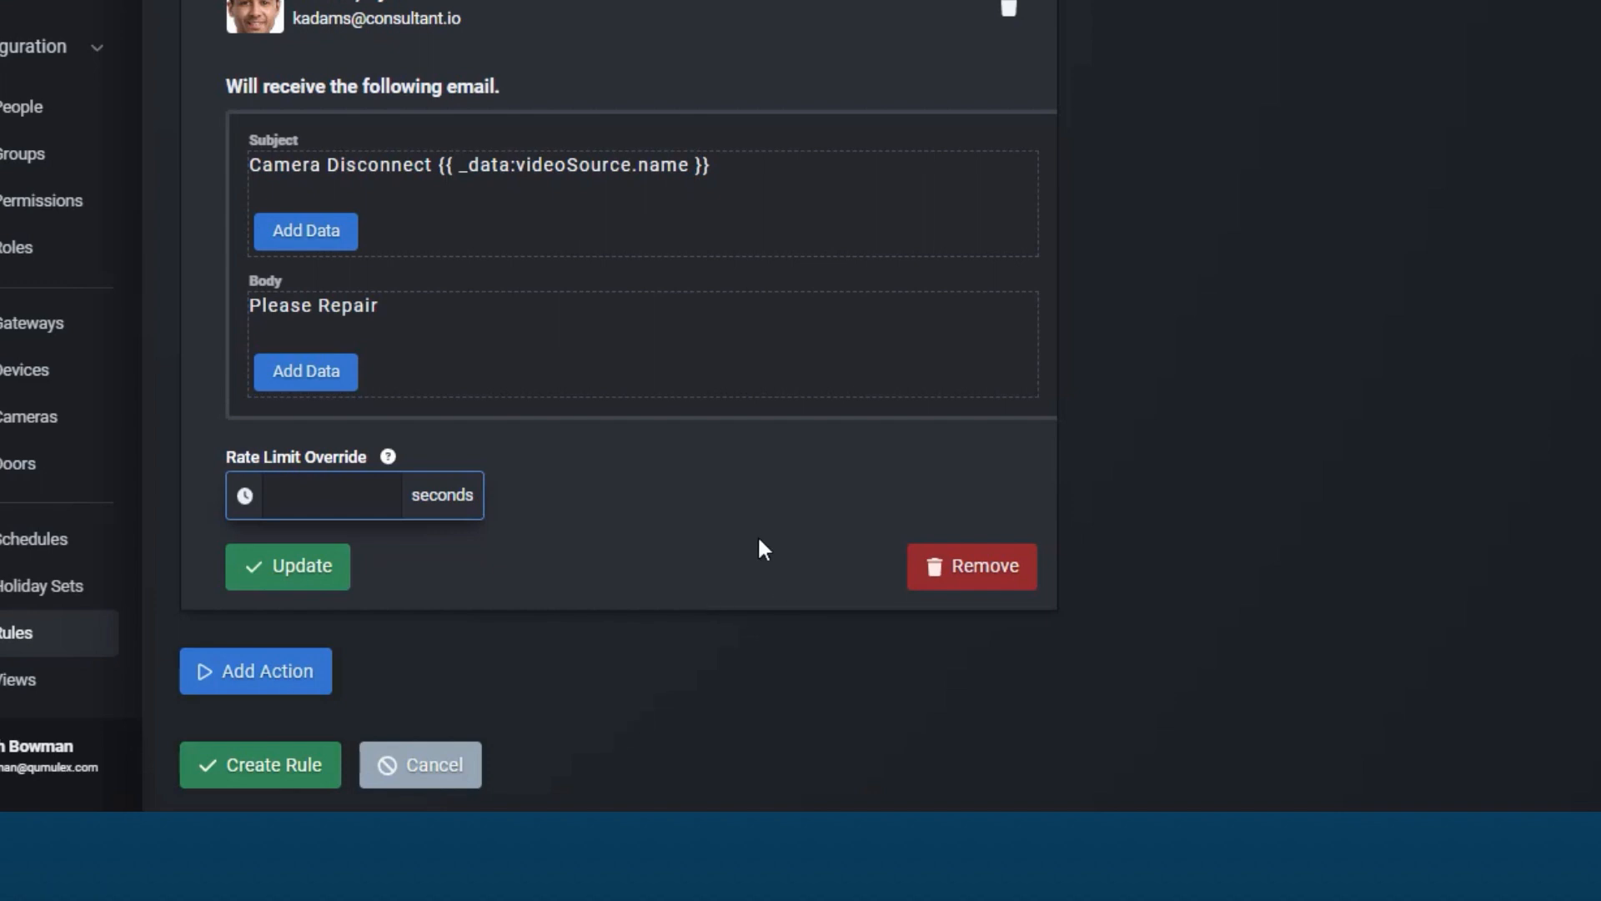
pyautogui.click(275, 570)
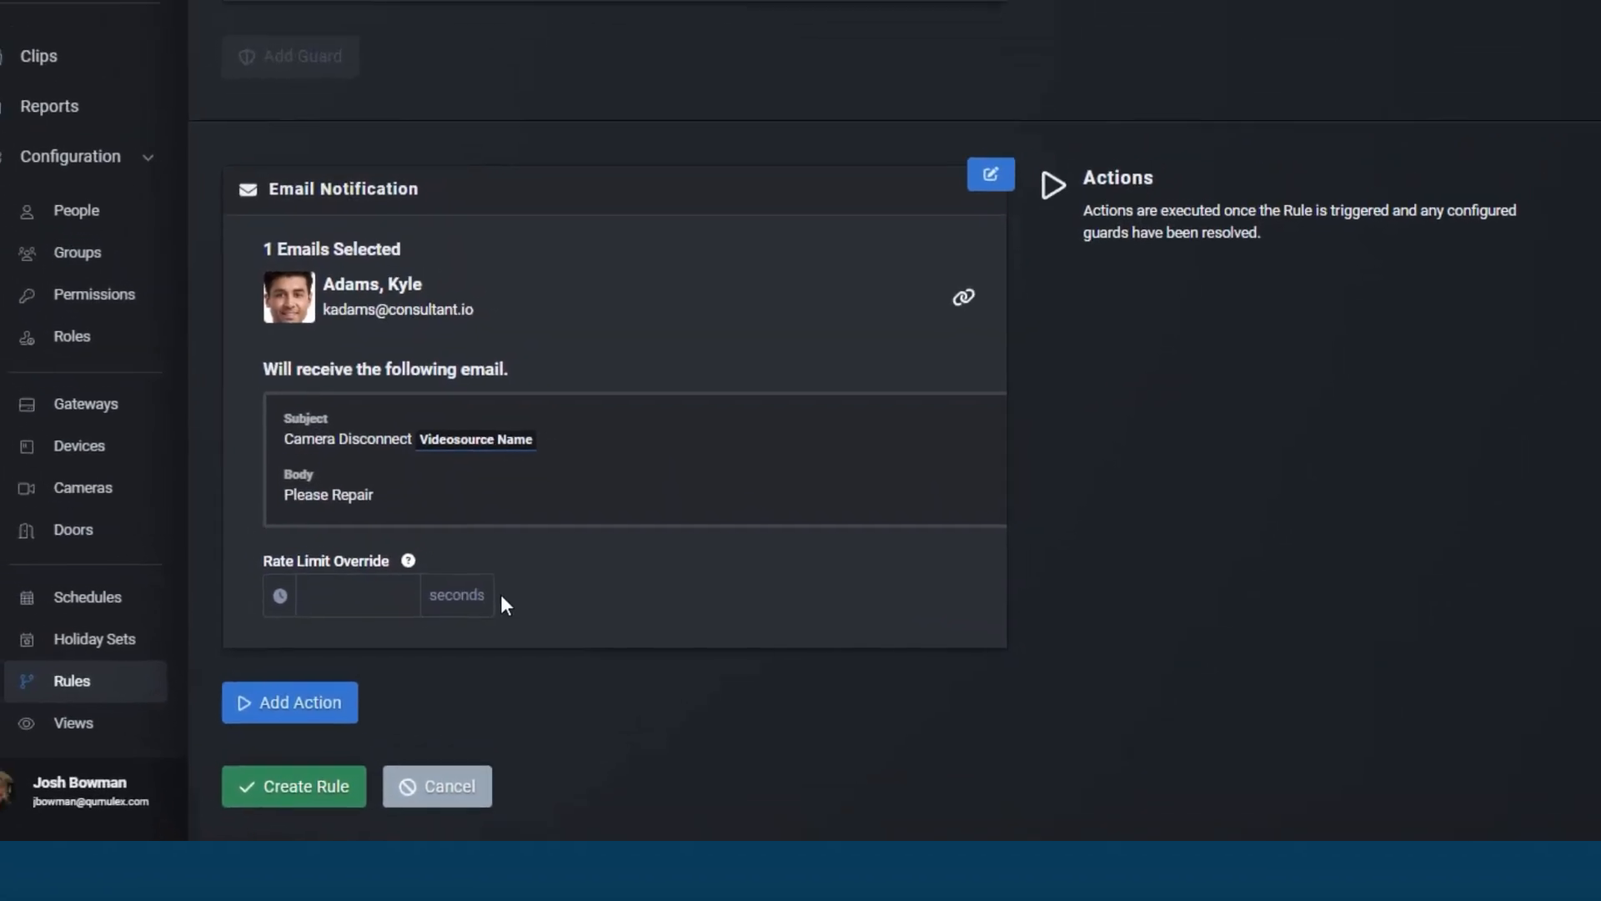
# Step: Create the Video rule with its trigger conditions, suppression guard and email action
pyautogui.scroll(5, 522, 688)
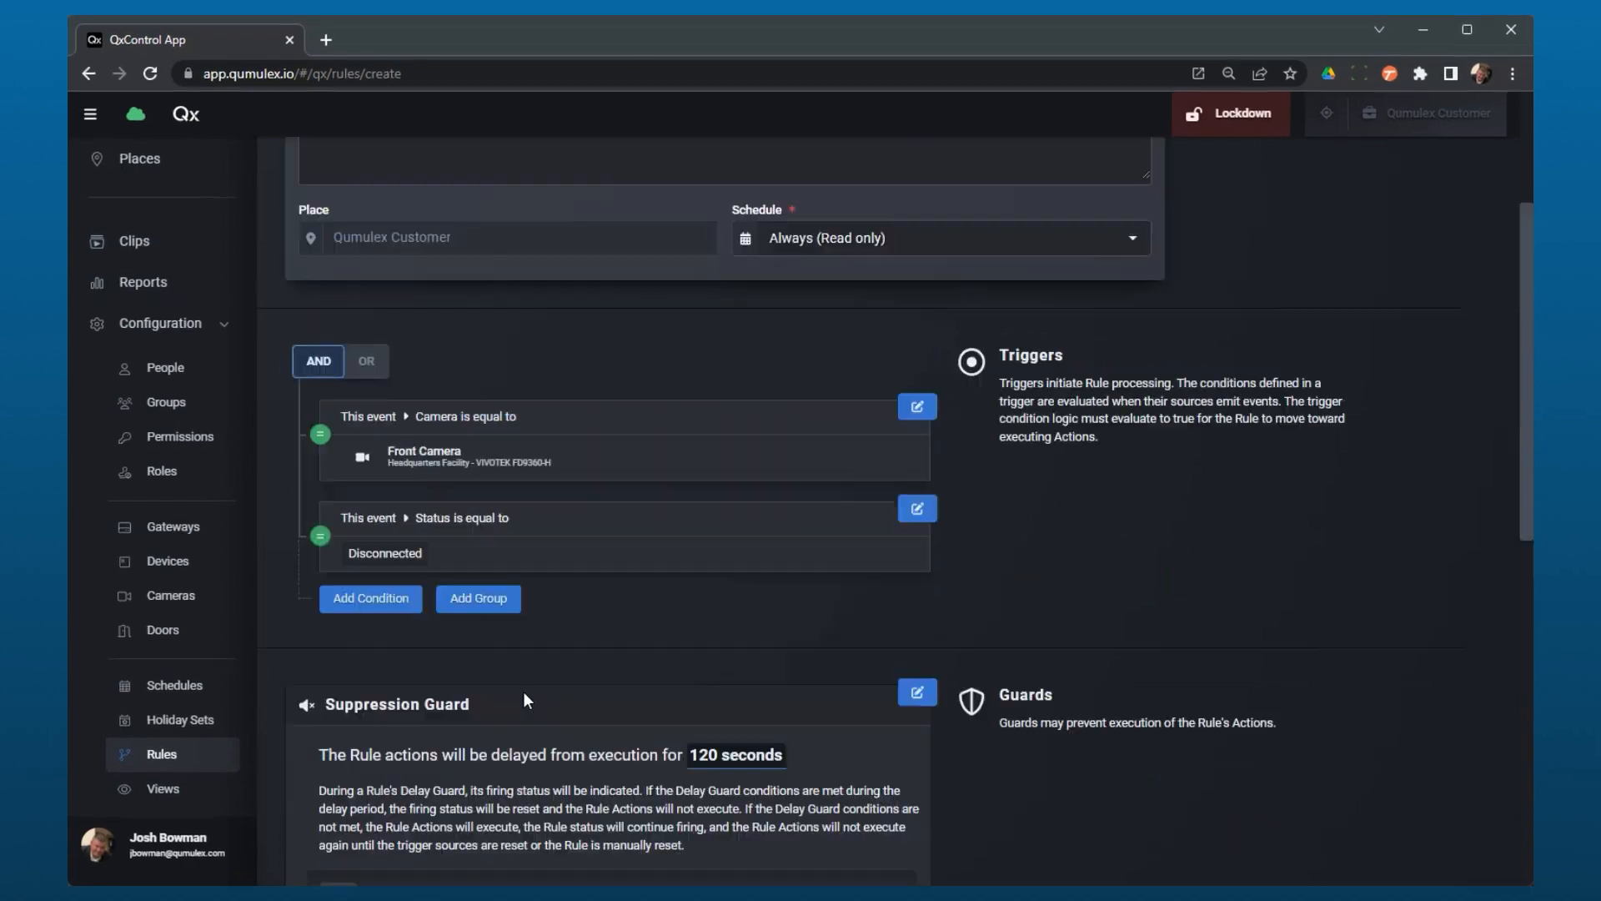
pyautogui.scroll(3, 523, 692)
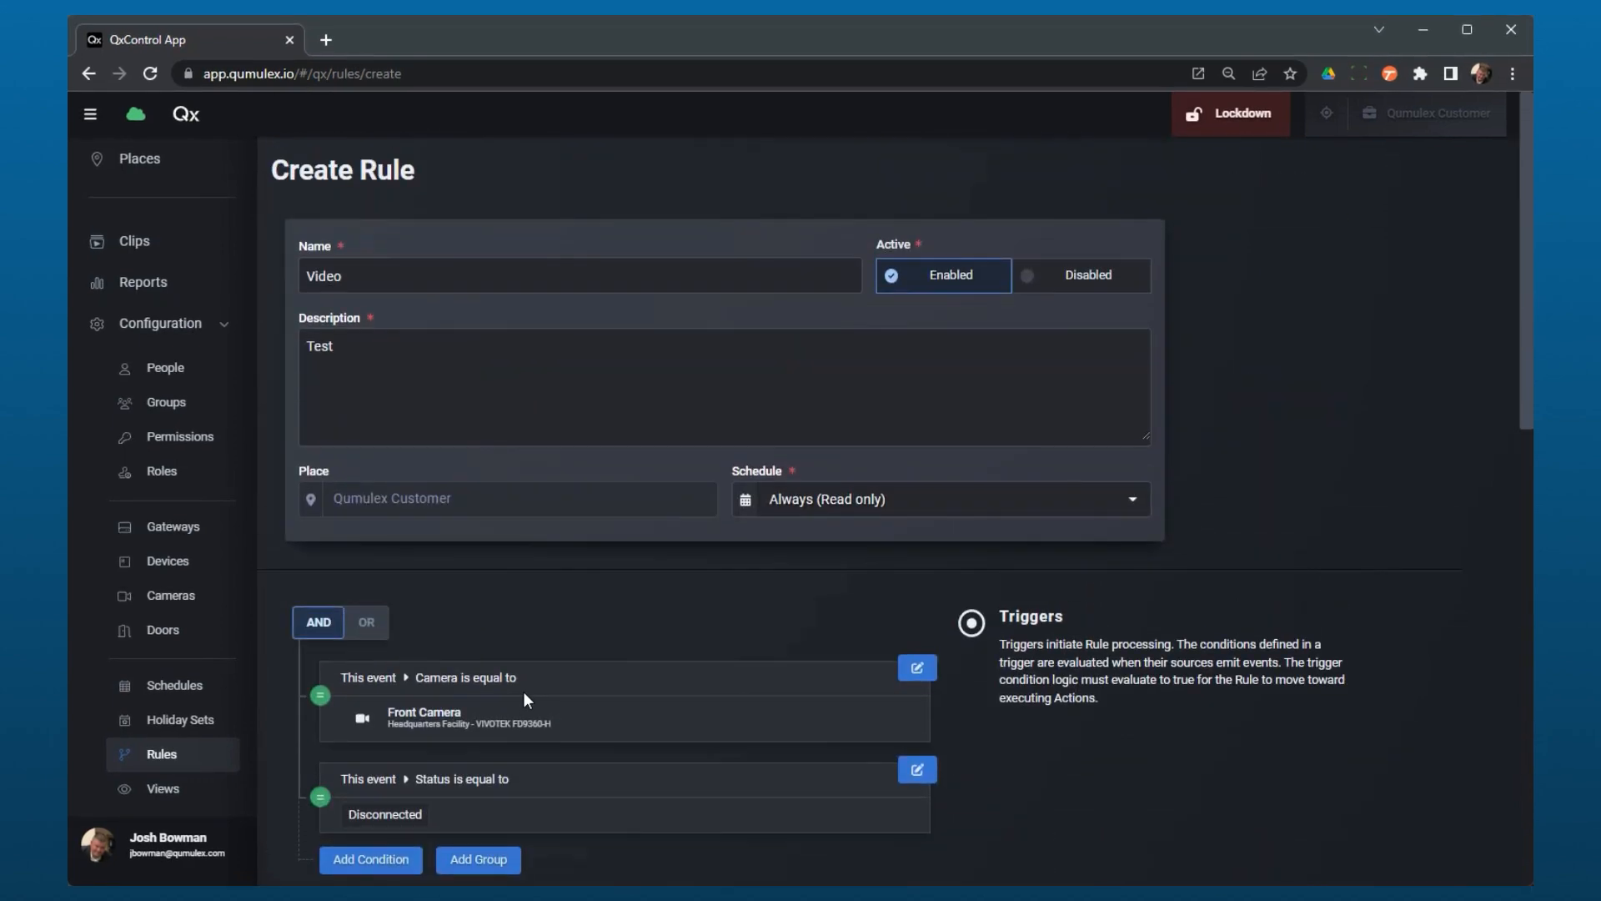
pyautogui.scroll(-12, 523, 692)
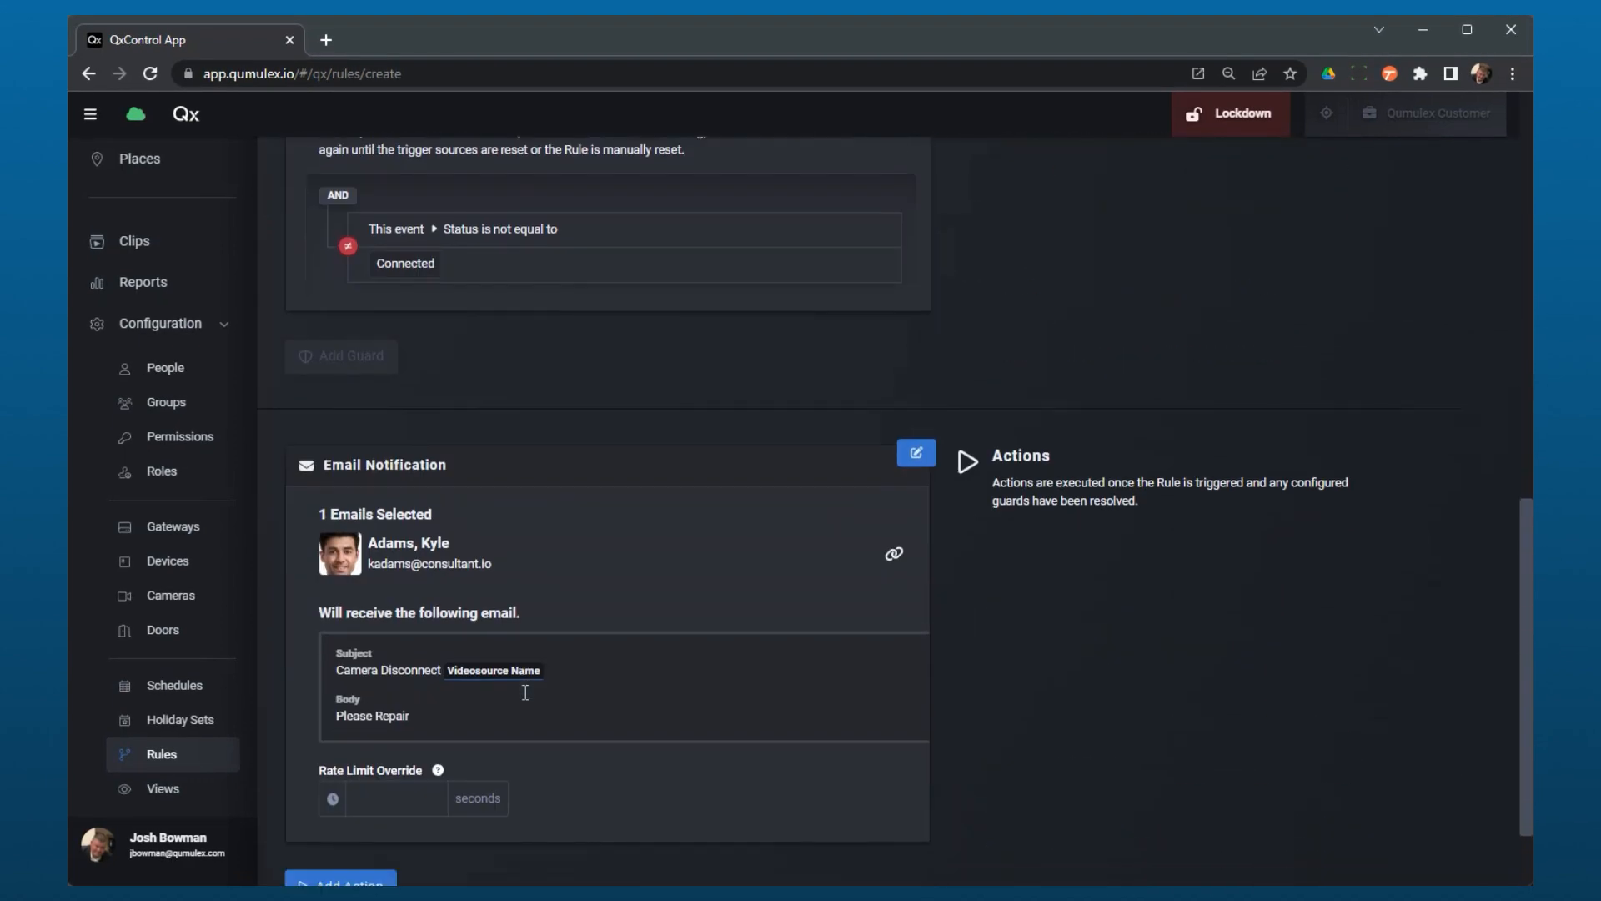
pyautogui.scroll(-2, 525, 692)
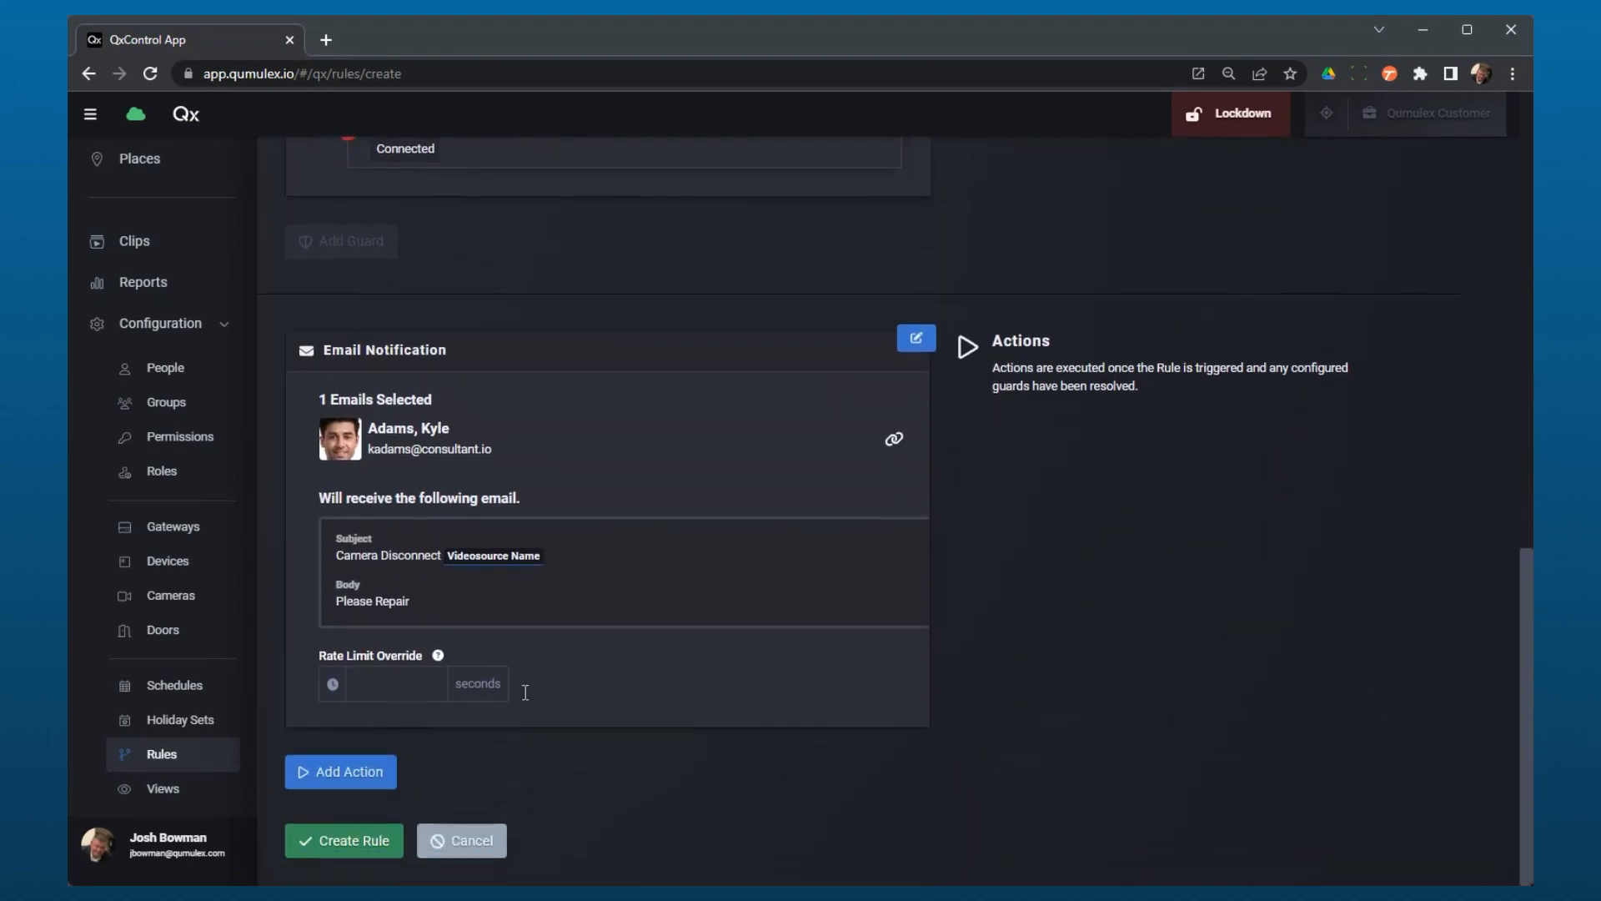
pyautogui.click(343, 841)
# Step: Review the saved rule's schedule, triggers, suppression guard and email notification
pyautogui.scroll(-5, 771, 634)
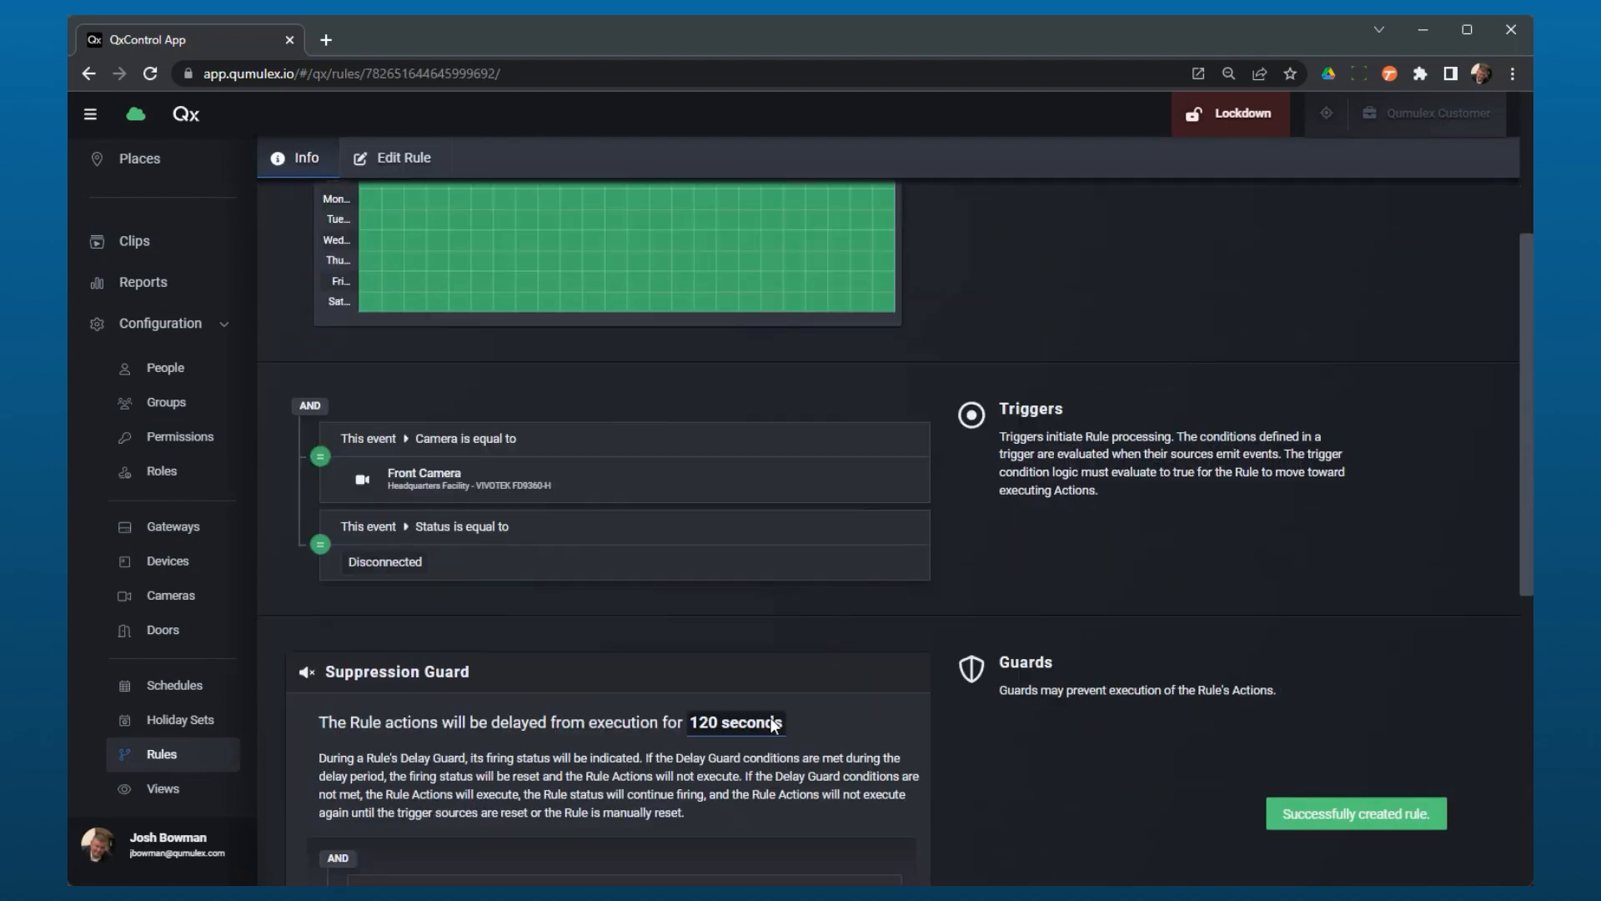
pyautogui.scroll(-6, 772, 716)
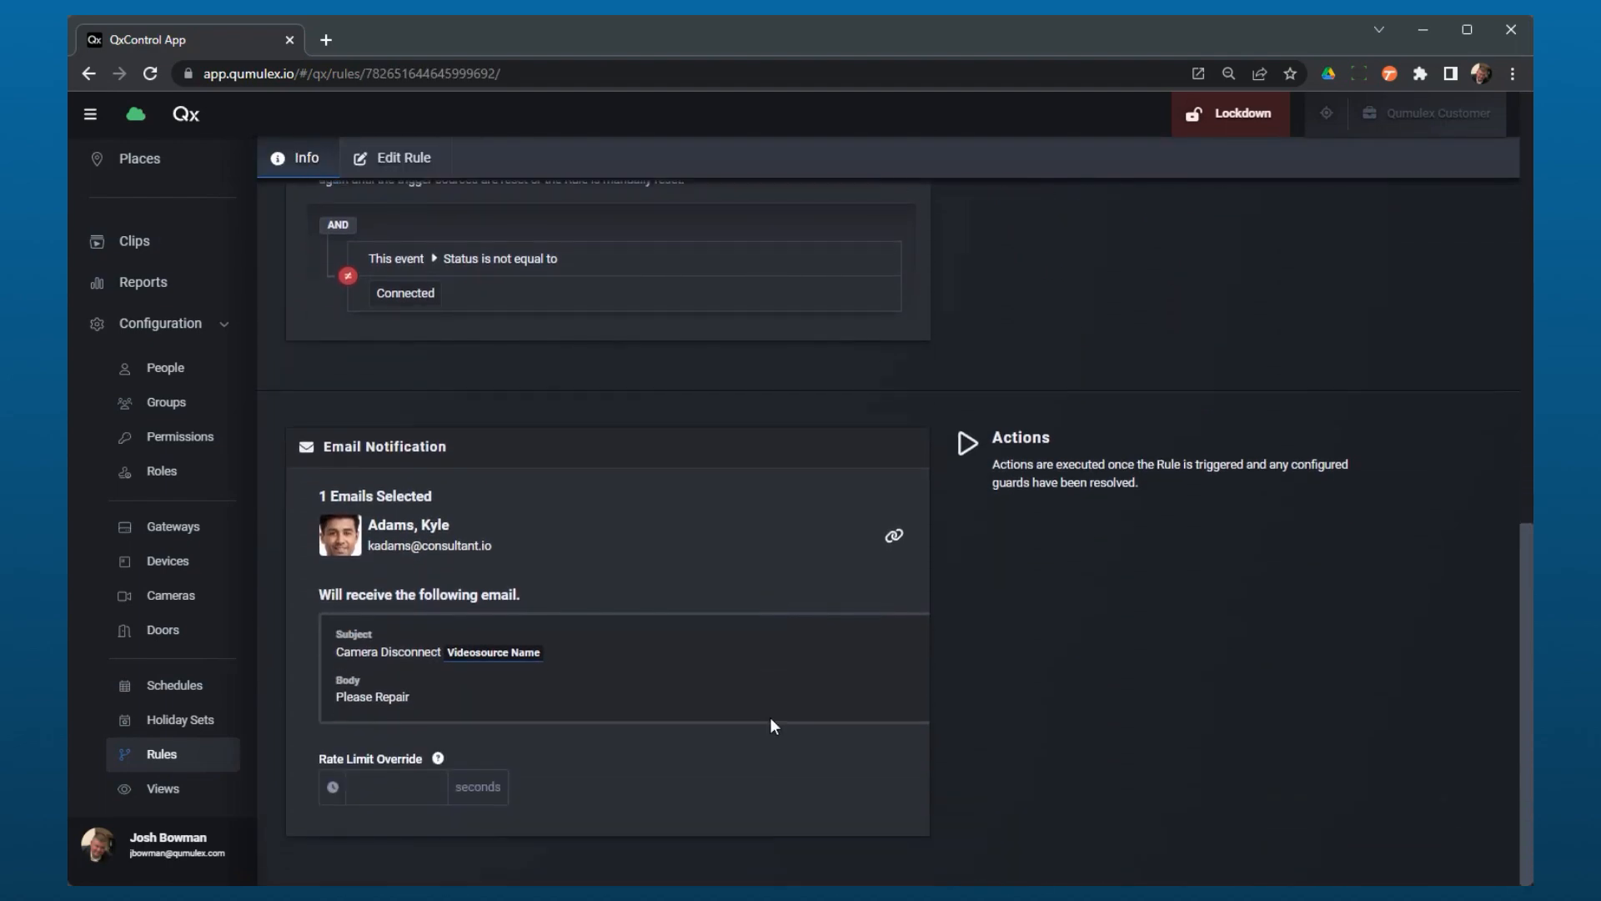
pyautogui.scroll(6, 774, 721)
pyautogui.scroll(5, 772, 724)
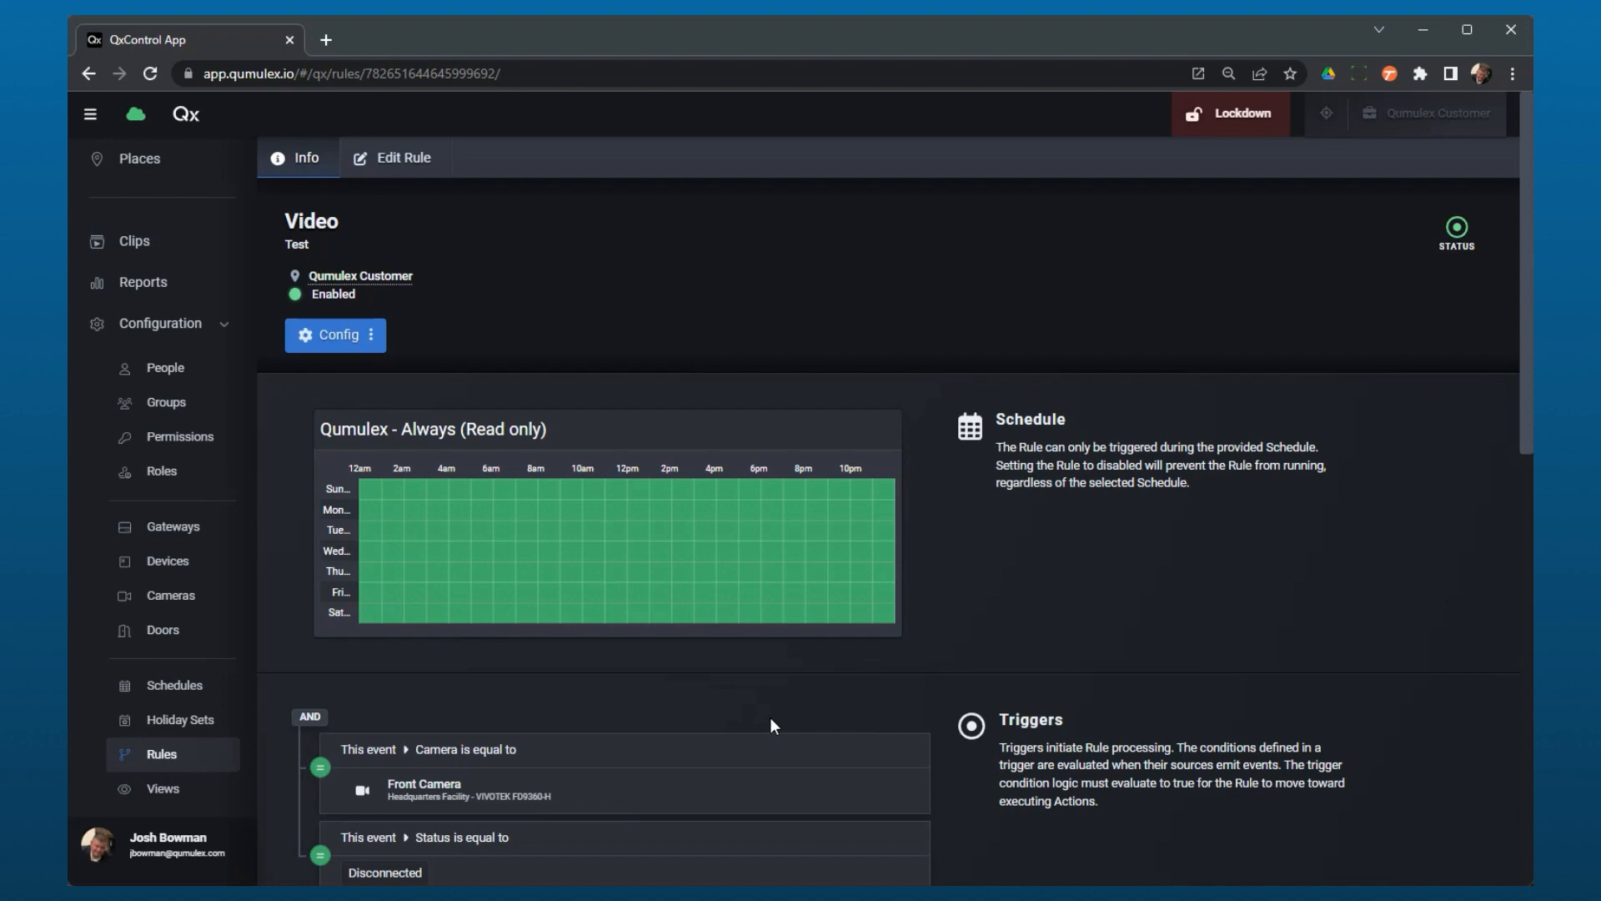
pyautogui.moveTo(628, 559)
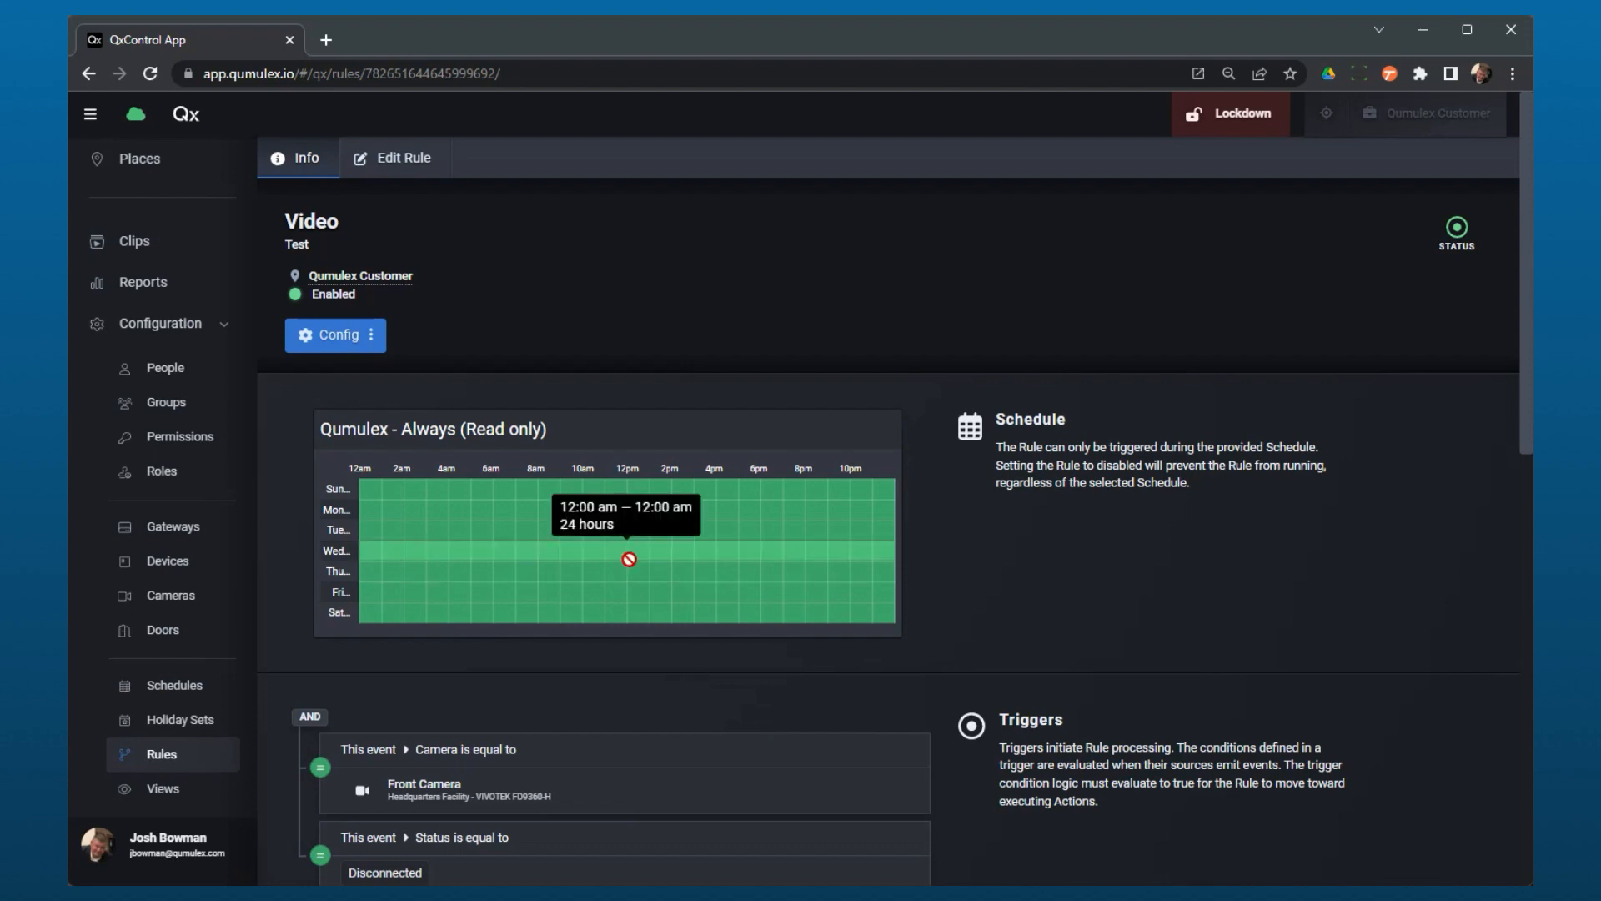